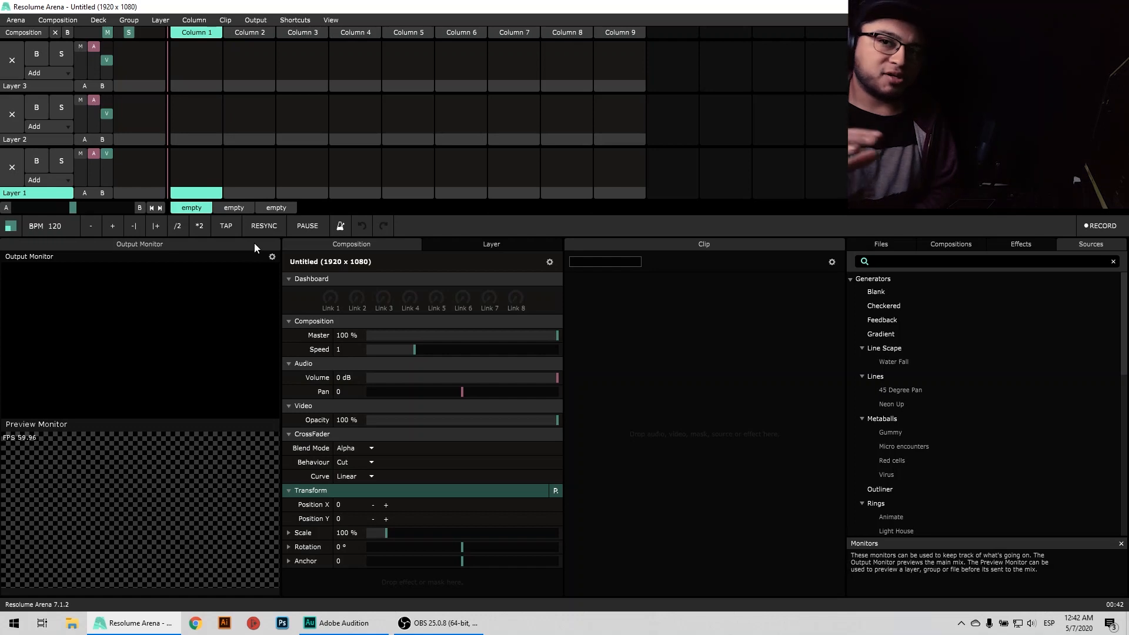
# Review the General and Audio preferences, including the available SMPTE timecode framerates
pyautogui.click(18, 21)
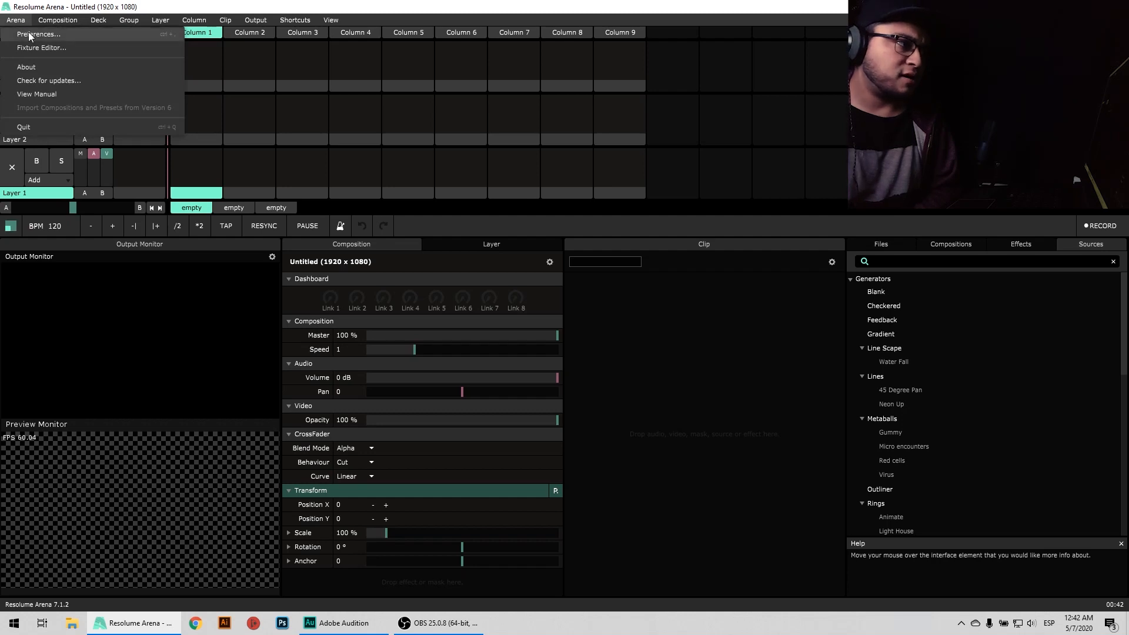
pyautogui.click(28, 33)
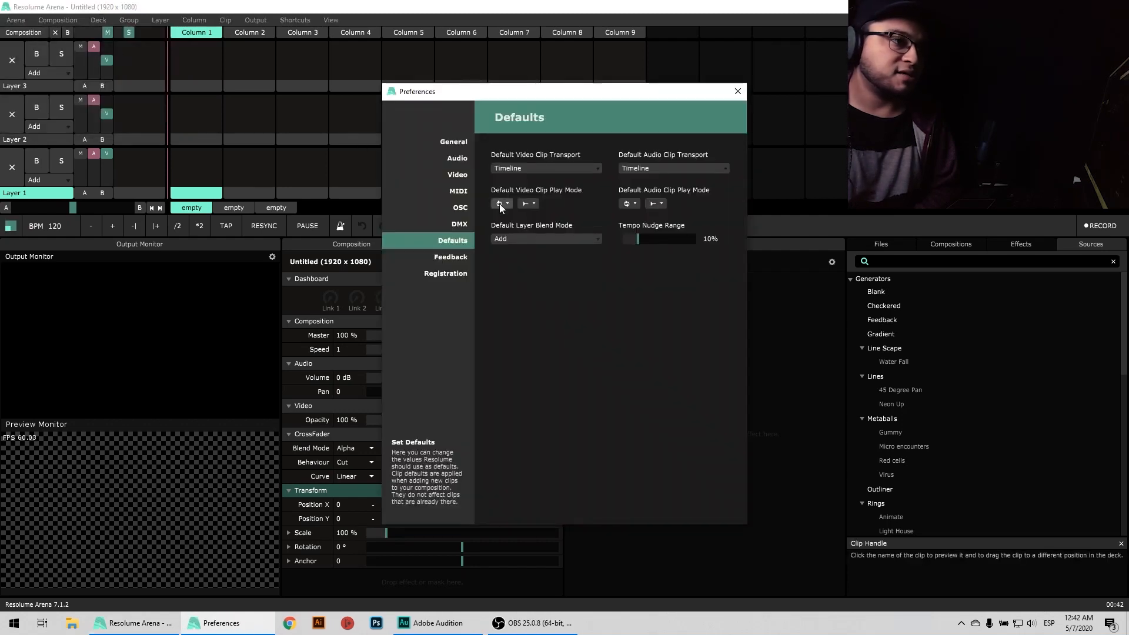
pyautogui.click(462, 142)
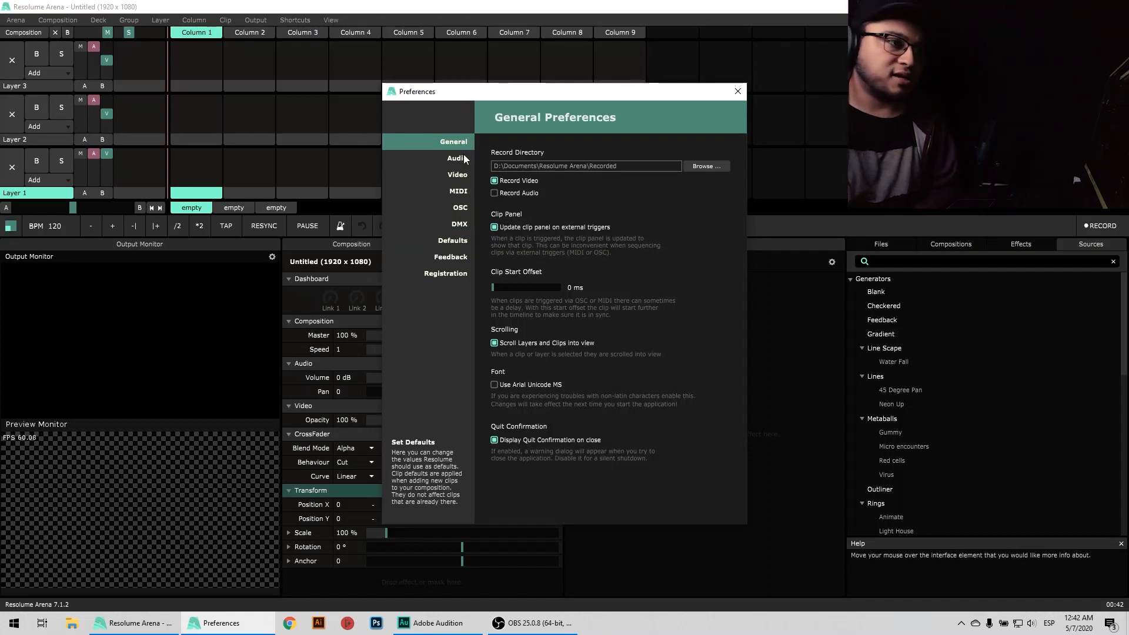
pyautogui.click(464, 159)
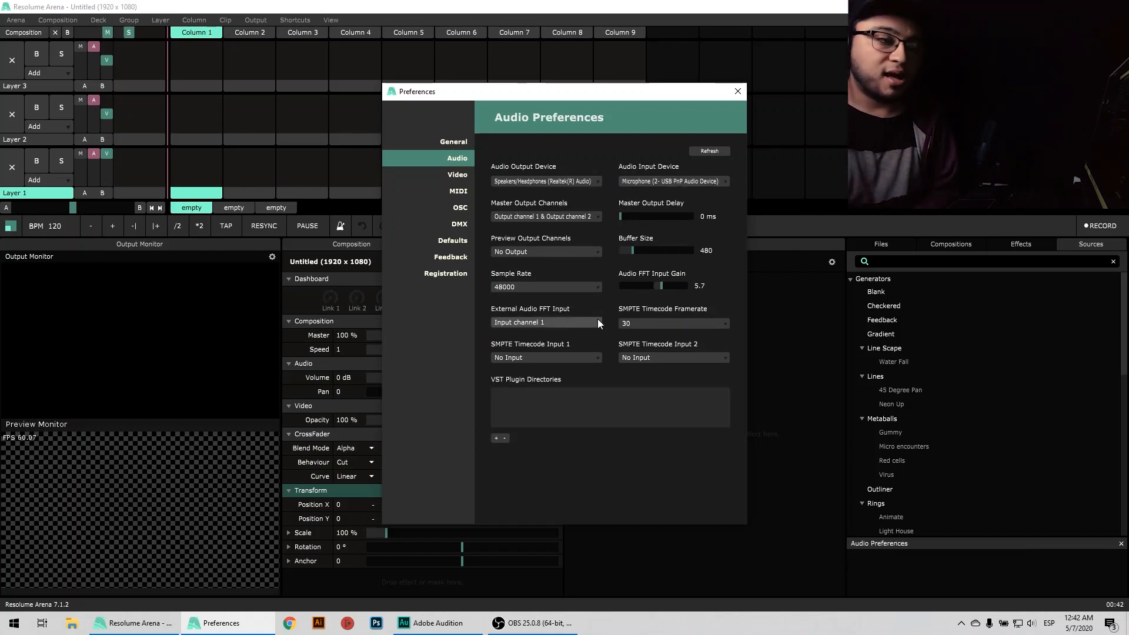
pyautogui.click(677, 325)
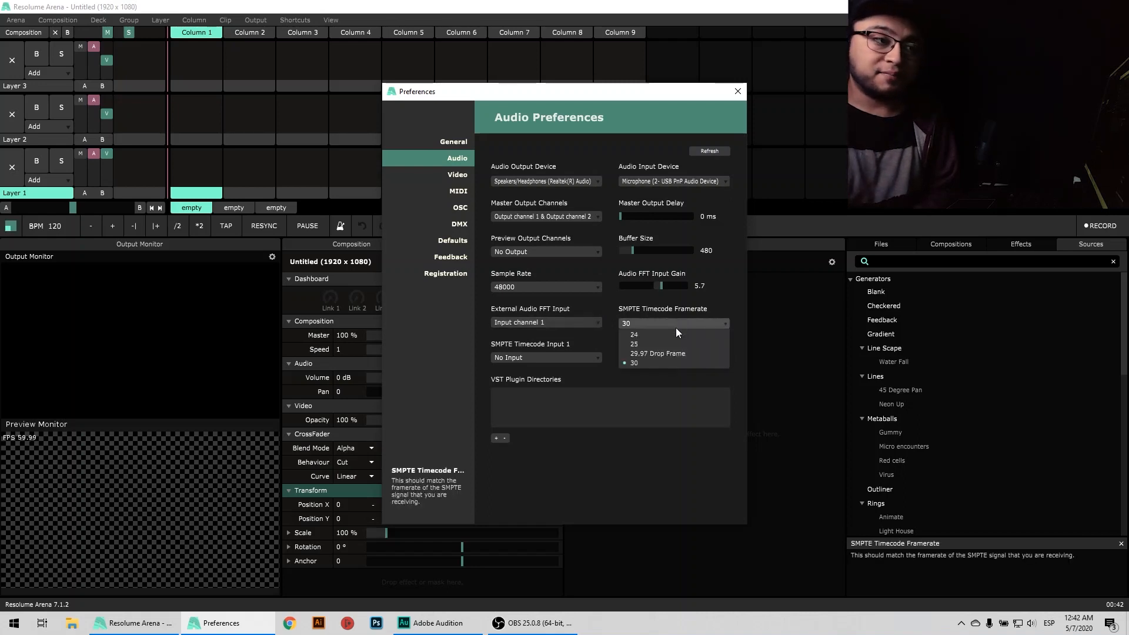
pyautogui.click(582, 336)
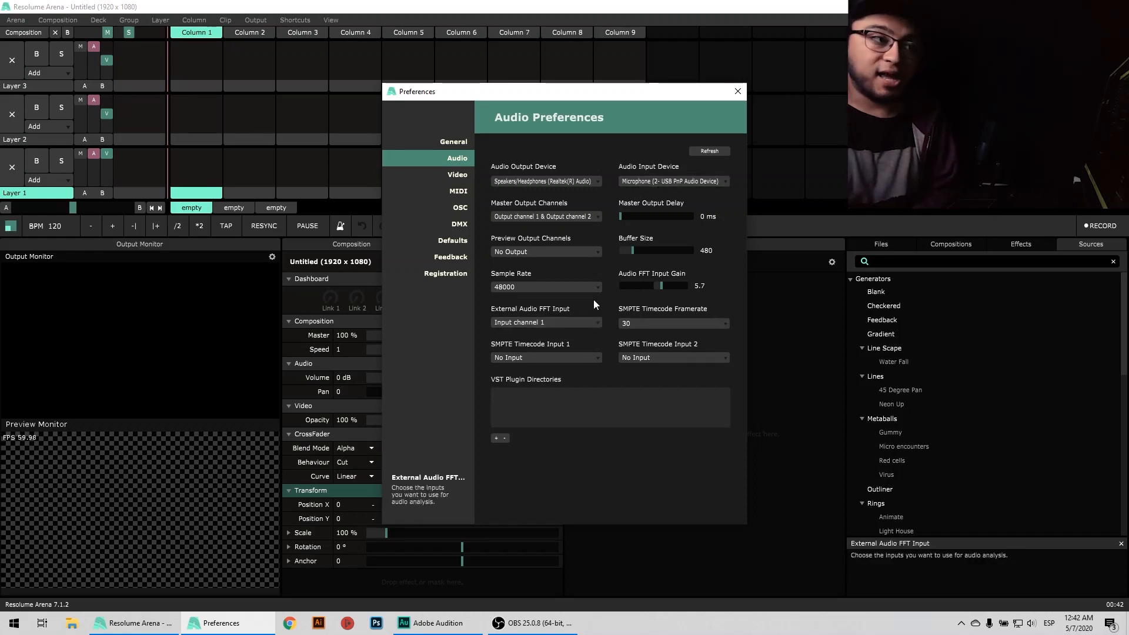
# Review the Video, MIDI, OSC, DMX and Defaults preferences, and close the preferences
pyautogui.click(461, 178)
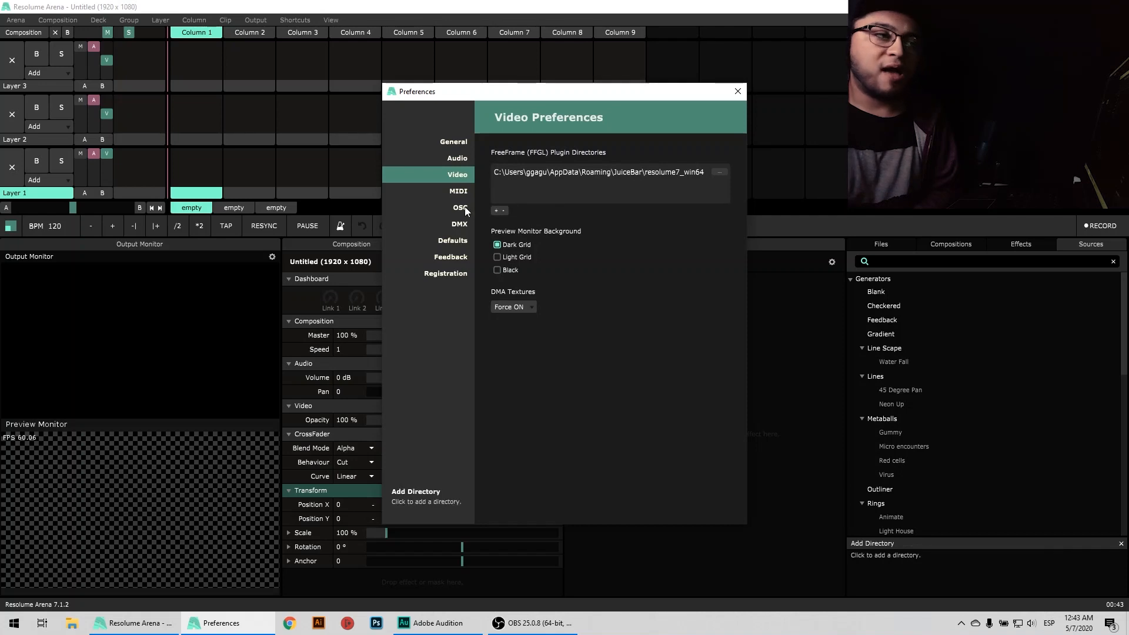
pyautogui.click(459, 192)
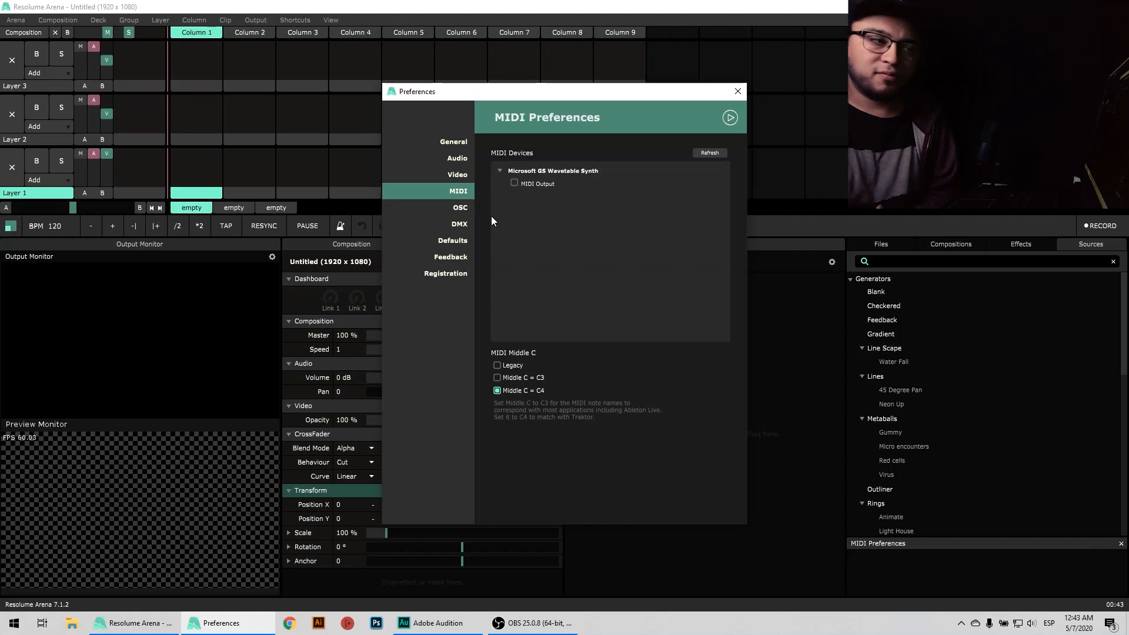
pyautogui.click(461, 211)
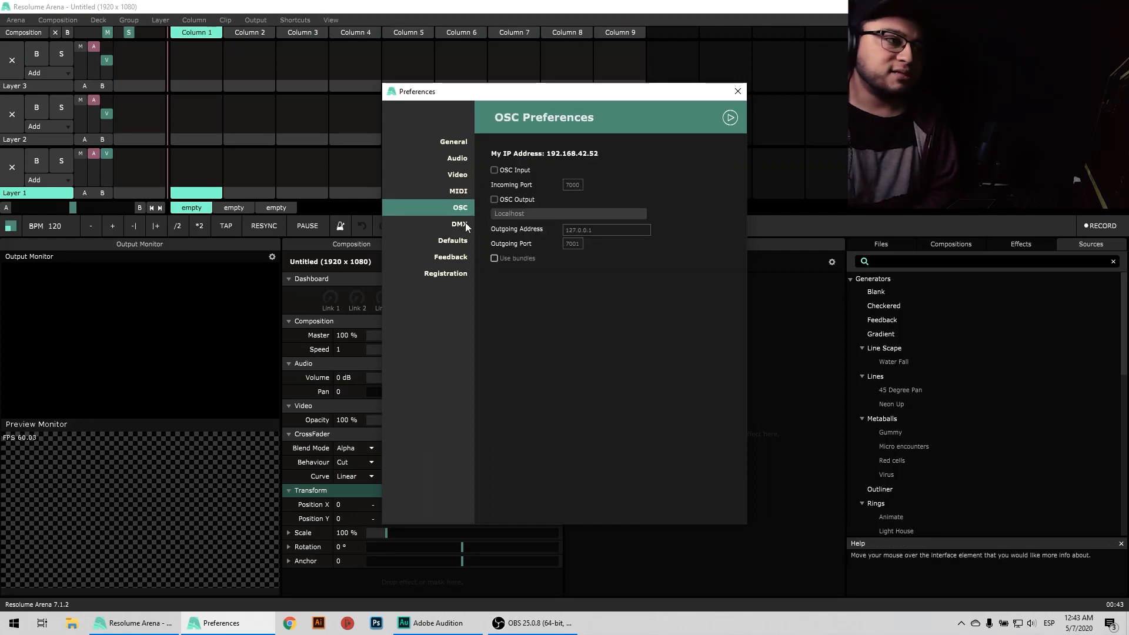
pyautogui.click(464, 222)
pyautogui.click(468, 241)
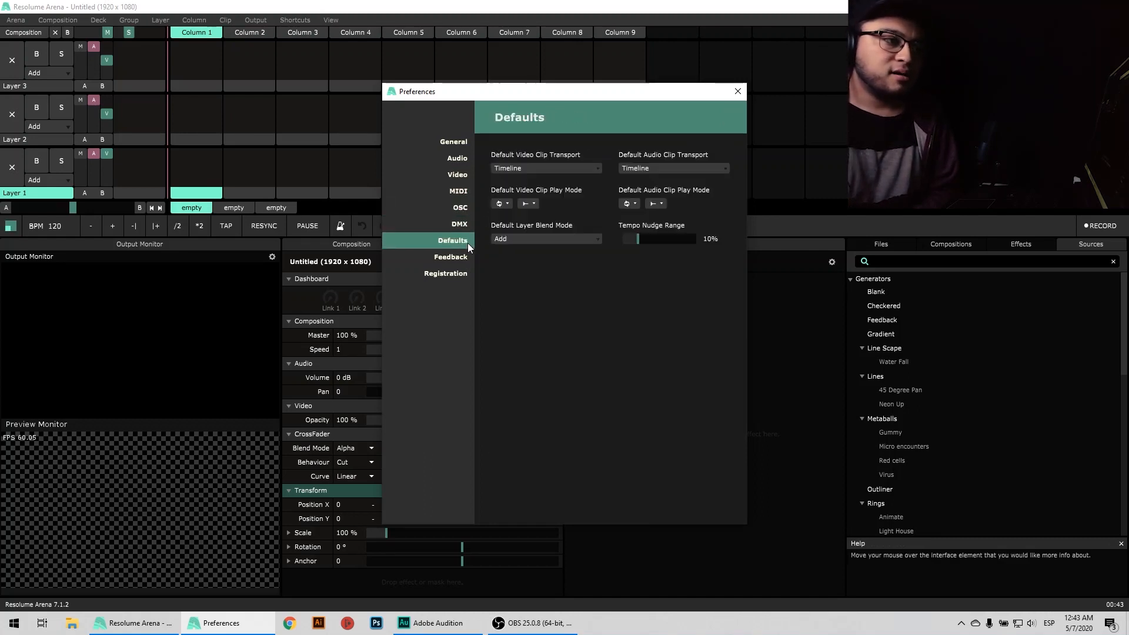
pyautogui.click(737, 92)
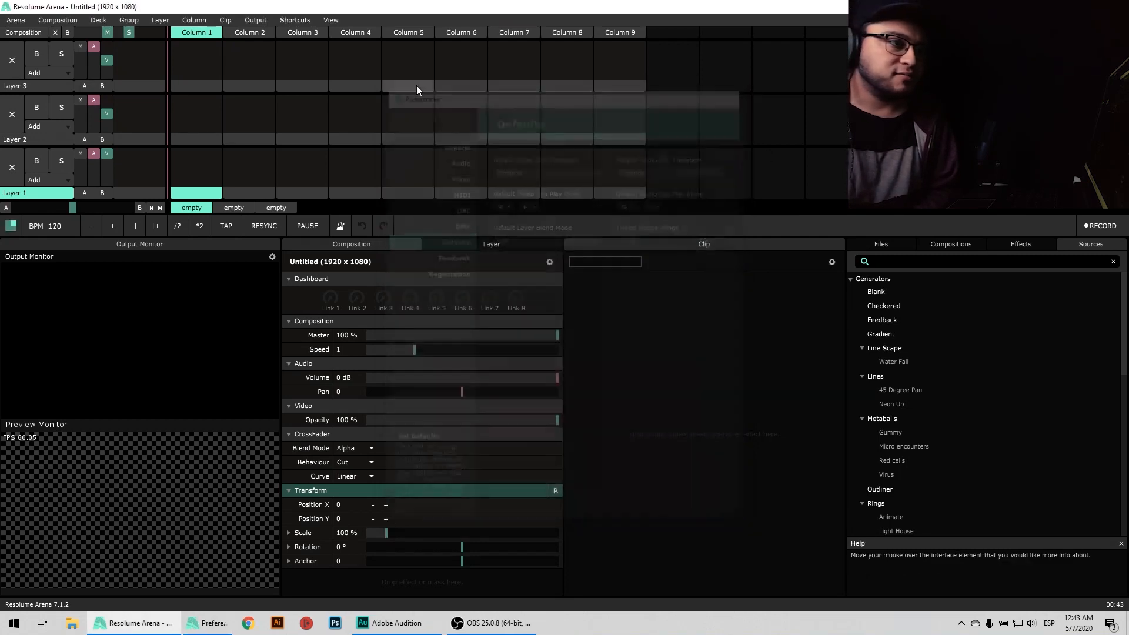
# Set the composition size to the 1280 x 720 (720p) preset in the composition settings
pyautogui.click(41, 22)
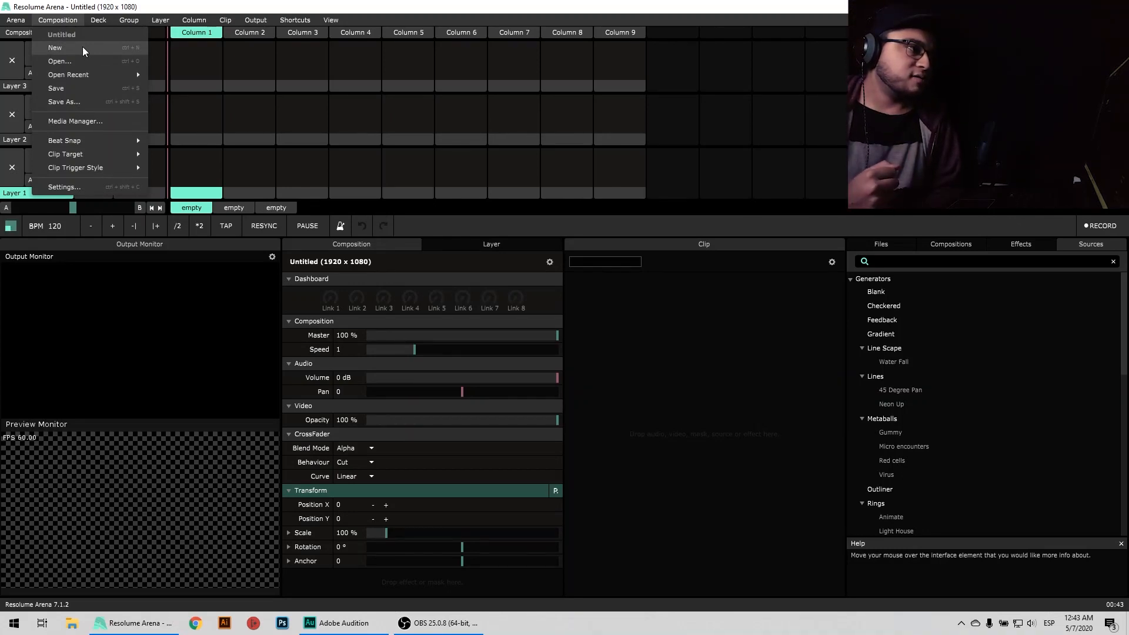
pyautogui.moveTo(94, 154)
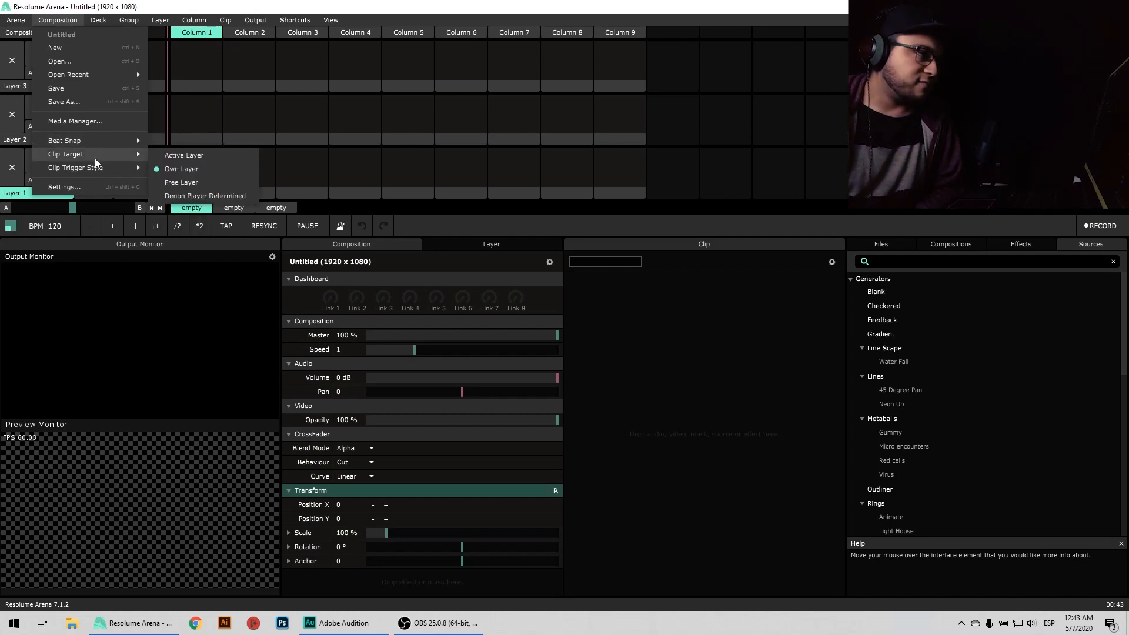
pyautogui.click(102, 186)
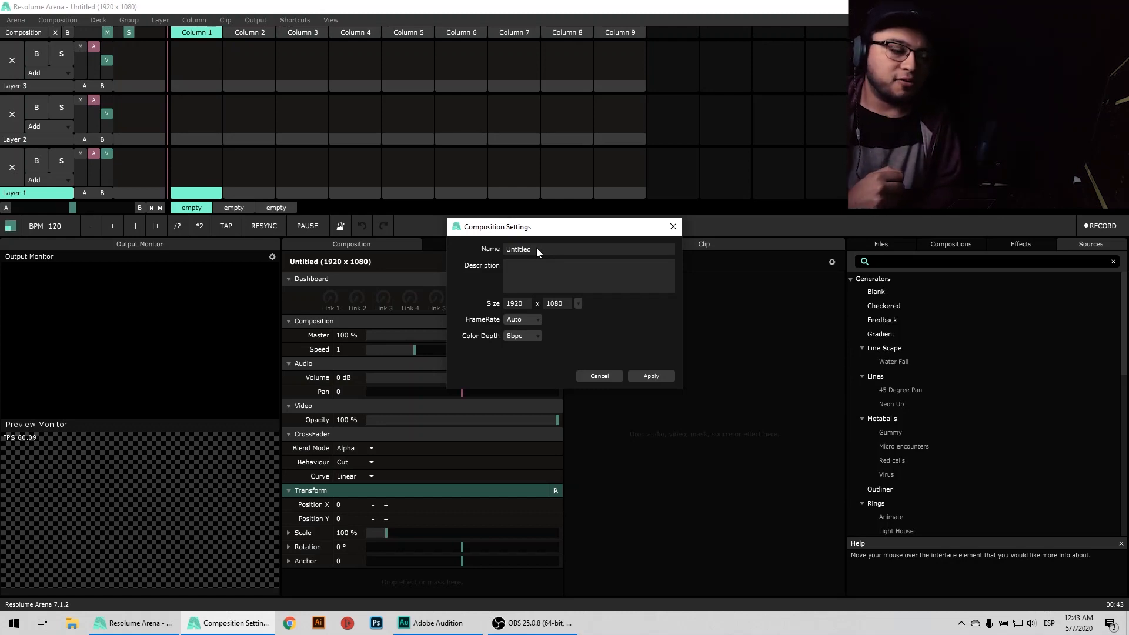
pyautogui.click(579, 304)
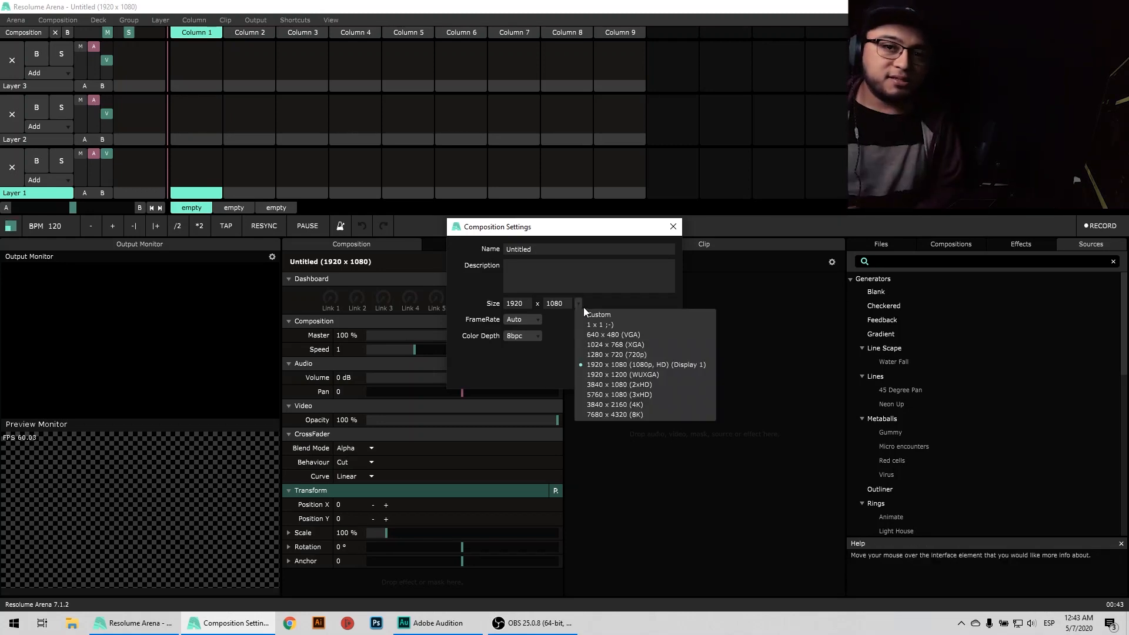
pyautogui.click(512, 300)
pyautogui.click(555, 304)
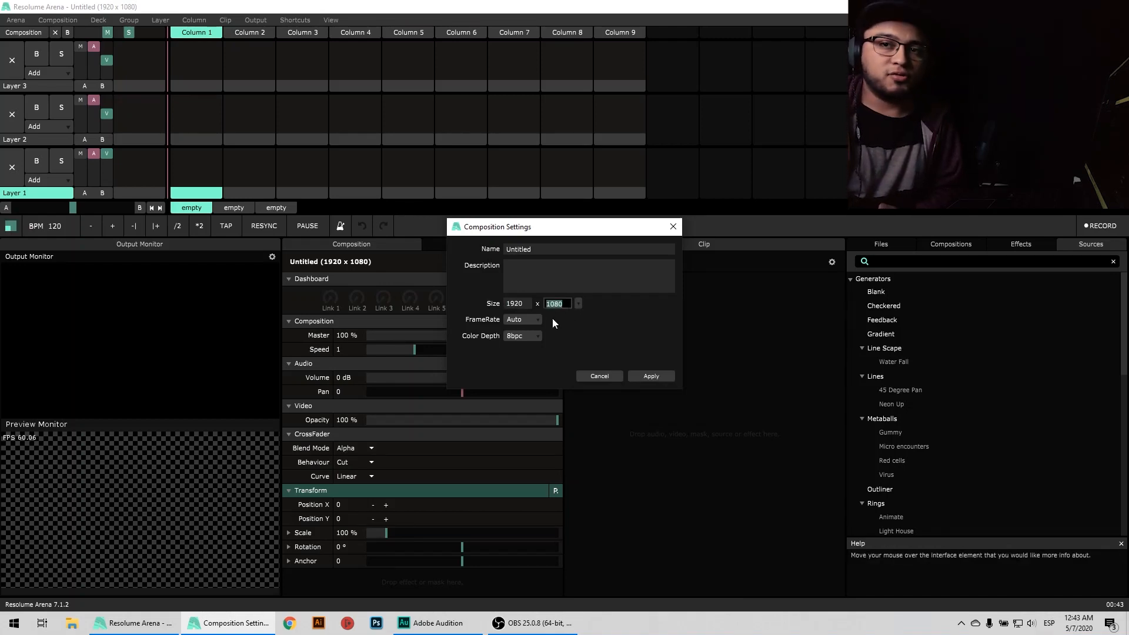
pyautogui.click(578, 304)
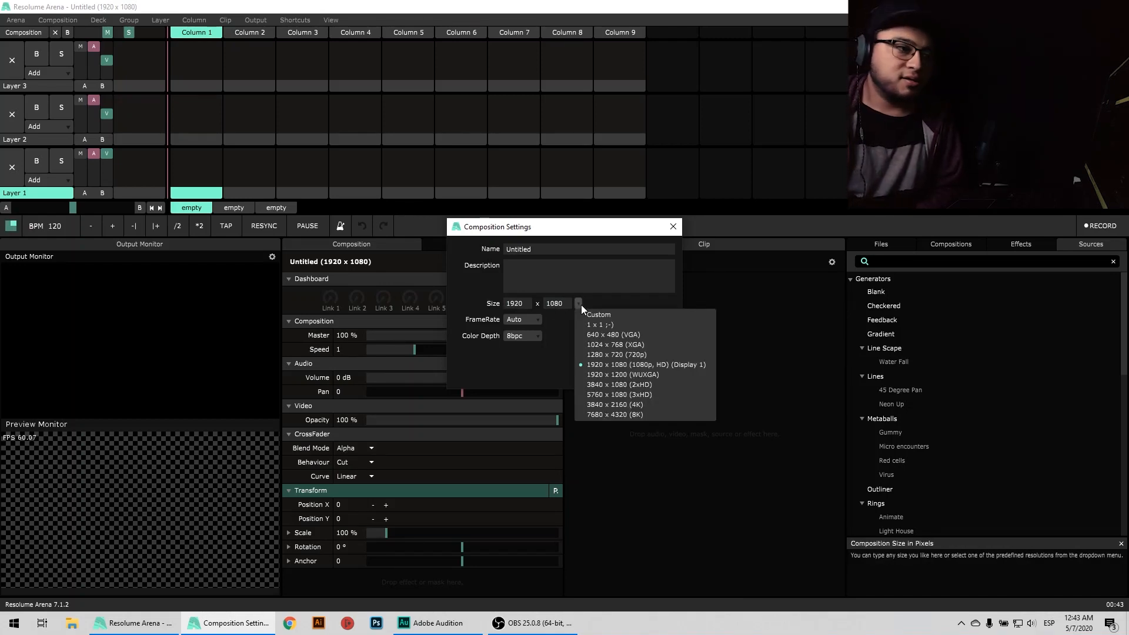
pyautogui.click(598, 357)
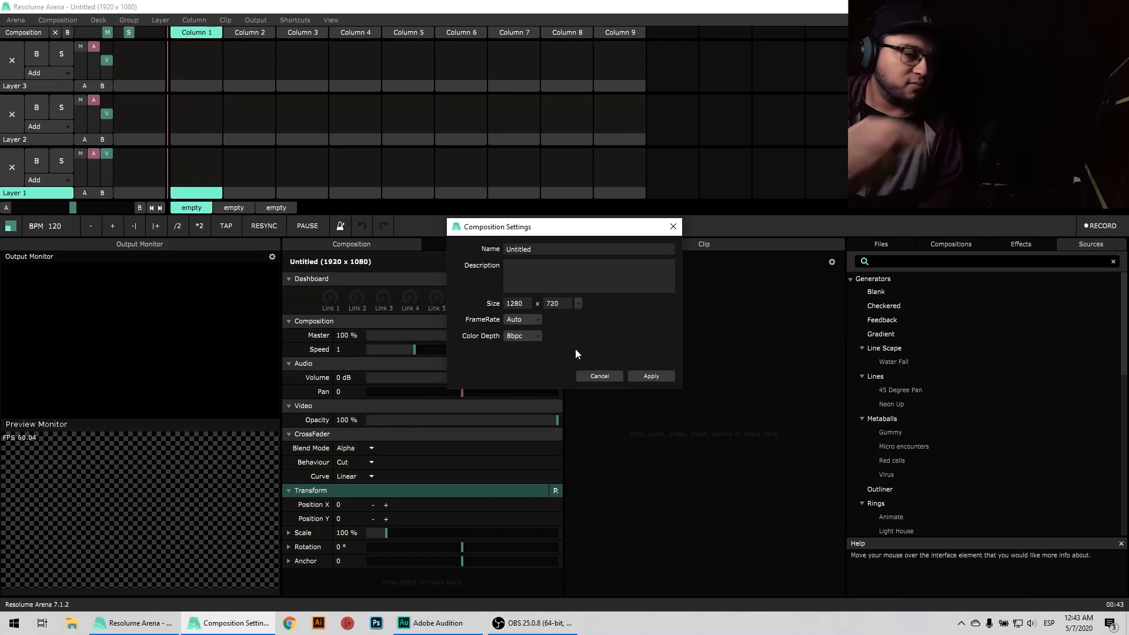
# Set the composition frame rate to 30, keep the color depth at 8bpc, and apply the settings
pyautogui.click(538, 319)
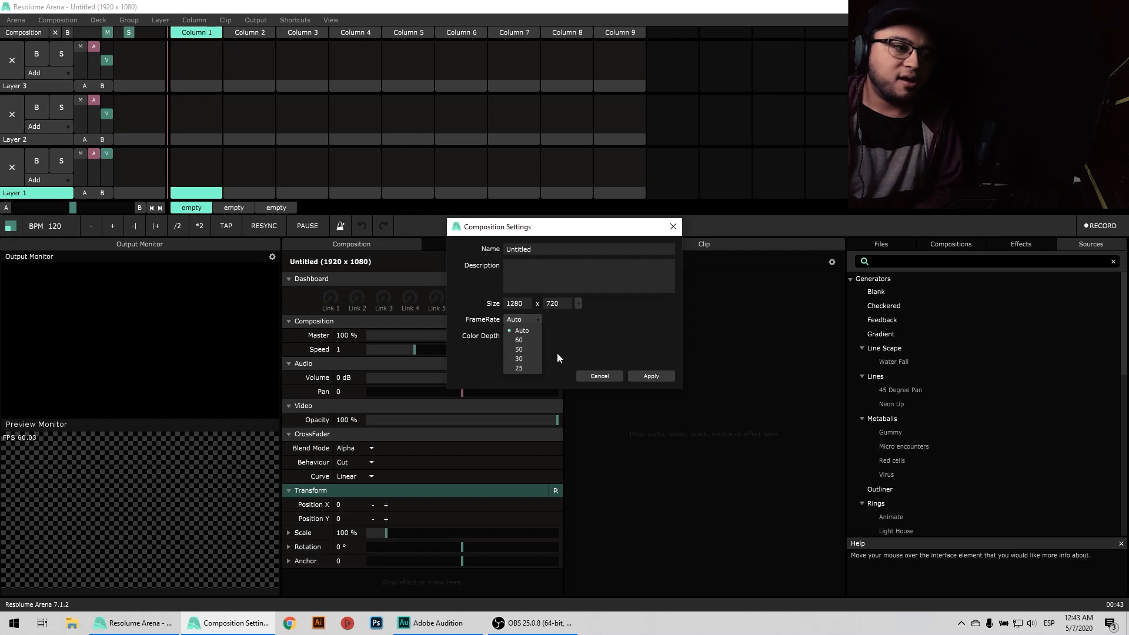
pyautogui.click(535, 358)
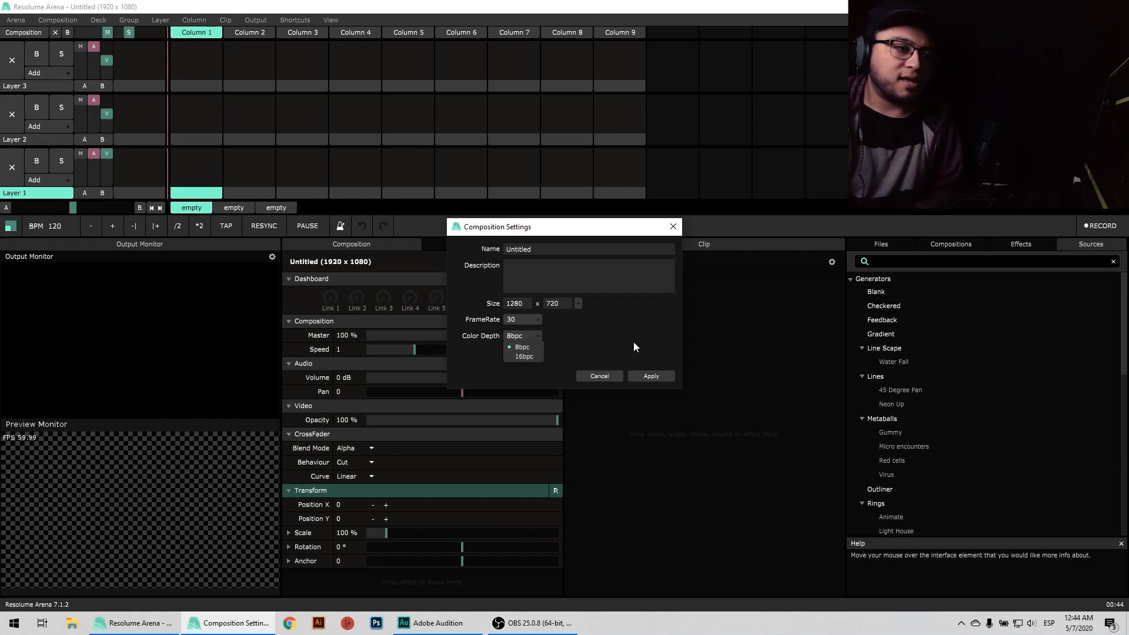
pyautogui.click(652, 376)
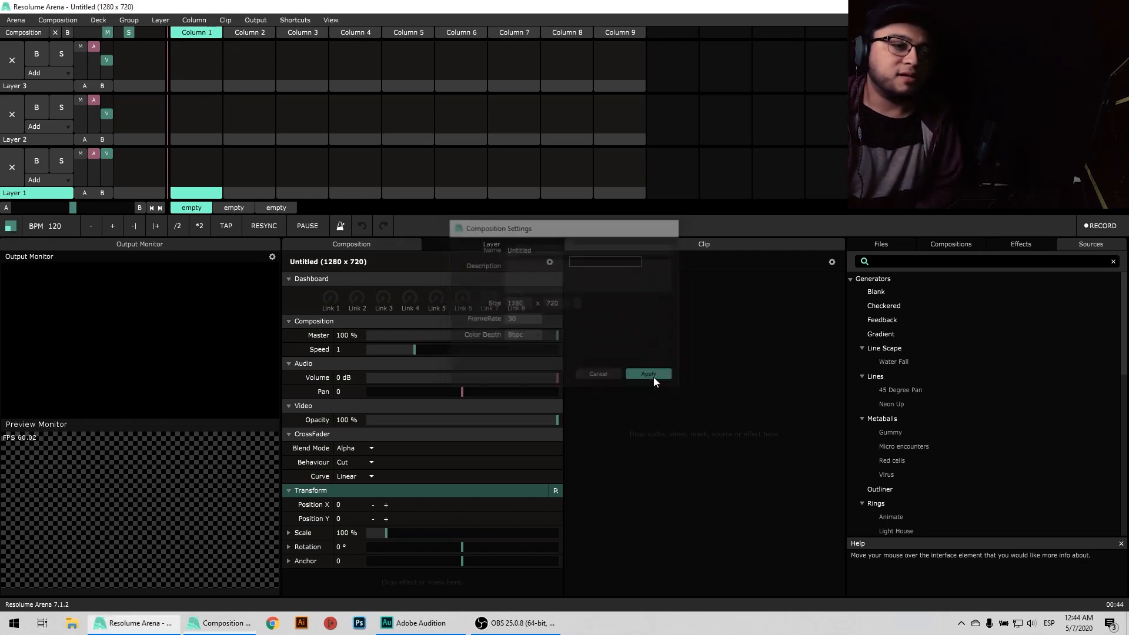
# Add a new deck to the composition and switch back to the first deck
pyautogui.click(96, 20)
pyautogui.click(121, 52)
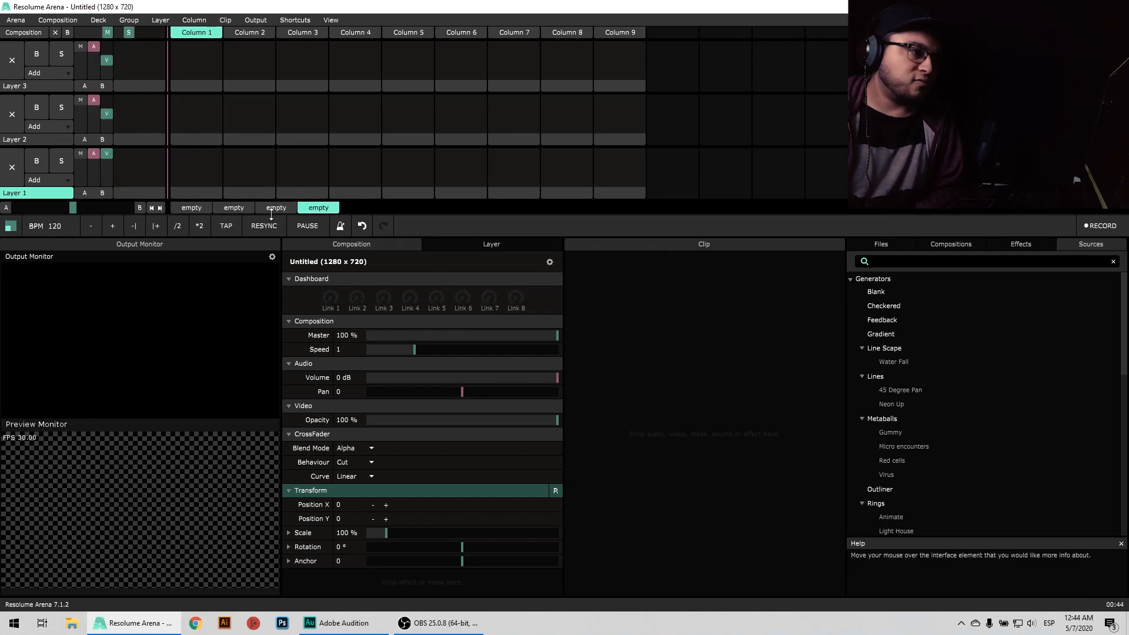
pyautogui.click(234, 209)
pyautogui.click(202, 209)
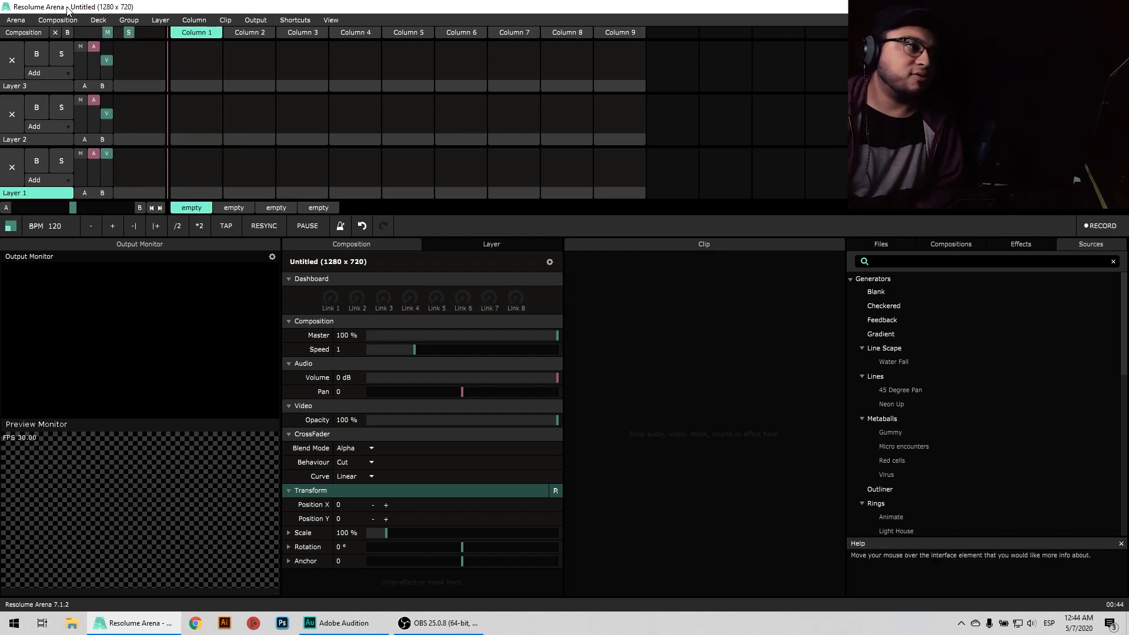
# Open the Advanced Output setup and load the "casa" preset
pyautogui.click(96, 24)
pyautogui.moveTo(172, 20)
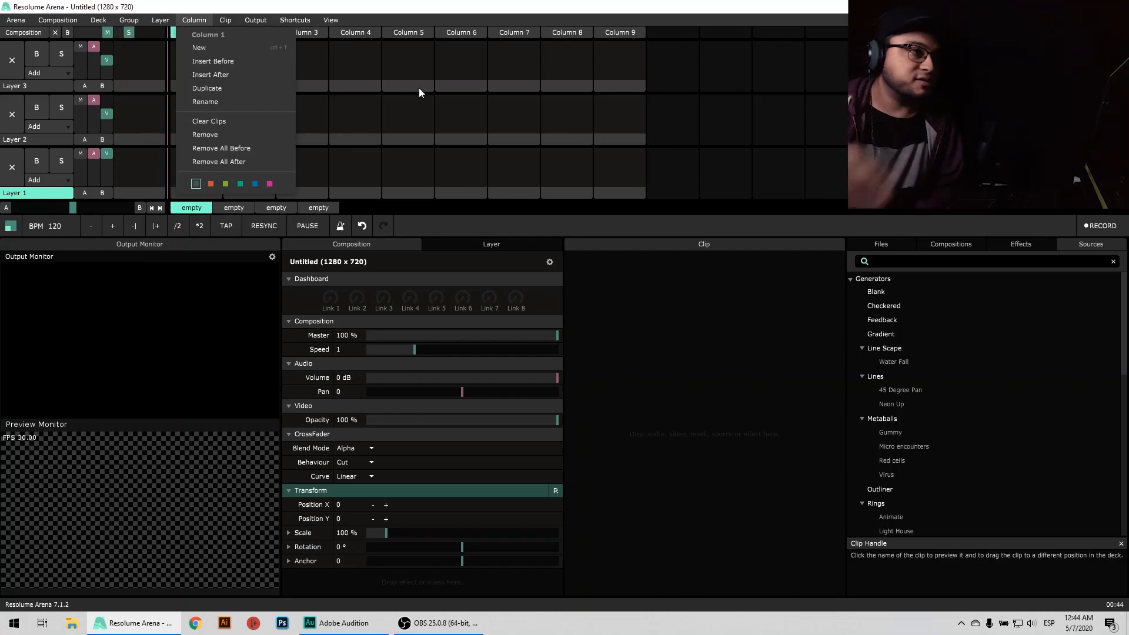
pyautogui.moveTo(232, 20)
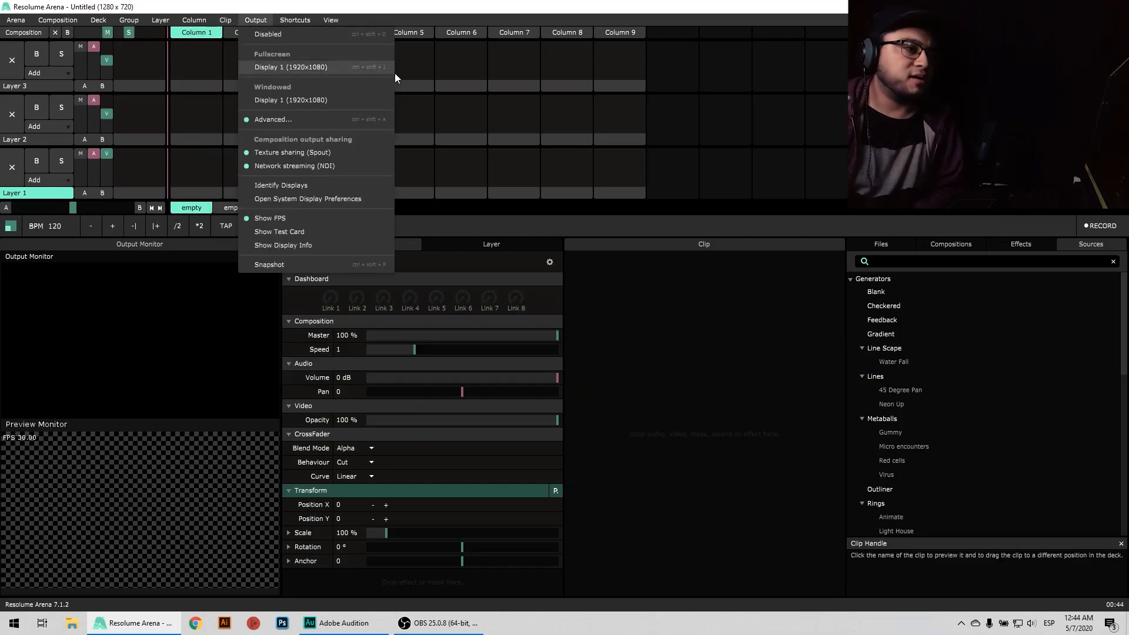
pyautogui.click(327, 117)
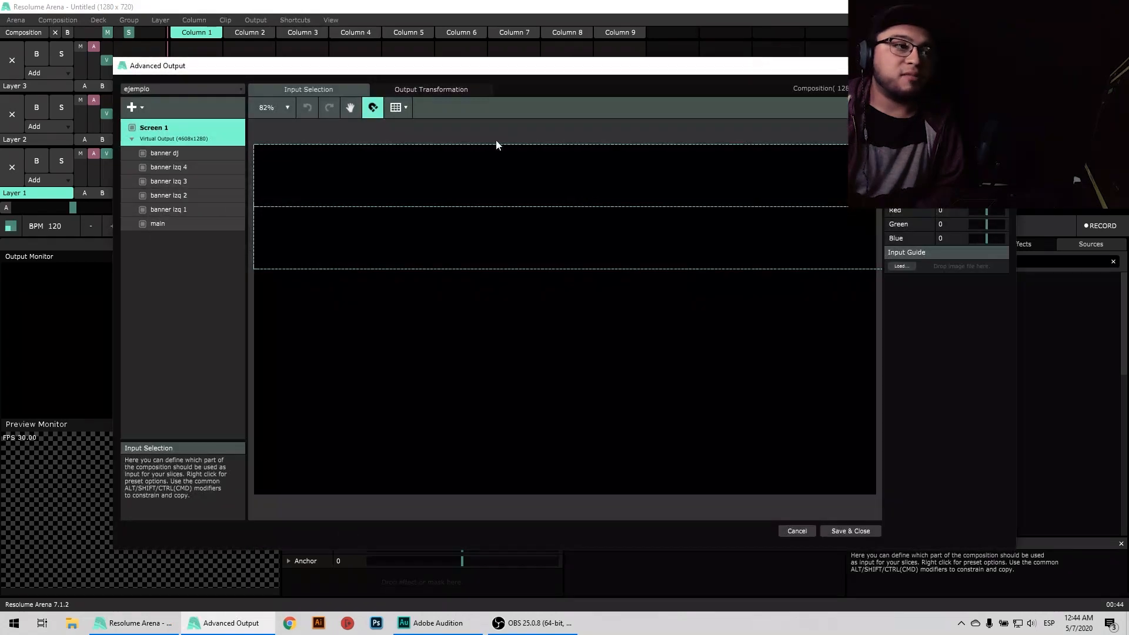
pyautogui.click(134, 106)
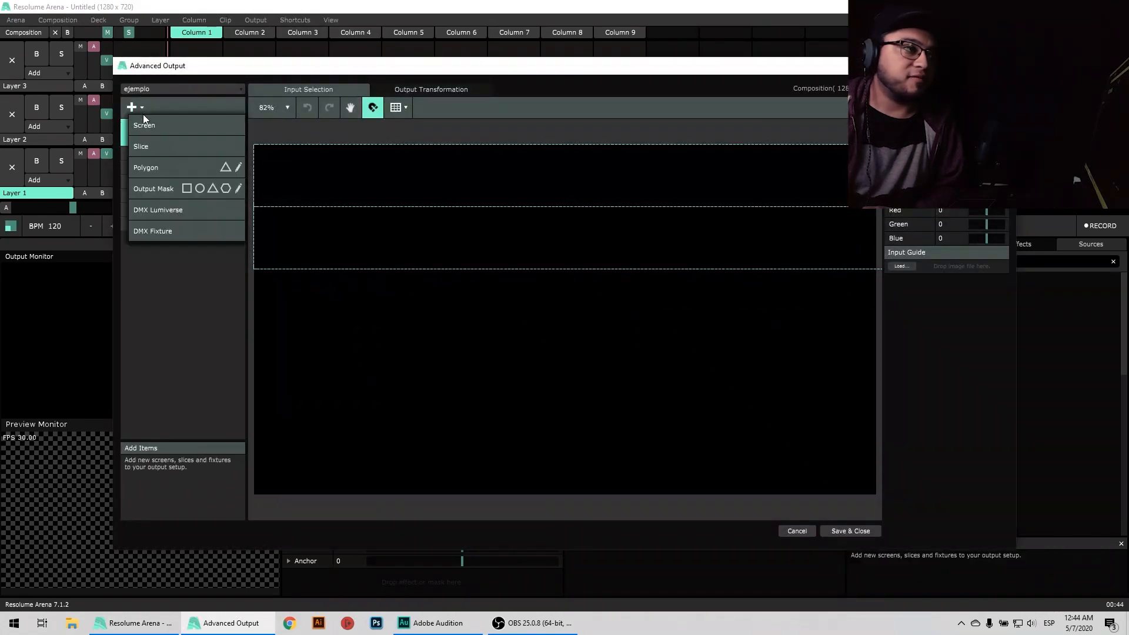
pyautogui.click(158, 89)
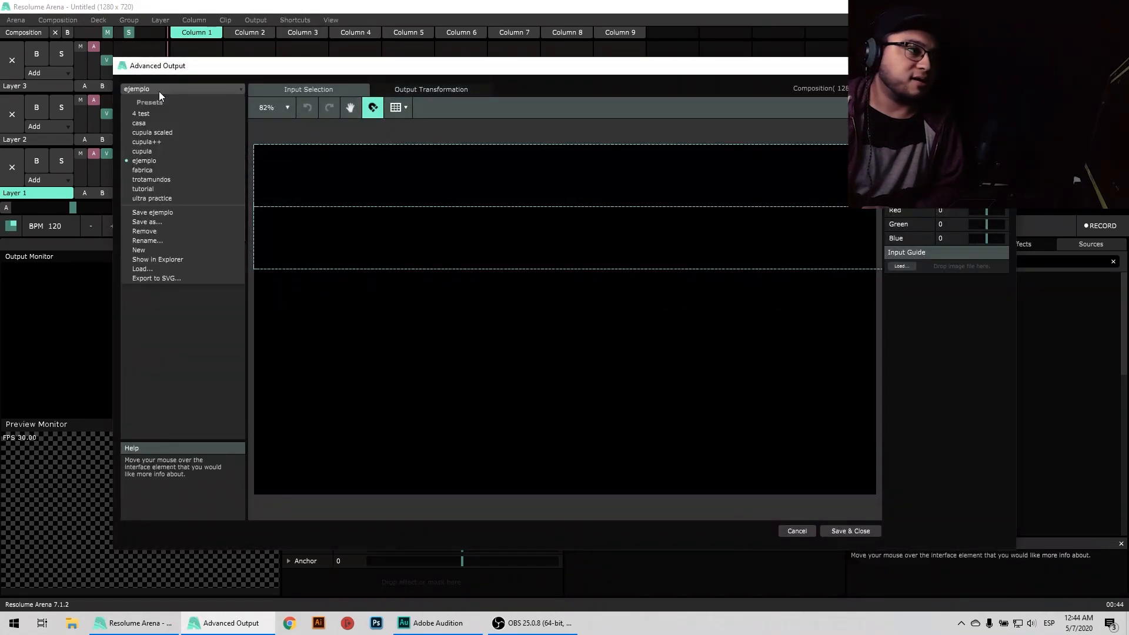
pyautogui.click(161, 122)
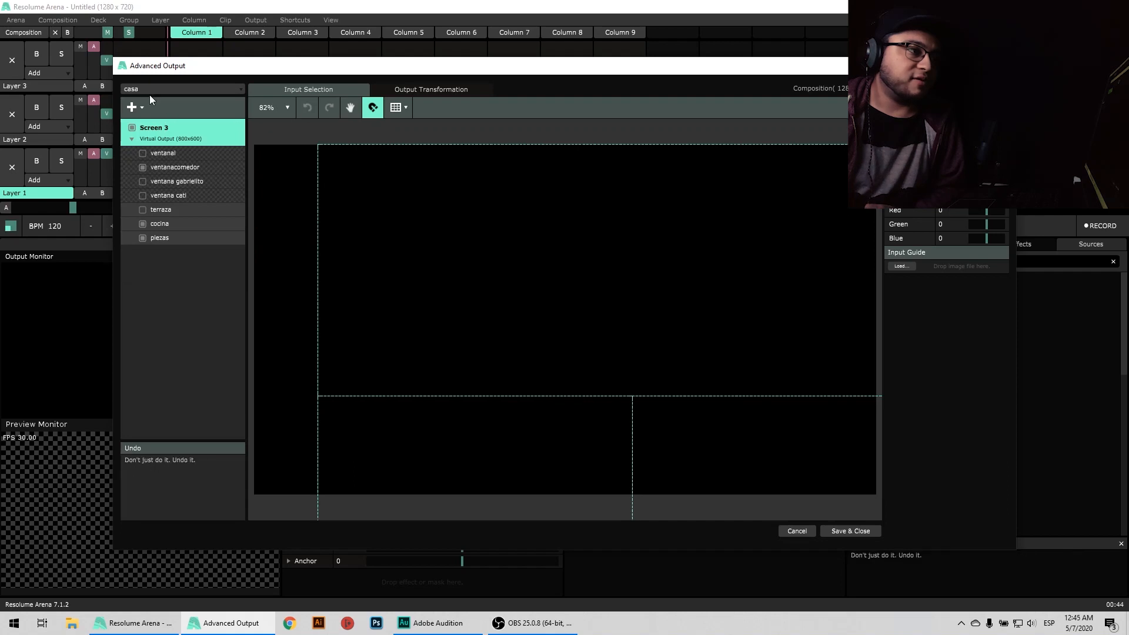
# Add a new screen to the output setup and delete Screen 3
pyautogui.click(144, 108)
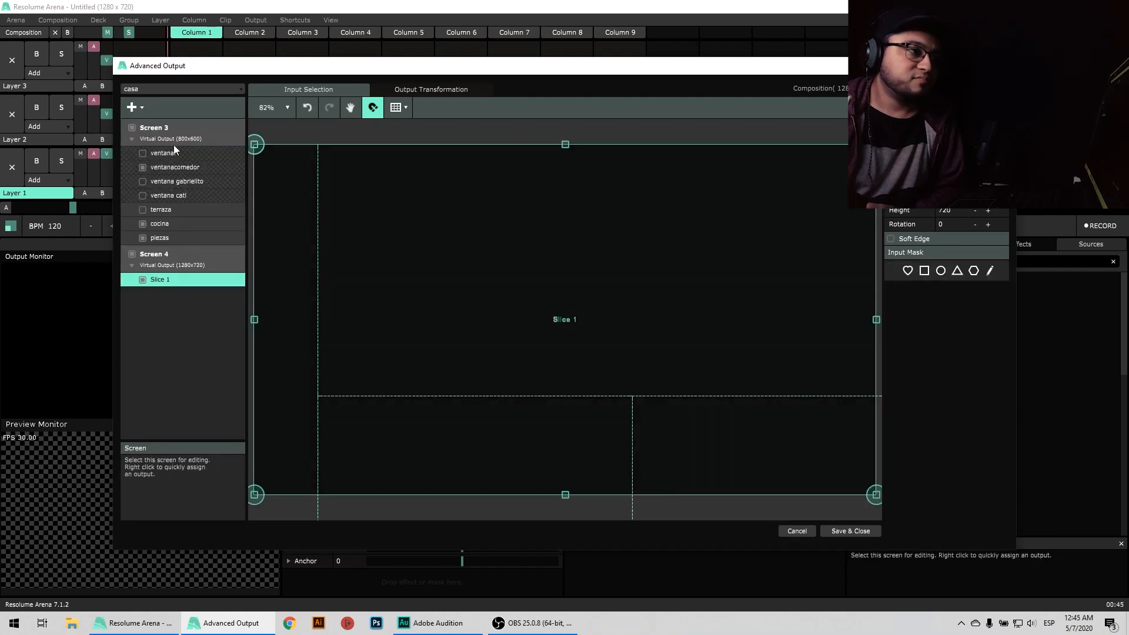
pyautogui.click(180, 132)
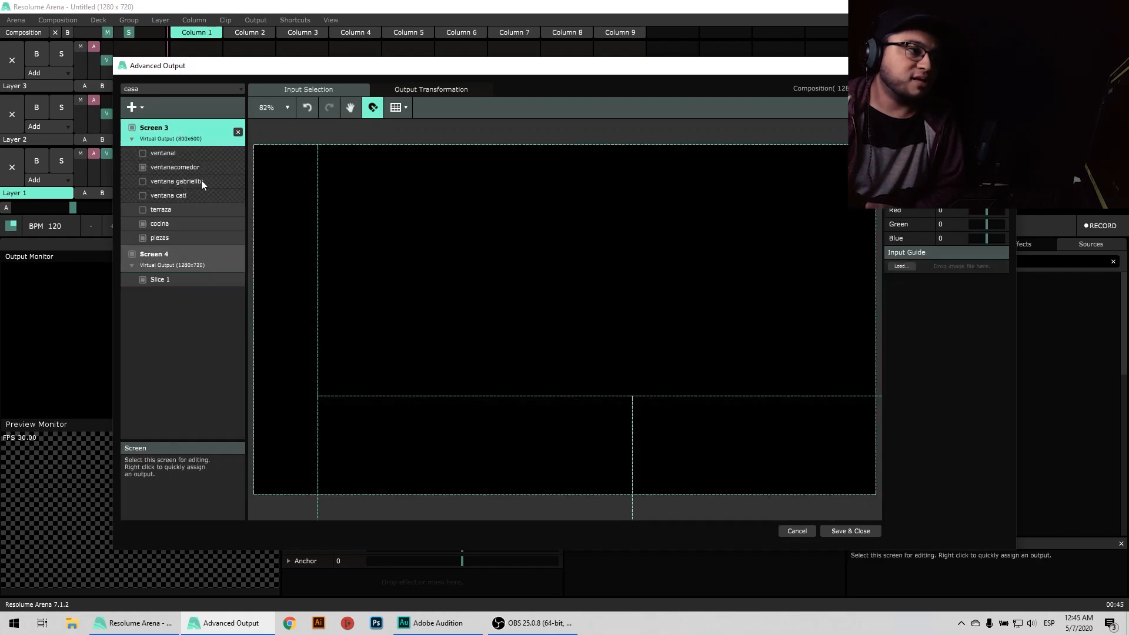
pyautogui.click(237, 132)
# Show the output transformation of Slice 1, and save and close the Advanced Output setup
pyautogui.click(372, 185)
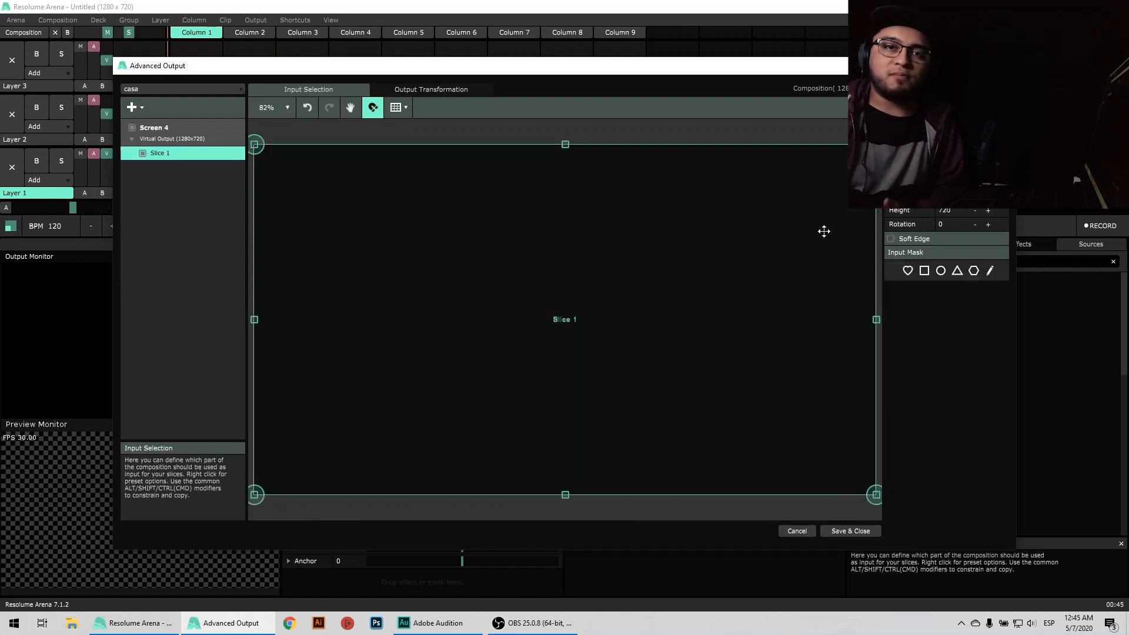
pyautogui.click(419, 92)
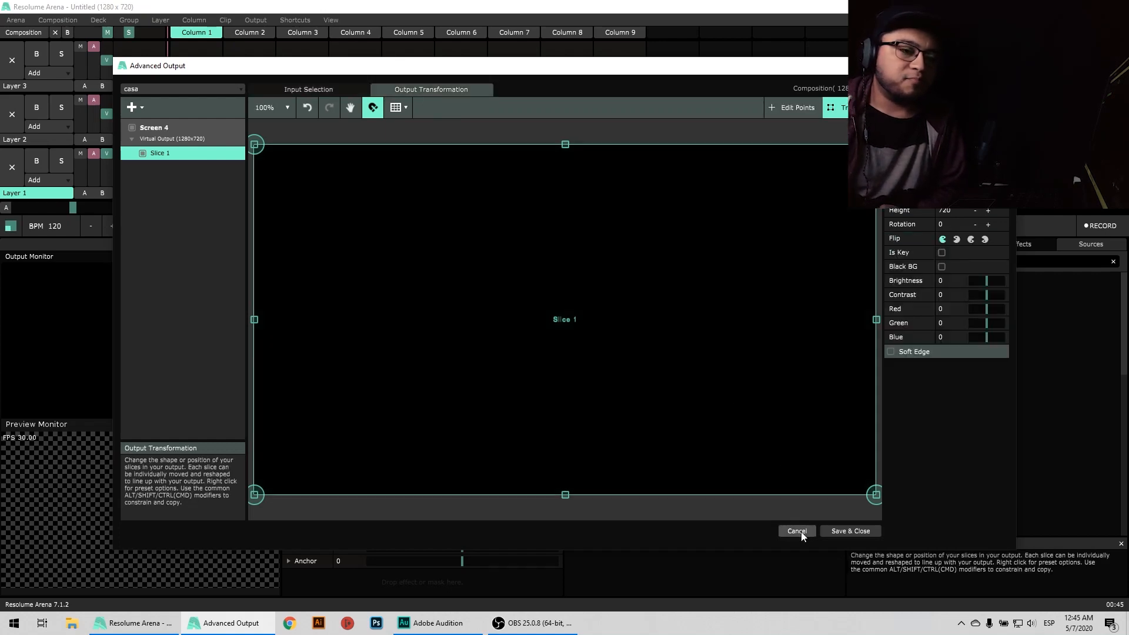
pyautogui.click(855, 531)
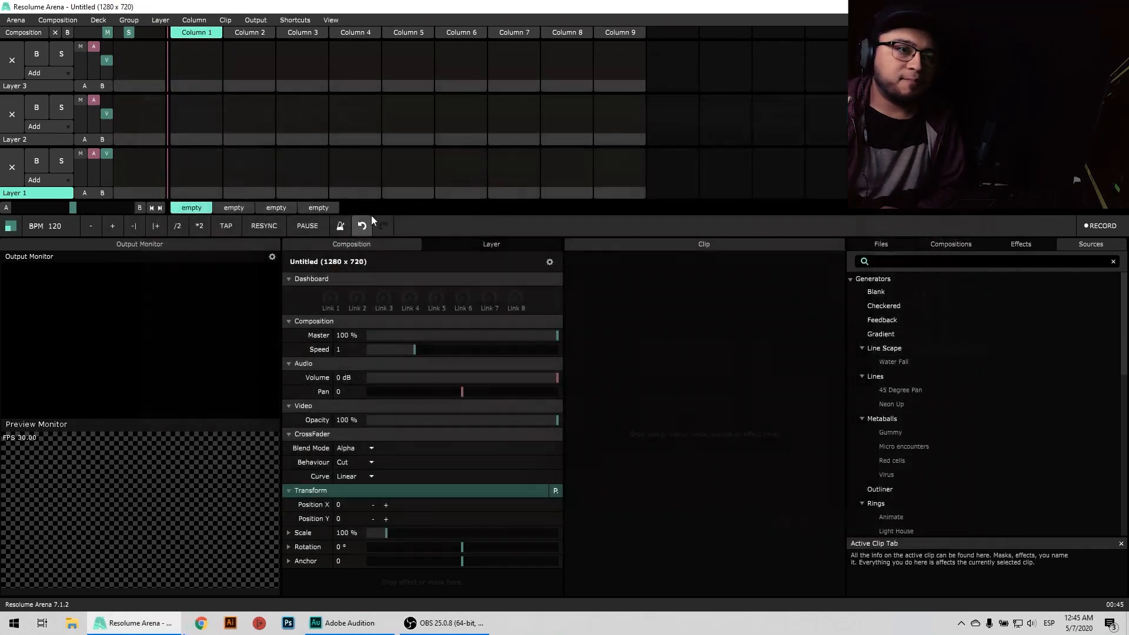
# Show the test card on the output, and switch the display info overlay on and off again
pyautogui.click(262, 20)
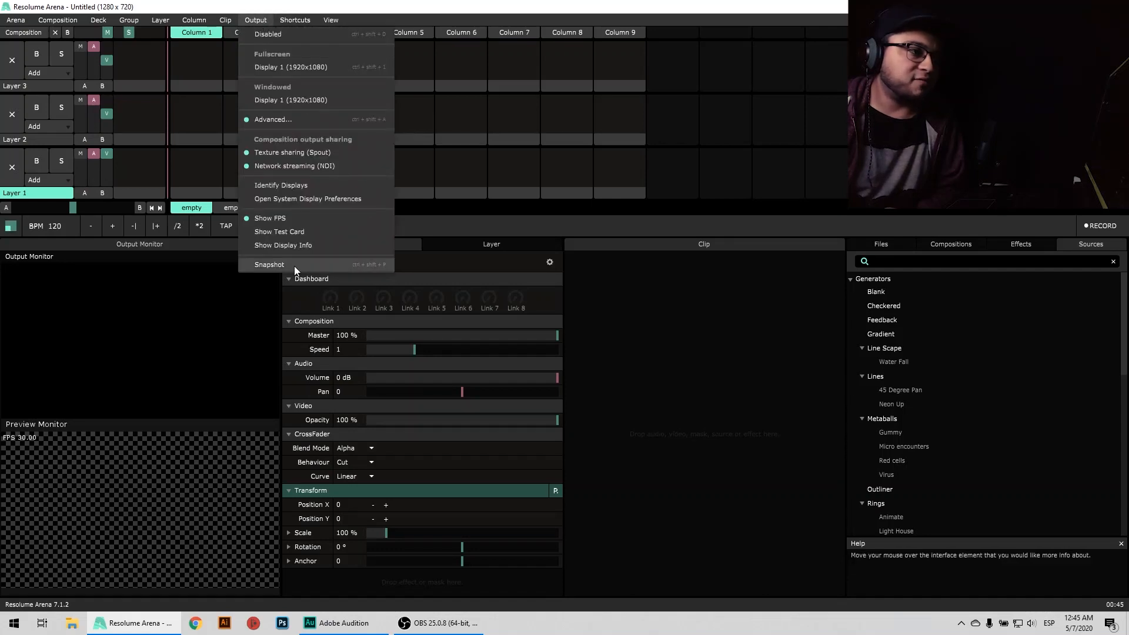
pyautogui.click(301, 232)
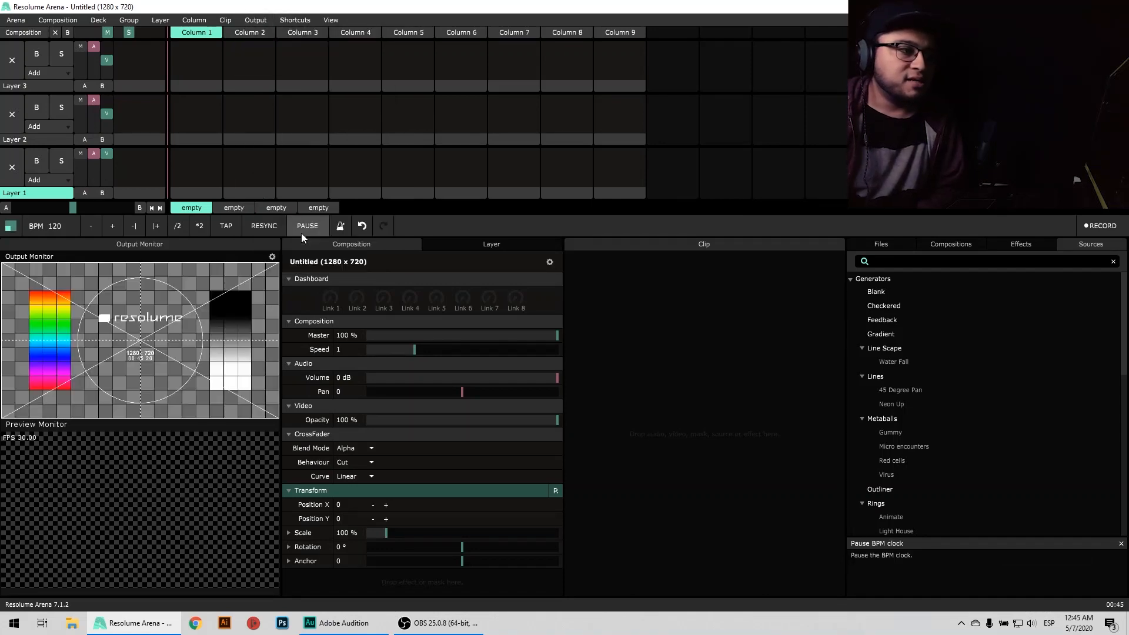
pyautogui.click(263, 21)
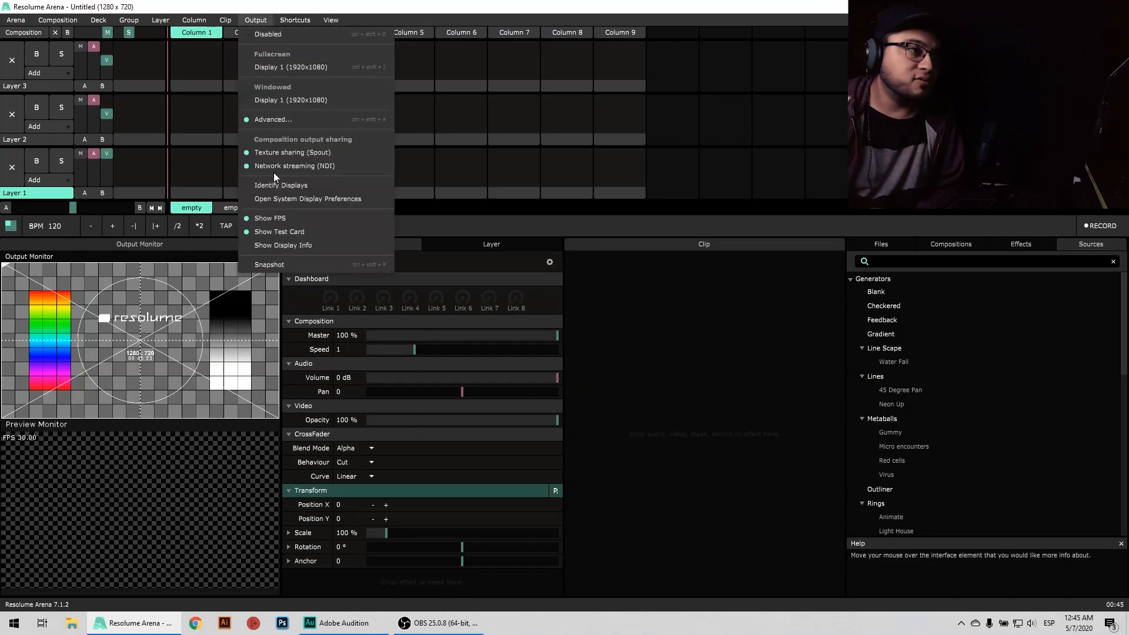
pyautogui.click(339, 246)
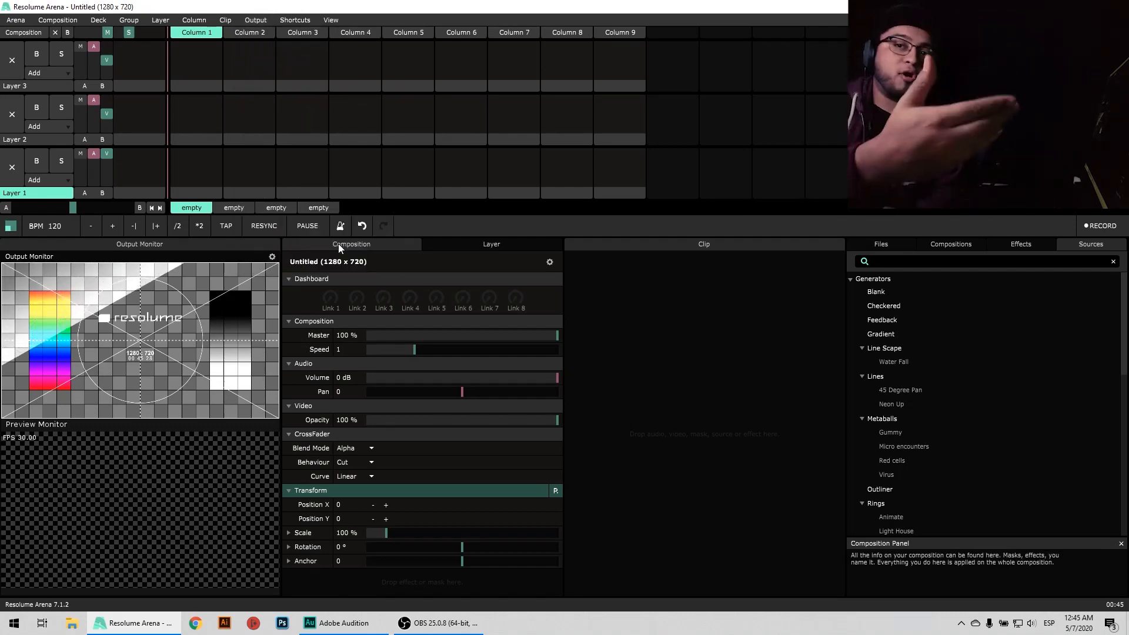
pyautogui.click(255, 21)
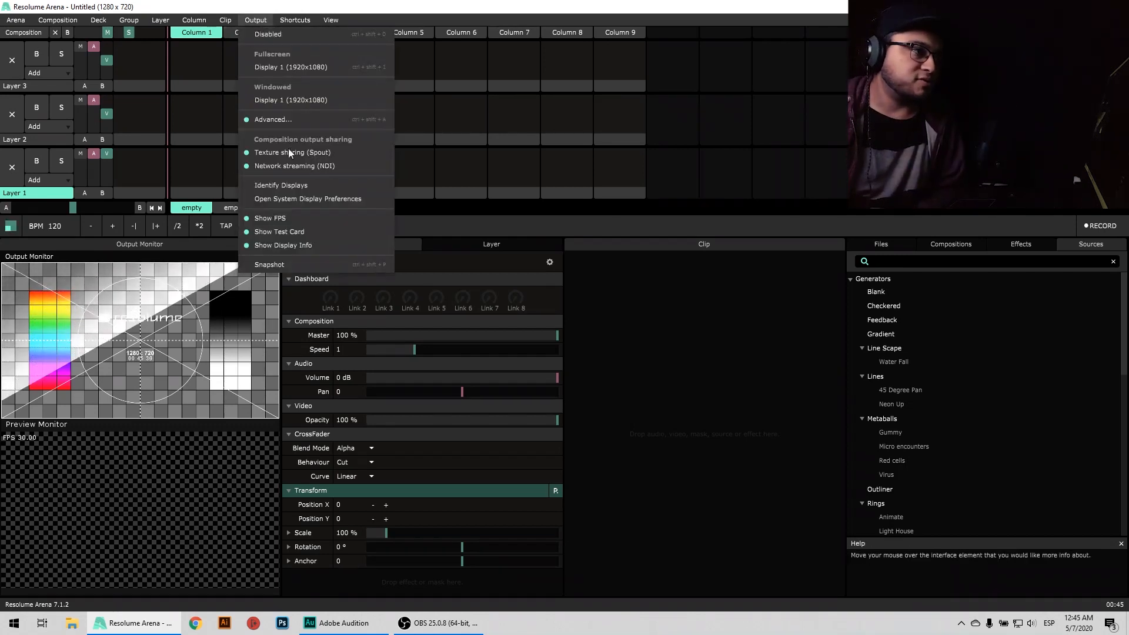
pyautogui.click(313, 245)
# Send the output to a window on Display 1, move that window slightly, and disable the output
pyautogui.click(262, 21)
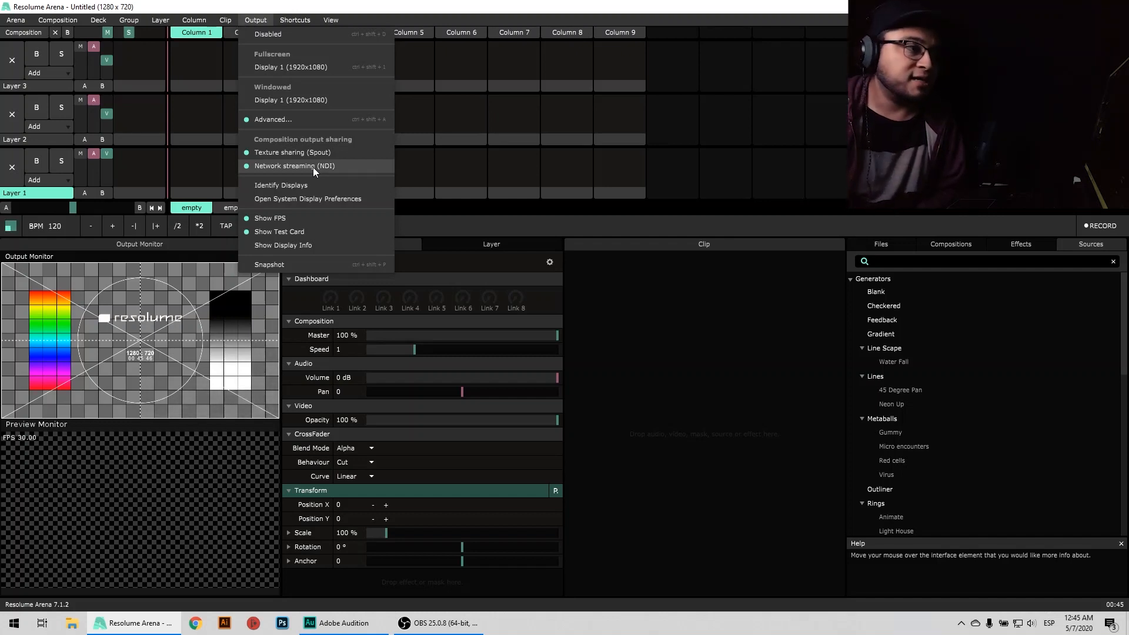
pyautogui.click(326, 98)
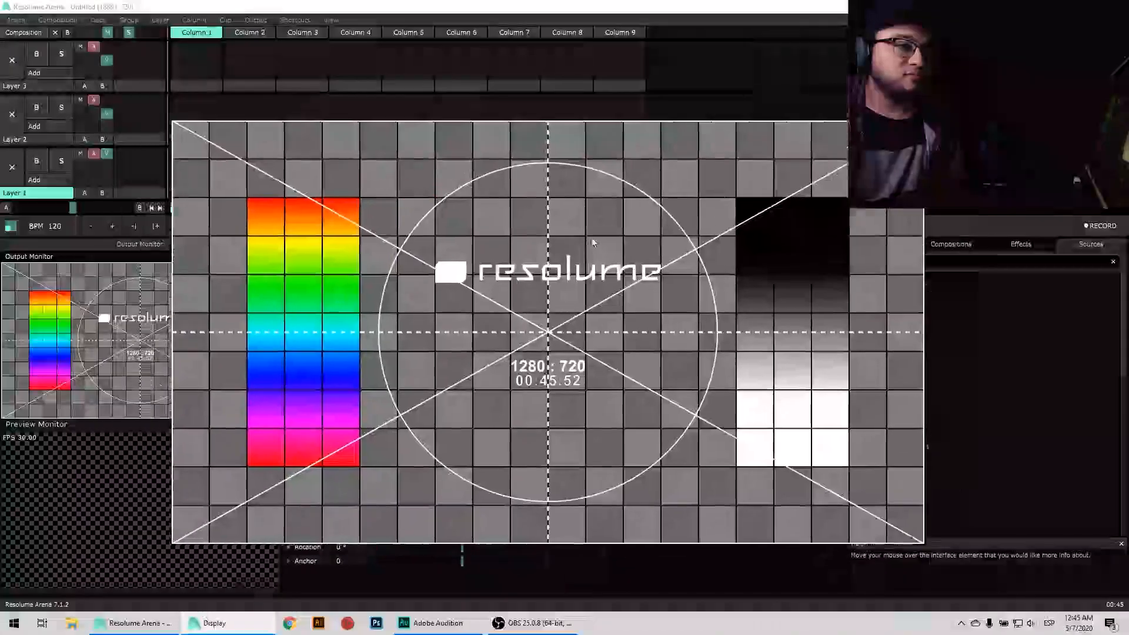
pyautogui.moveTo(593, 243); pyautogui.dragTo(568, 224)
pyautogui.click(248, 19)
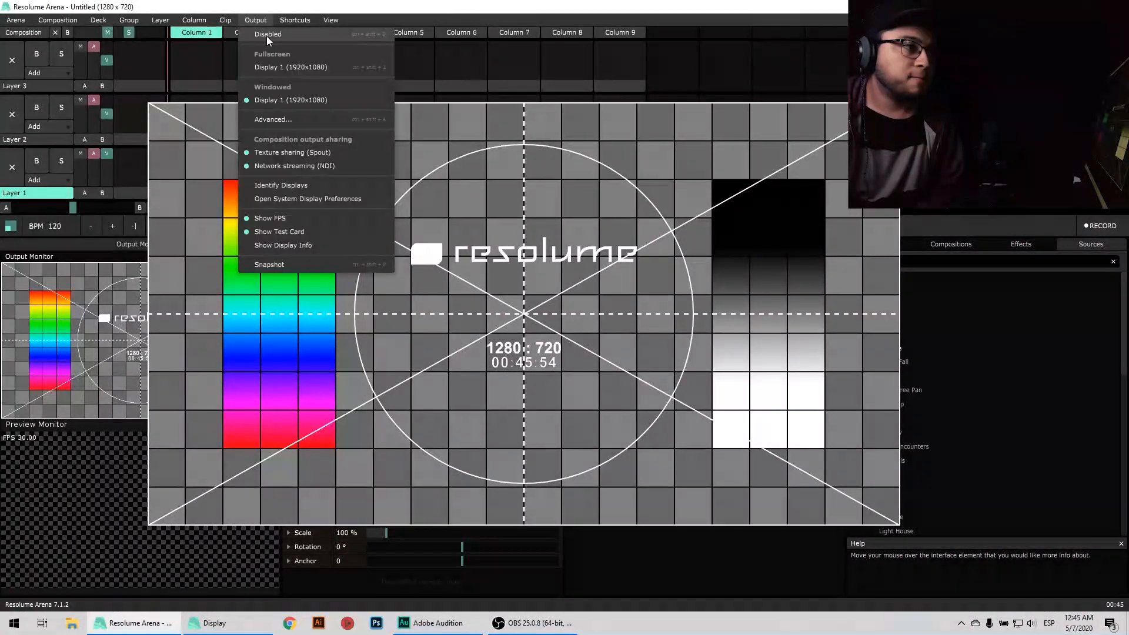
pyautogui.click(267, 37)
# Display the MIDI shortcut mapping of the interface, and leave the mapping mode
pyautogui.click(303, 21)
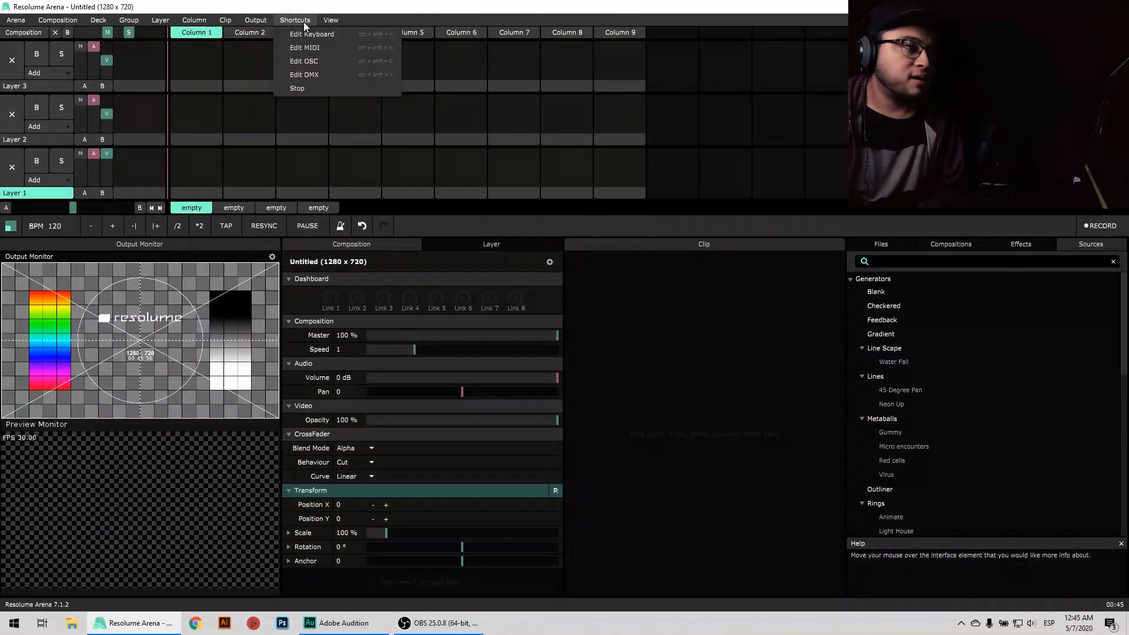
pyautogui.click(337, 47)
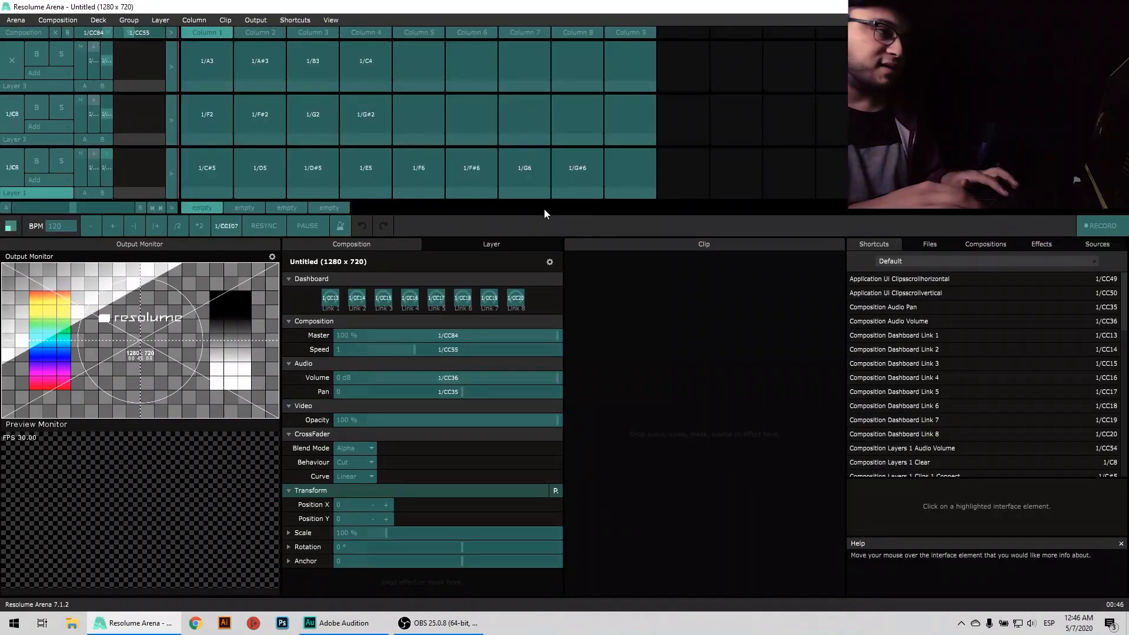
pyautogui.click(263, 24)
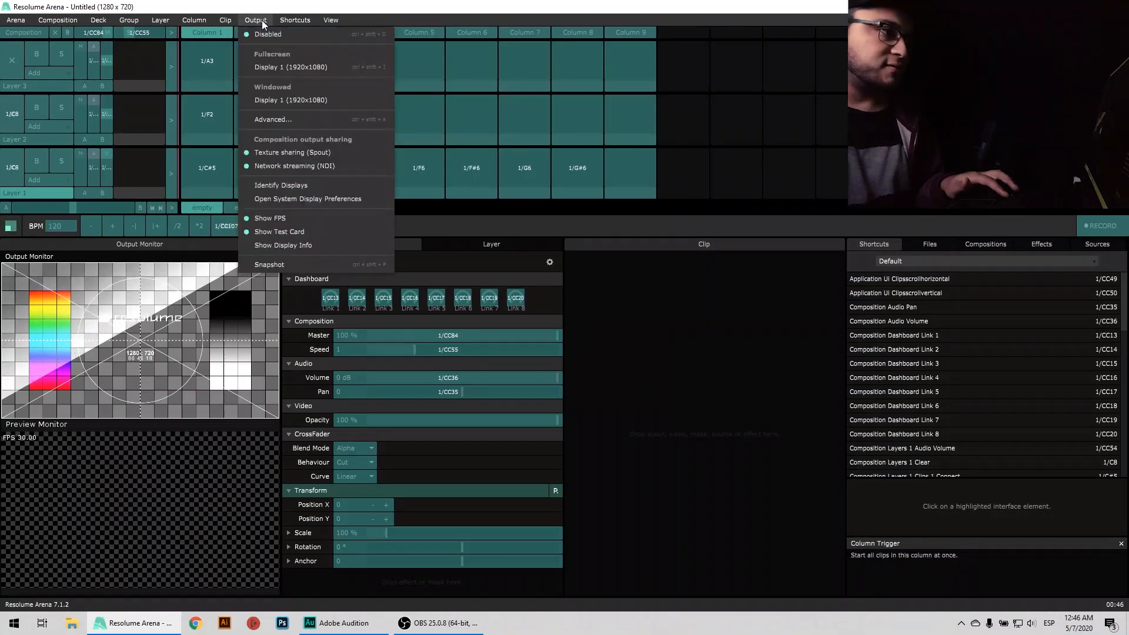
pyautogui.click(303, 52)
pyautogui.press('Escape')
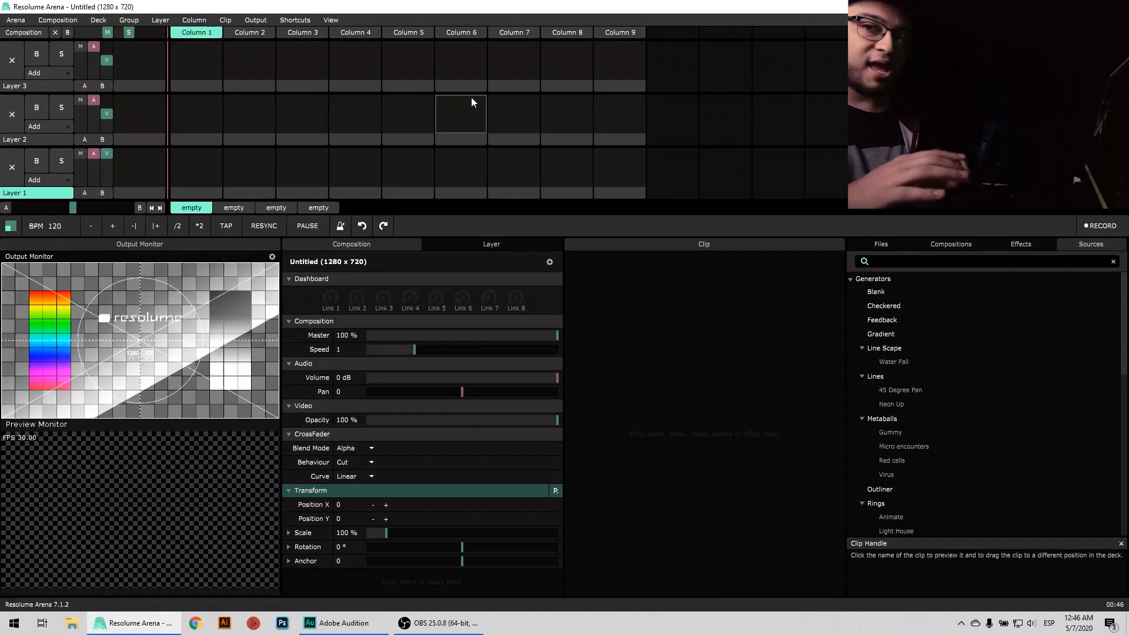
# Show the layer transition controls beside each layer
pyautogui.click(331, 20)
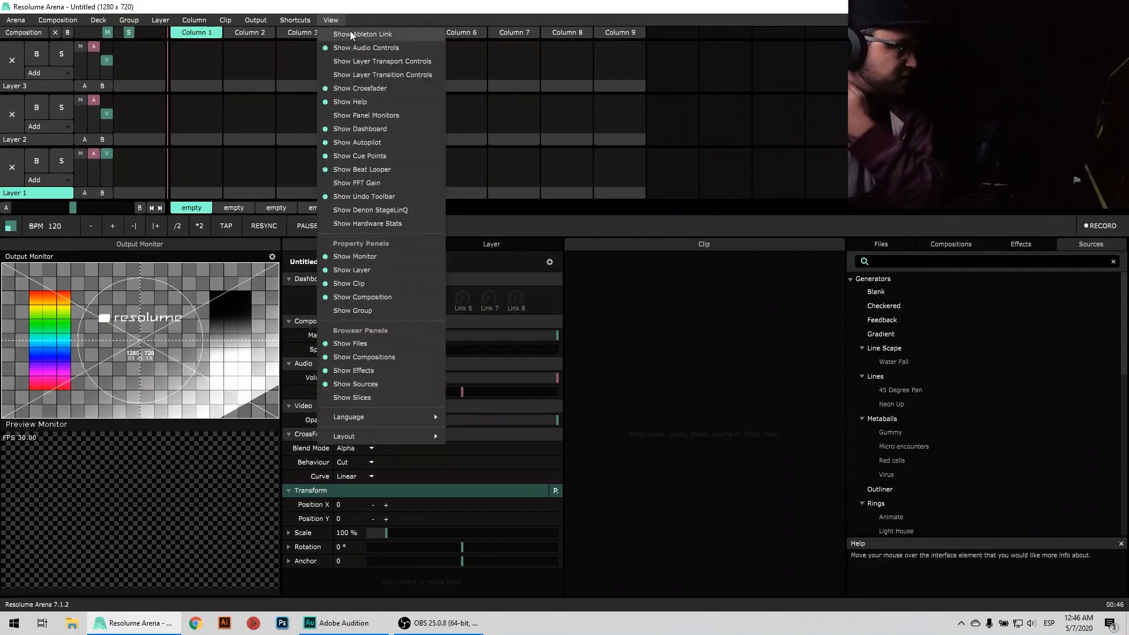
pyautogui.click(403, 76)
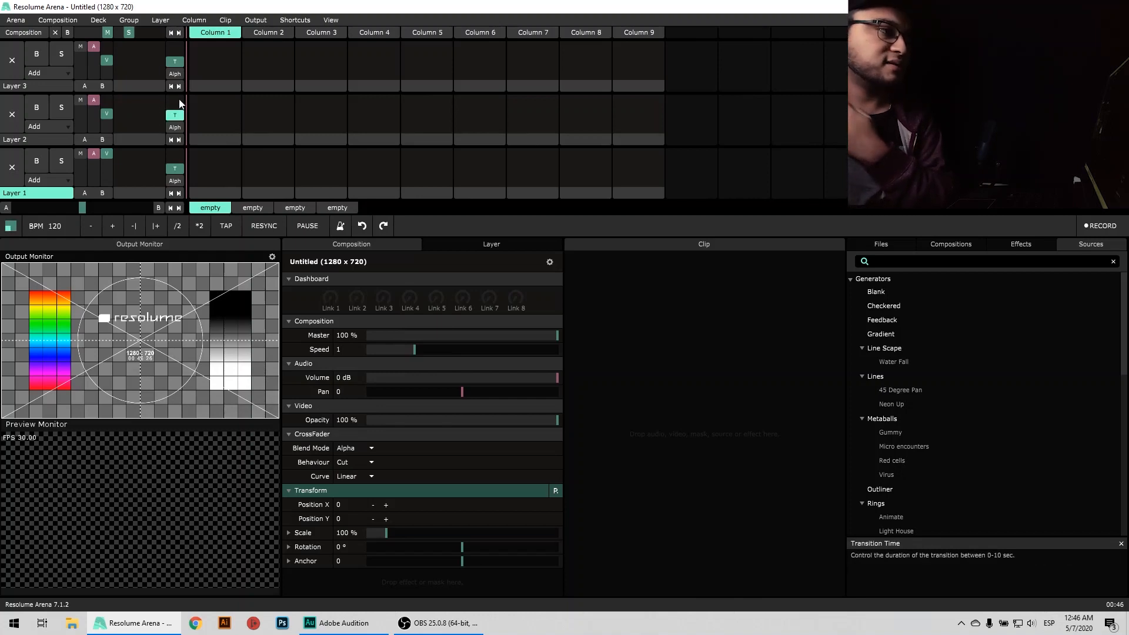
# Show the Group property panel, return to the Composition properties, and hide the Group panel again
pyautogui.click(330, 21)
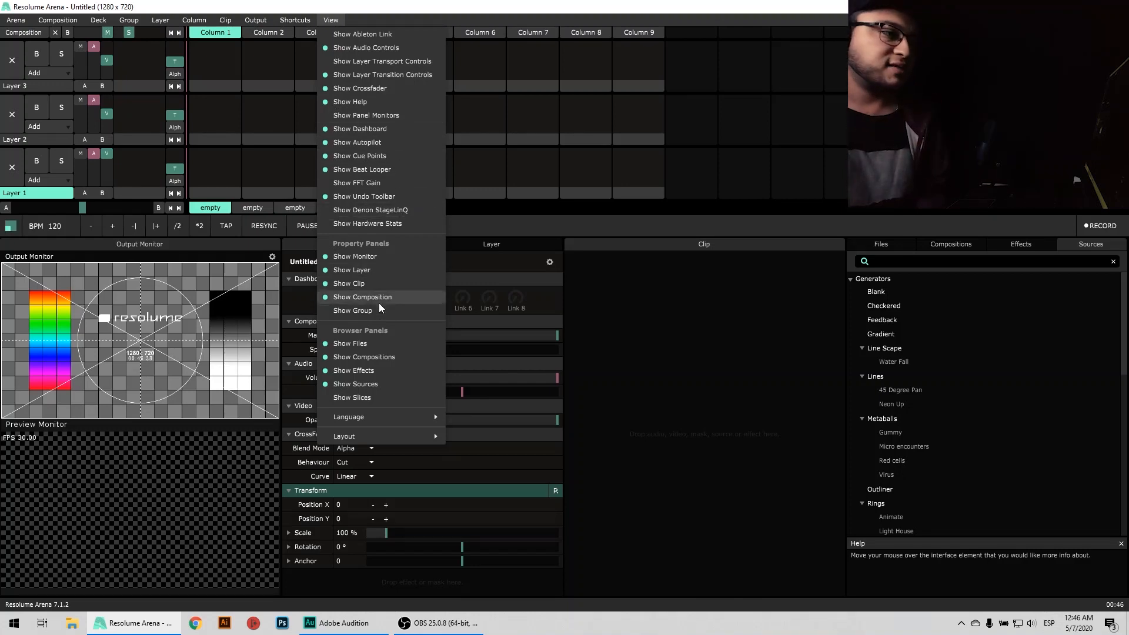
pyautogui.click(347, 311)
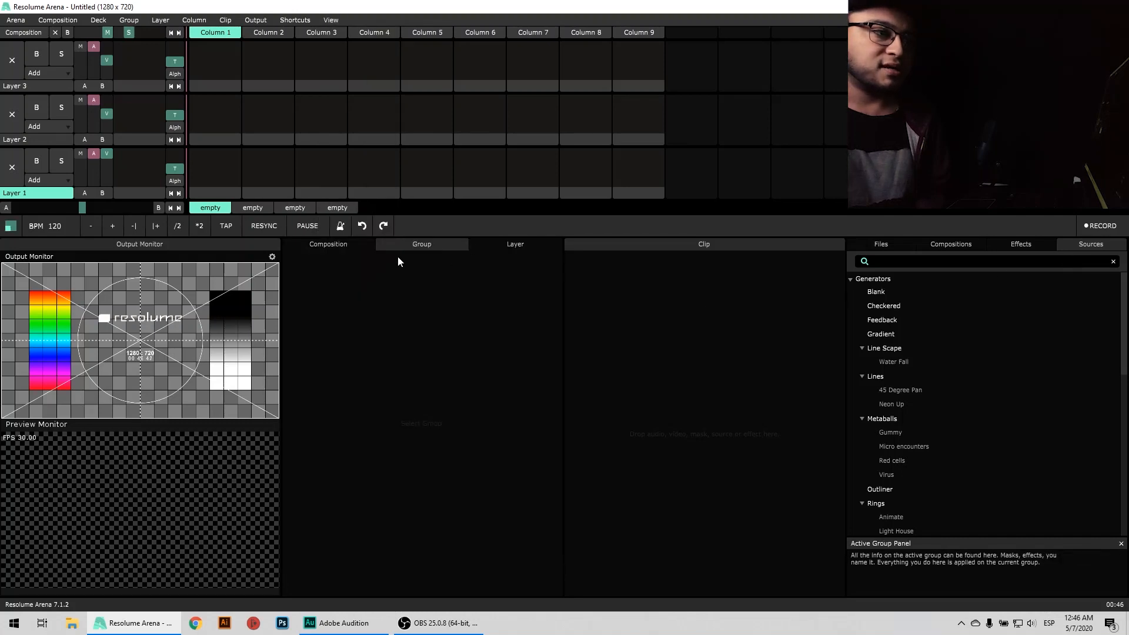
pyautogui.click(348, 245)
pyautogui.click(329, 20)
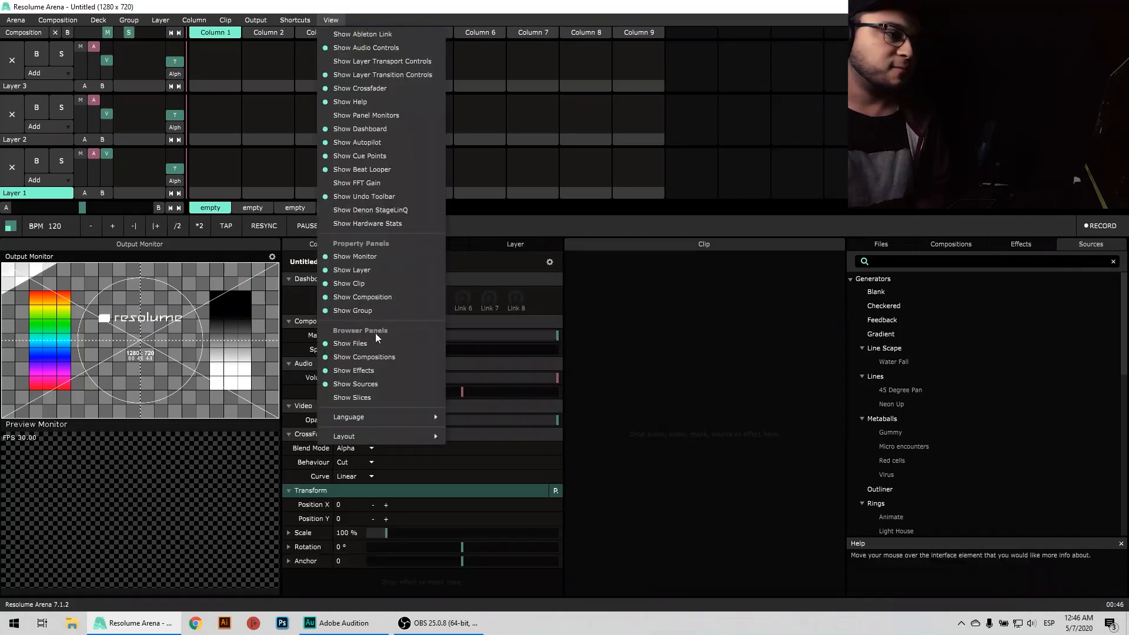
pyautogui.click(384, 311)
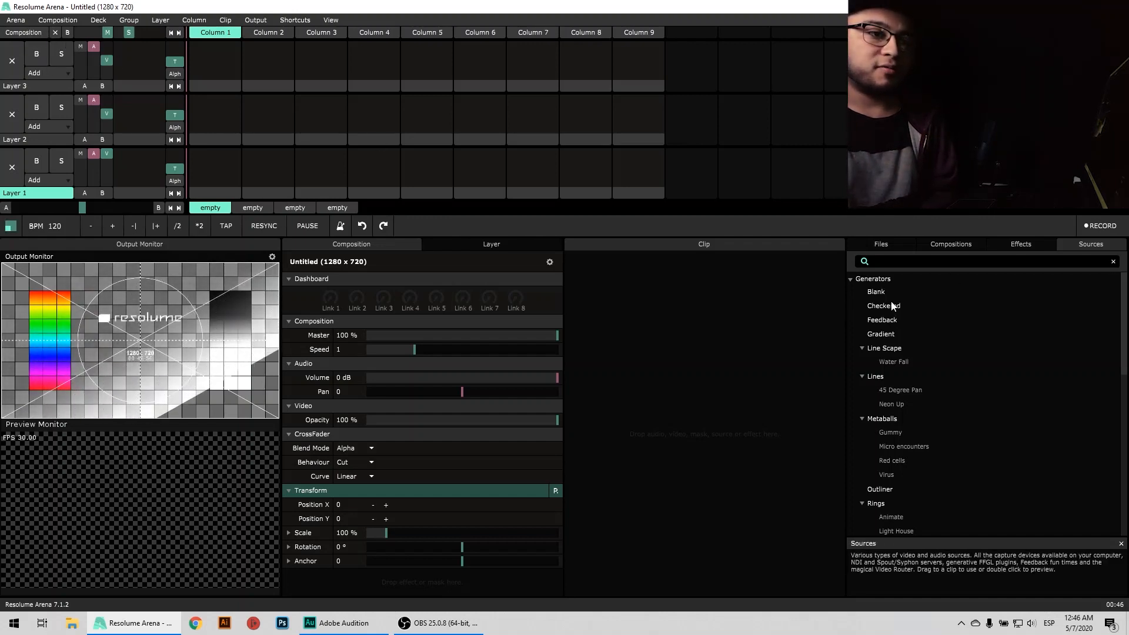
# Place the Checkered and Gradient generators in columns 1 and 2 of Layer 1, and turn off the test card
pyautogui.moveTo(893, 305); pyautogui.dragTo(217, 173)
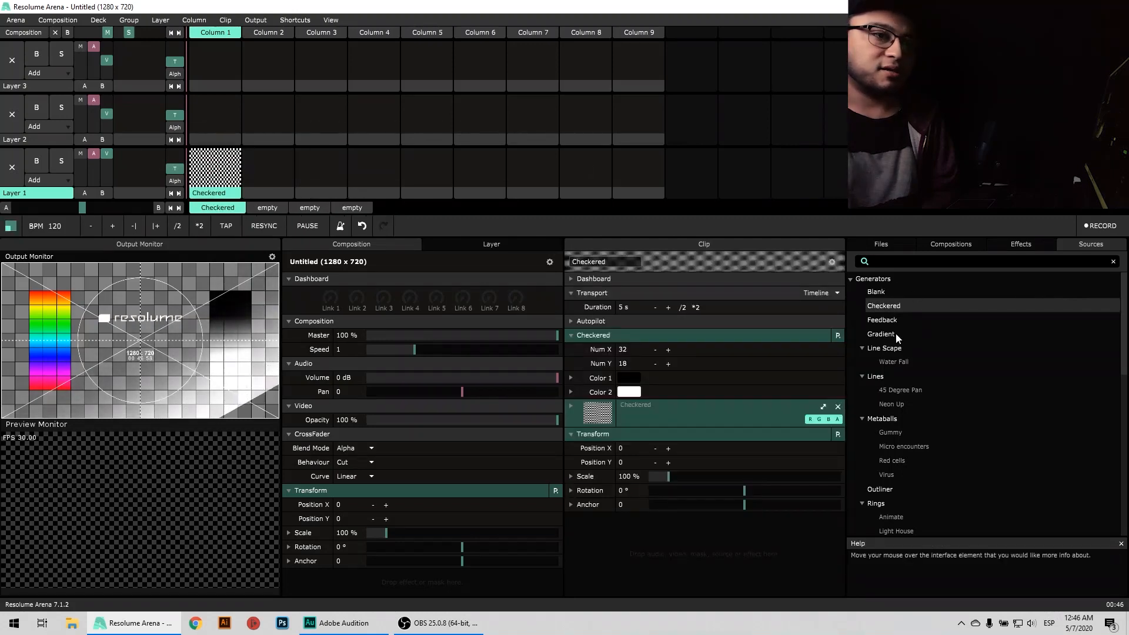
pyautogui.moveTo(894, 334); pyautogui.dragTo(271, 173)
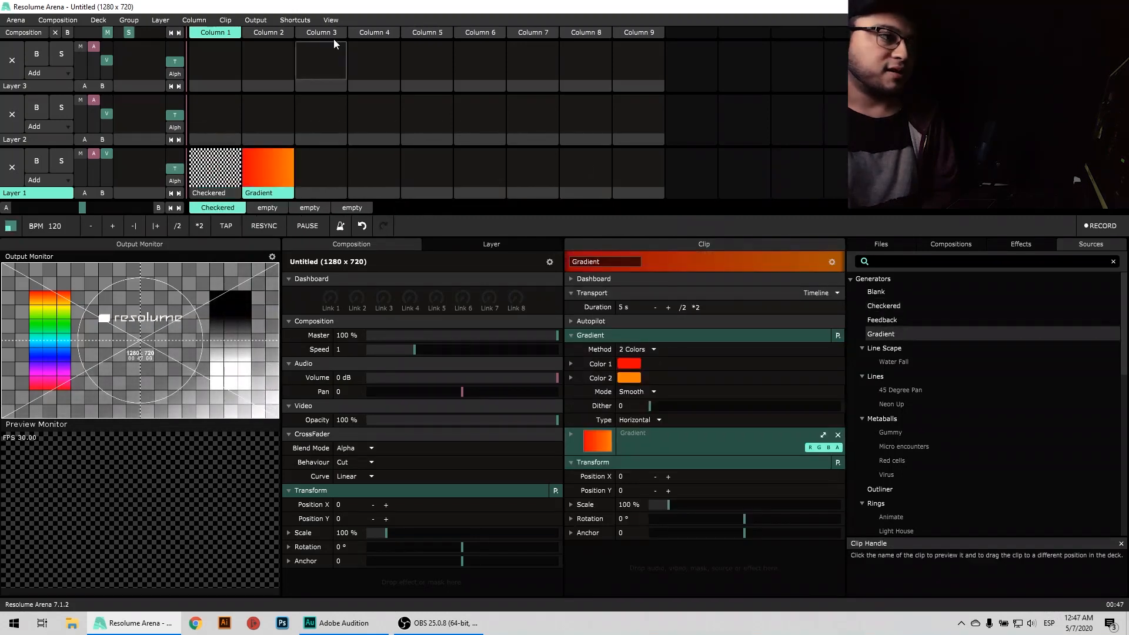
pyautogui.click(256, 20)
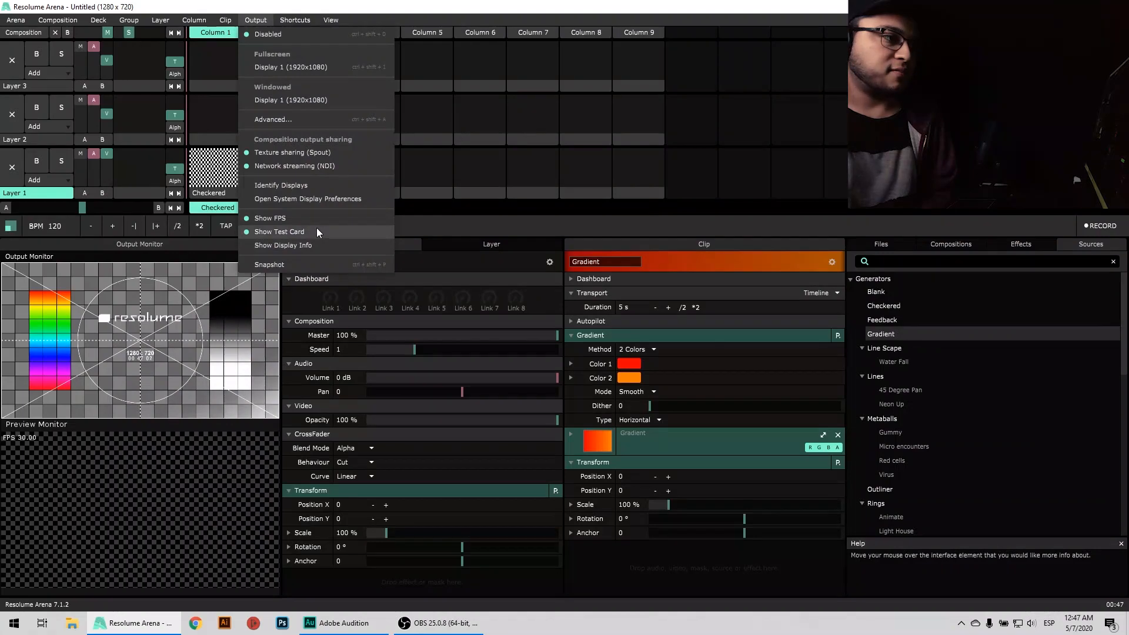
pyautogui.click(317, 232)
# Play the Checkered clip and the Gradient clip in turn on Layer 1, and clear the composition
pyautogui.click(219, 176)
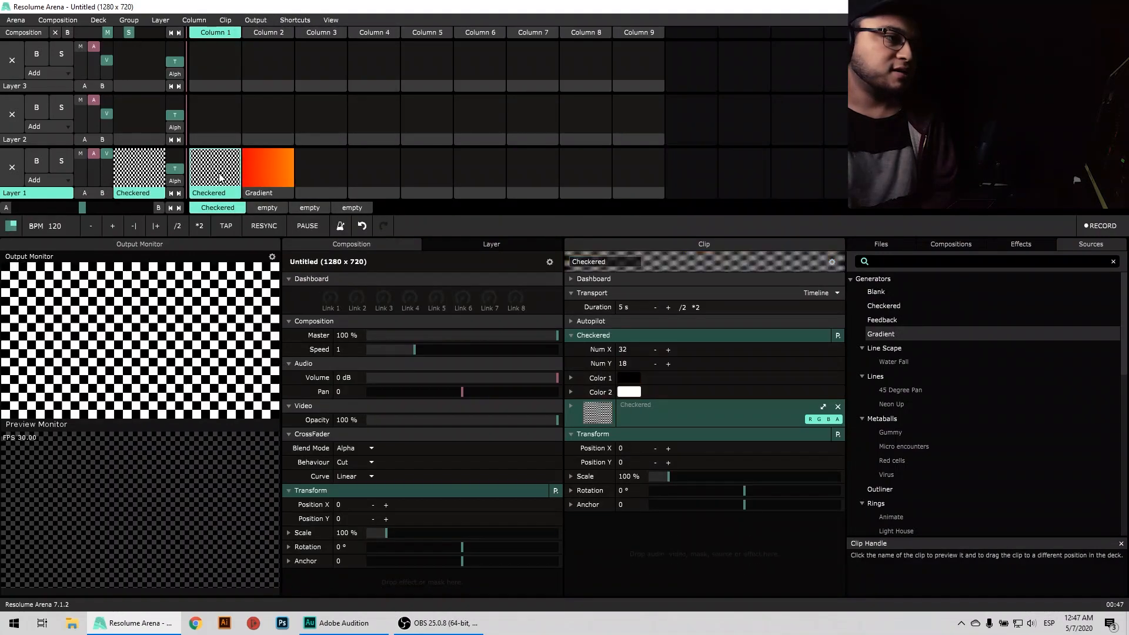
pyautogui.click(269, 175)
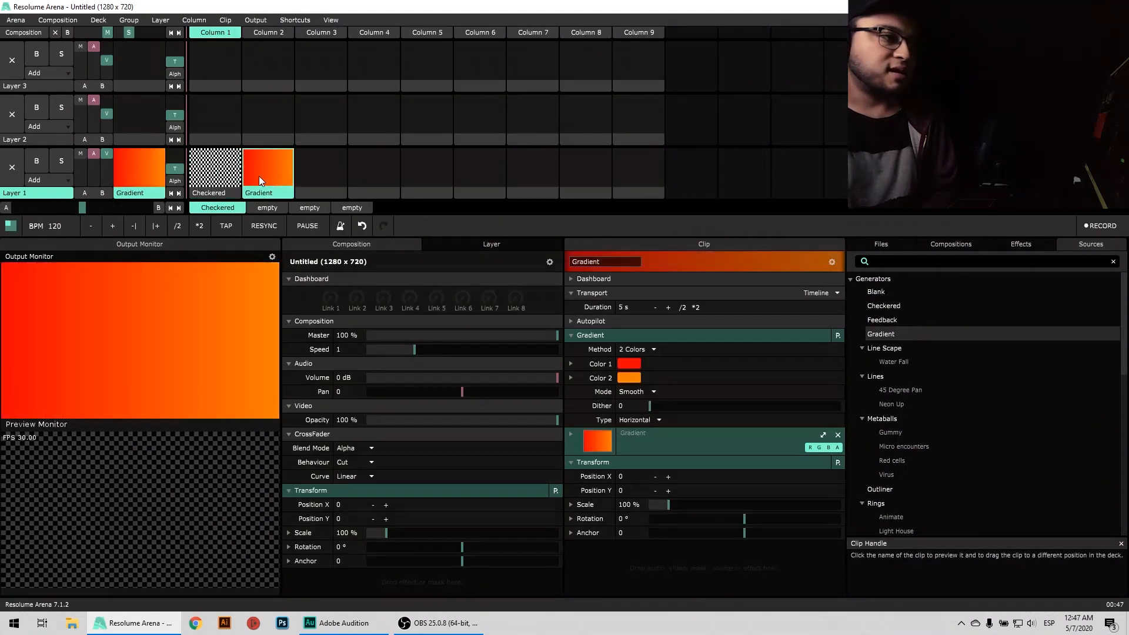
pyautogui.click(54, 32)
# Move the Gradient clip up to Layer 2, and play it together with Checkered, clearing the composition once and restarting both clips
pyautogui.moveTo(261, 193); pyautogui.dragTo(269, 118)
pyautogui.click(273, 106)
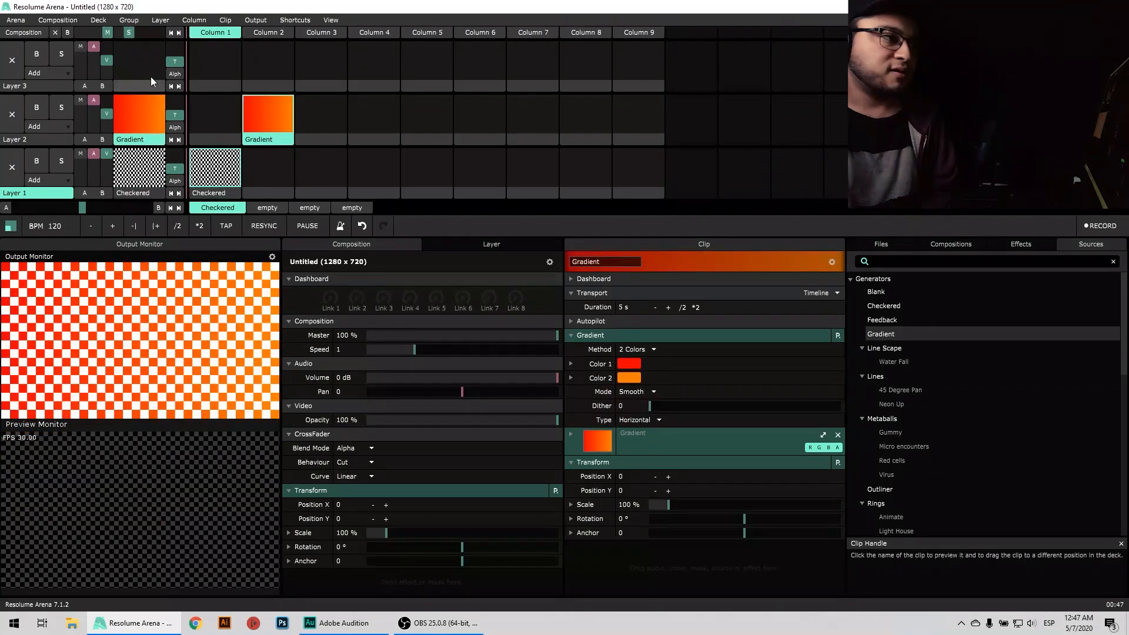
pyautogui.click(54, 32)
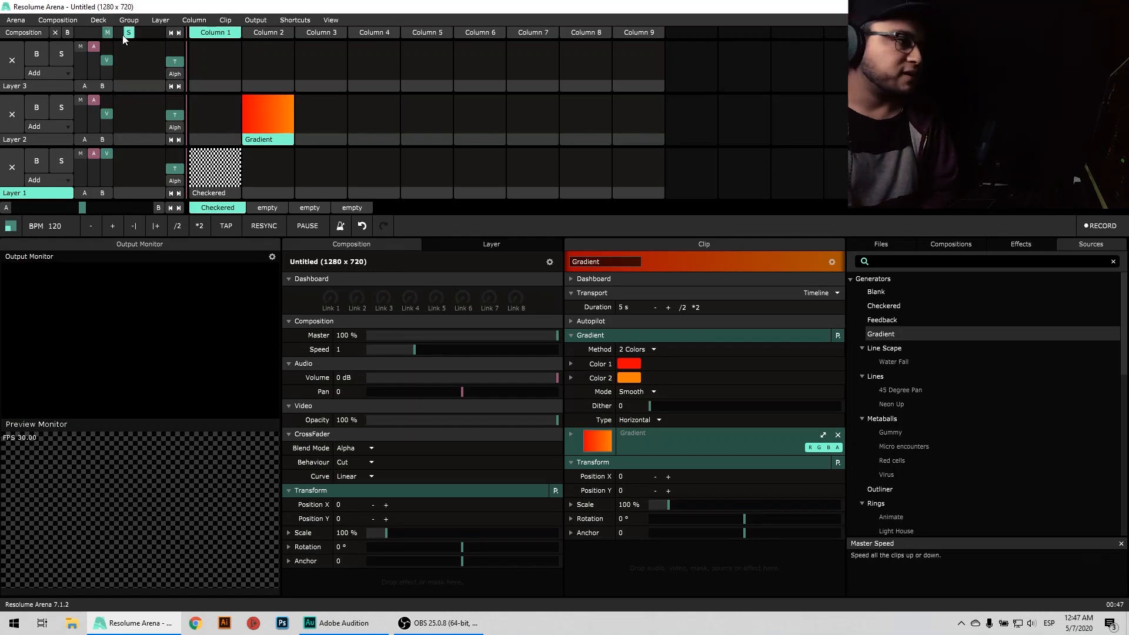
pyautogui.click(261, 101)
pyautogui.click(215, 168)
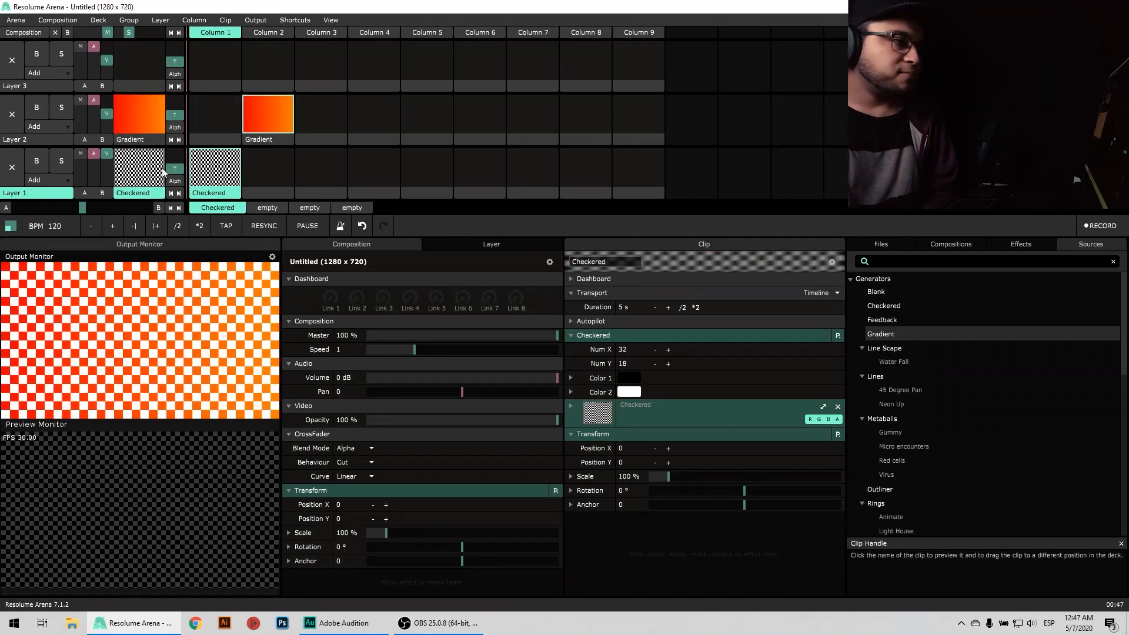
# Try the composition's master level and set its speed to 1.93, retriggering the Gradient and Checkered clips
pyautogui.moveTo(107, 34)
pyautogui.mouseDown()
pyautogui.moveTo(91, 44)
pyautogui.moveTo(137, 47)
pyautogui.moveTo(73, 47)
pyautogui.moveTo(121, 39)
pyautogui.mouseUp()
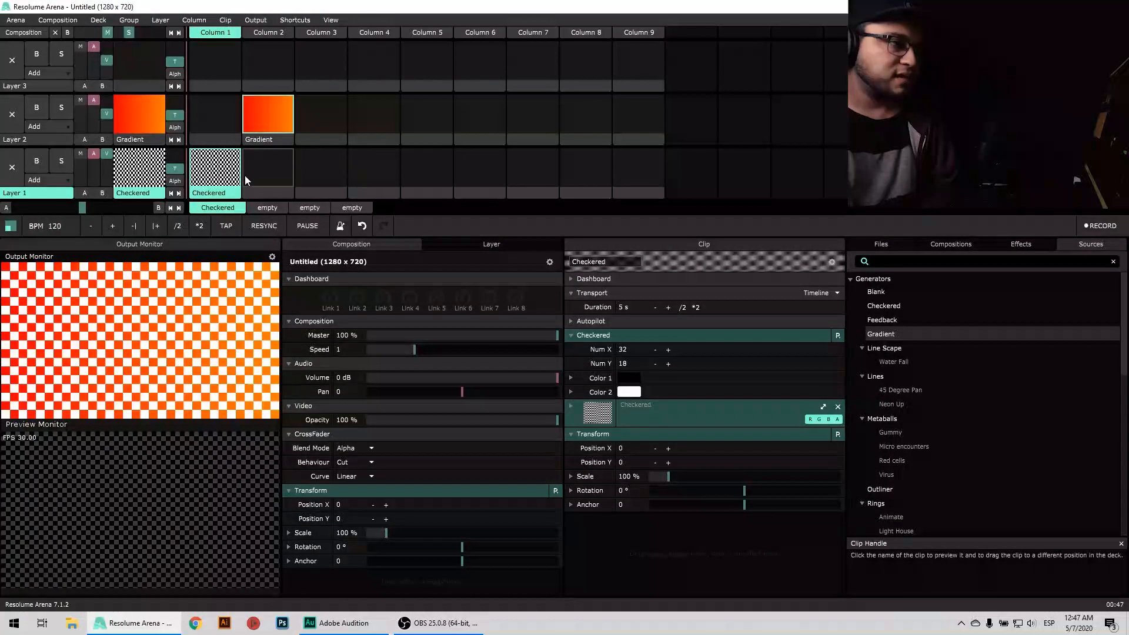
pyautogui.click(269, 124)
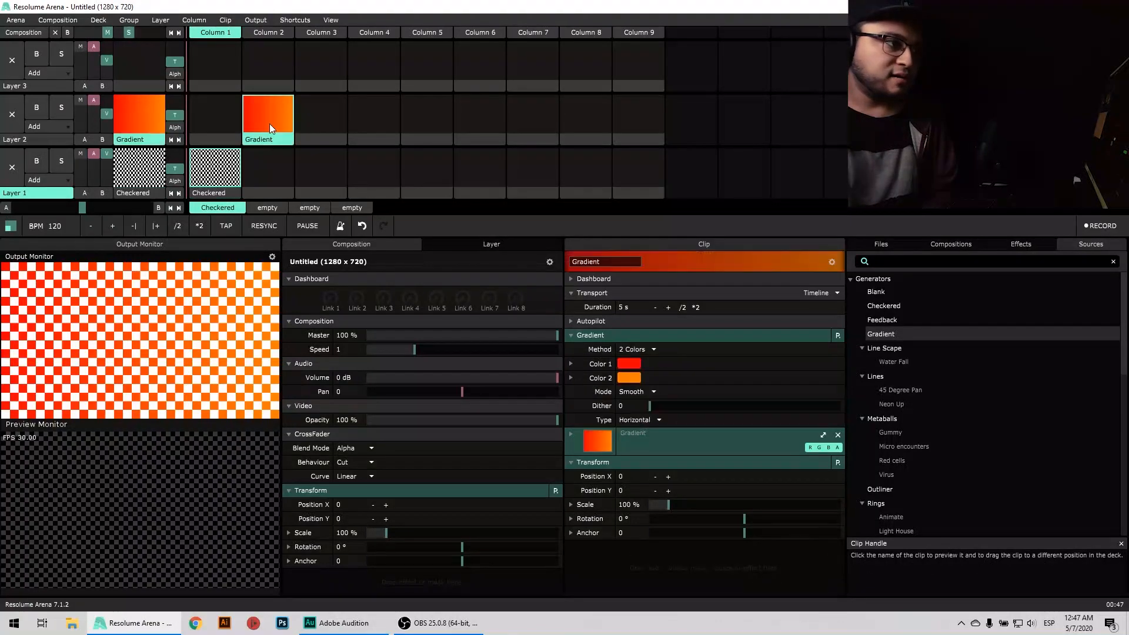
pyautogui.click(225, 169)
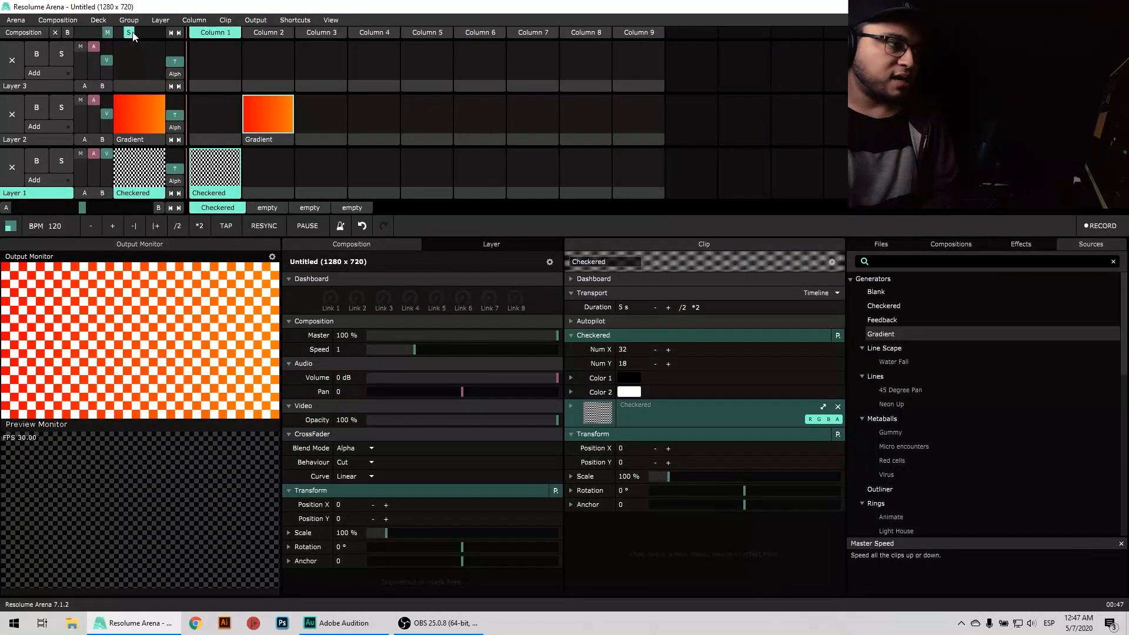
pyautogui.moveTo(130, 35); pyautogui.dragTo(127, 37)
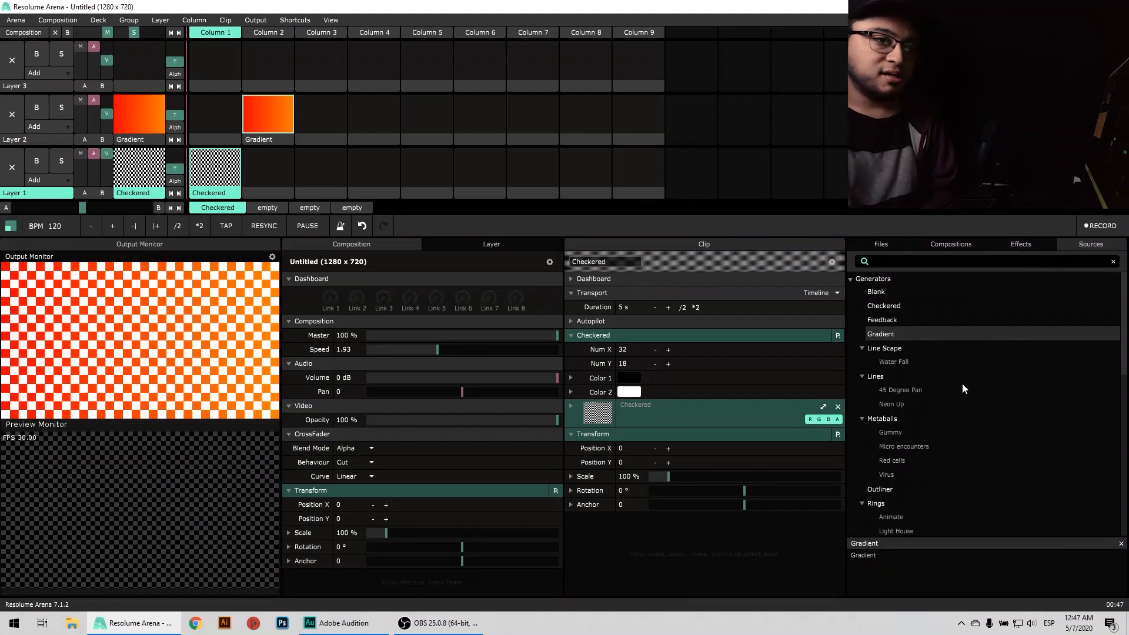
# Browse the sources and files, add the 0001-0060 video to column 3 of Layer 1, and play it
pyautogui.scroll(-5, 934, 388)
pyautogui.scroll(5, 936, 388)
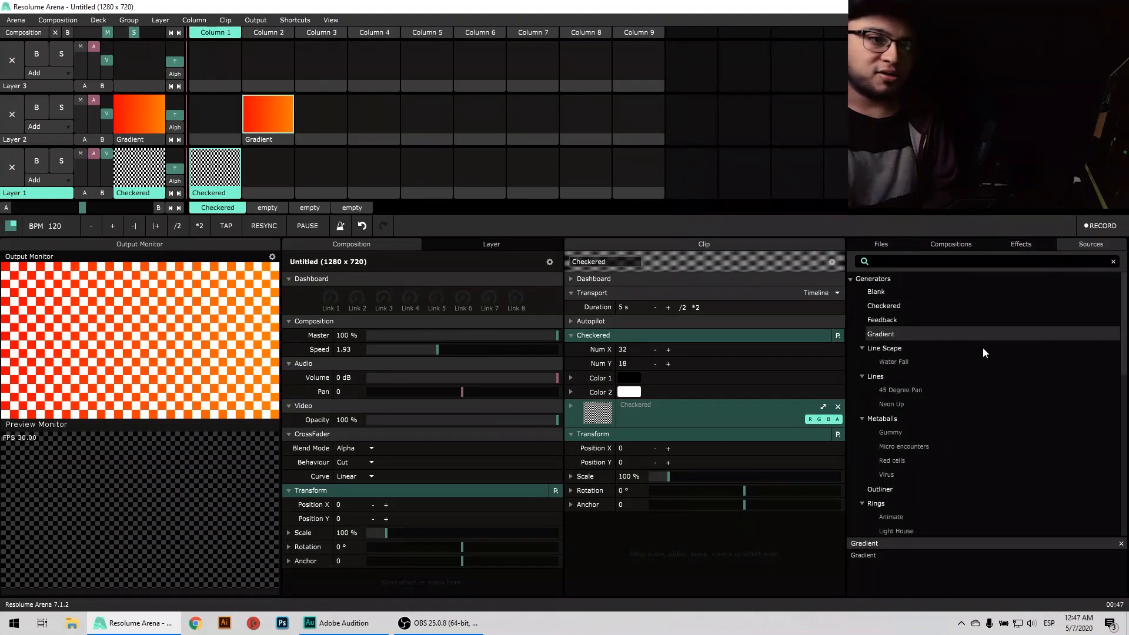
pyautogui.click(882, 244)
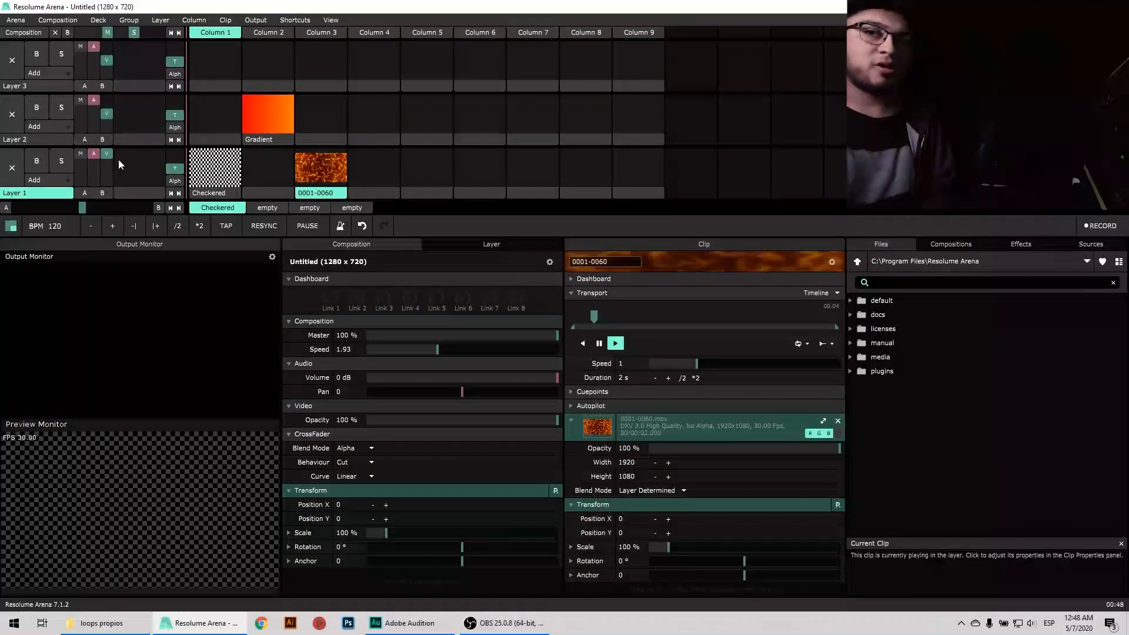
pyautogui.click(318, 167)
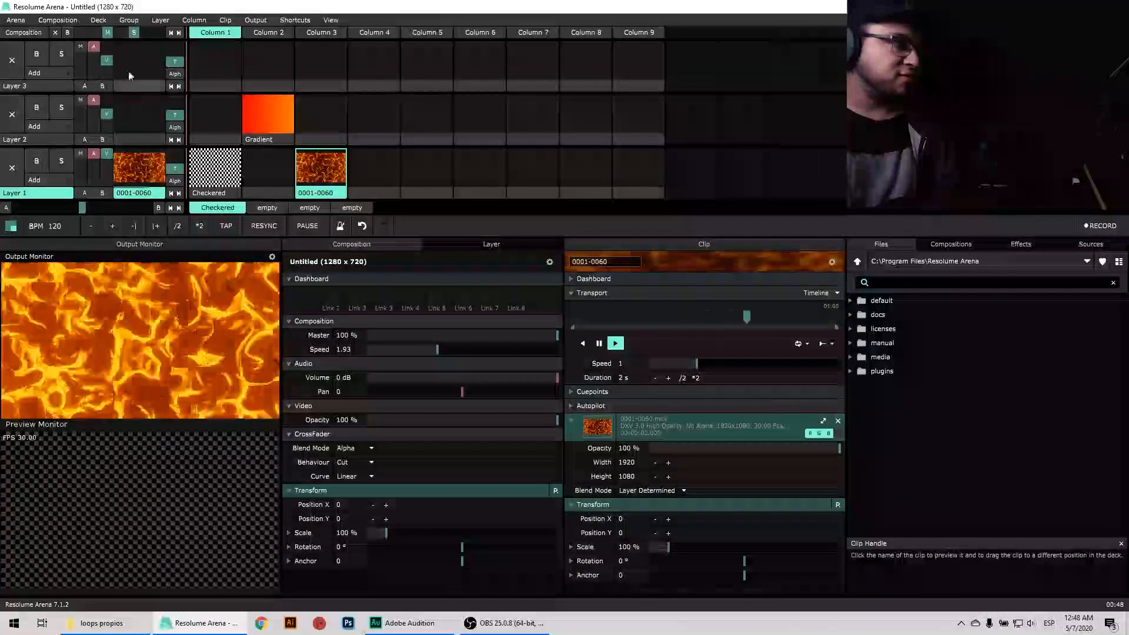
# Raise the composition's master speed to 10, and return it to 1
pyautogui.moveTo(134, 32); pyautogui.dragTo(220, 40)
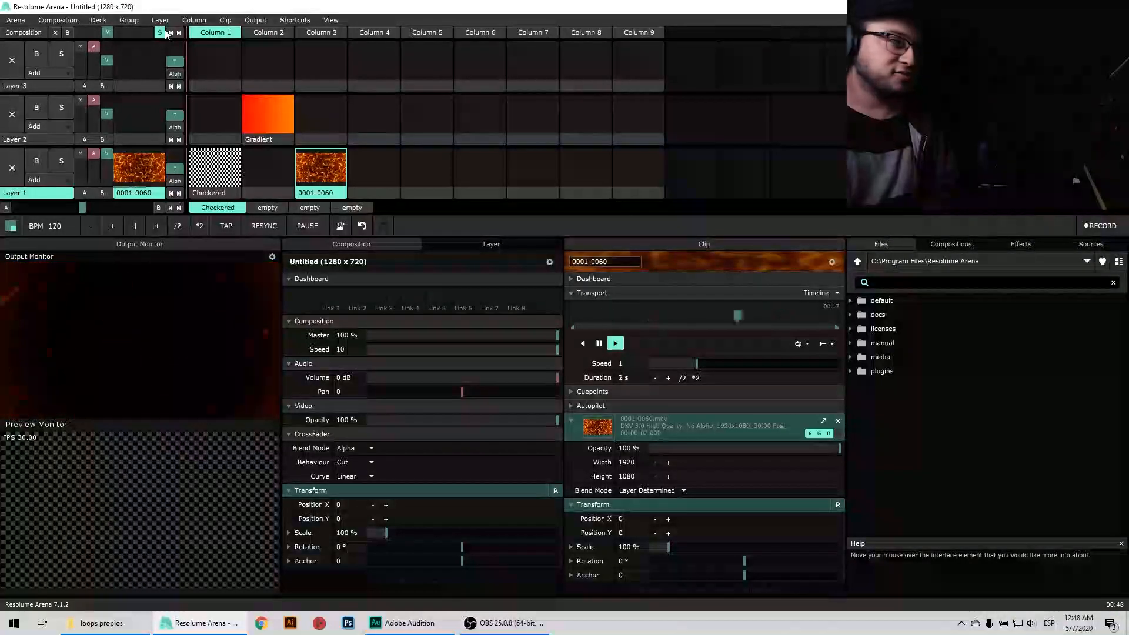
pyautogui.moveTo(160, 33); pyautogui.dragTo(135, 39)
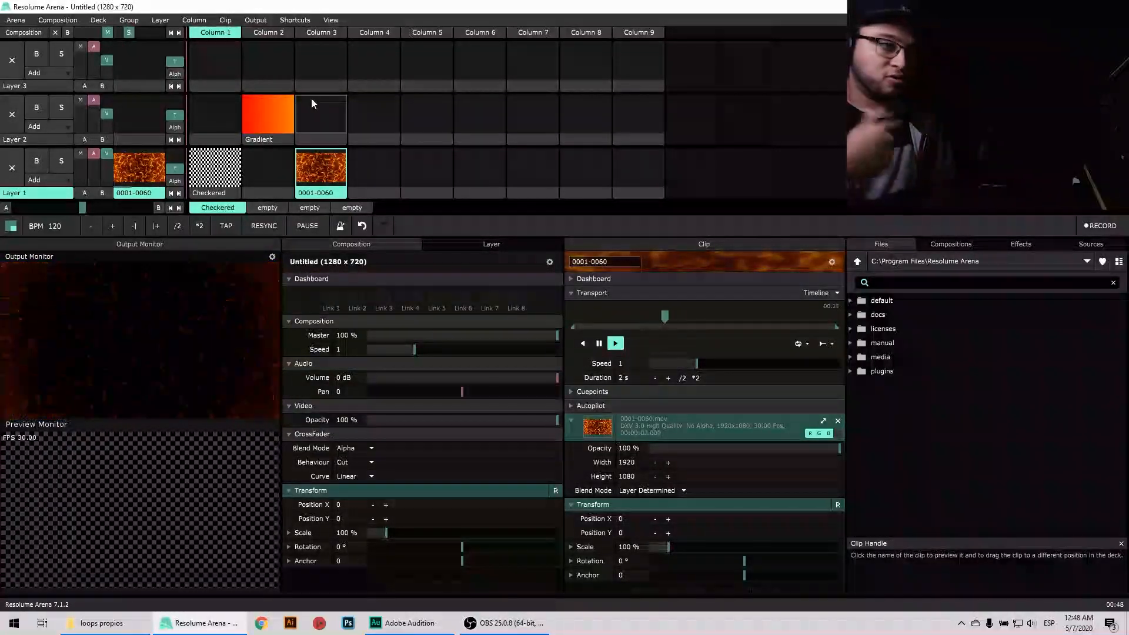
# Pause the 0001-0060 clip, try a clip height of 526, and reset the height to 1080
pyautogui.click(599, 344)
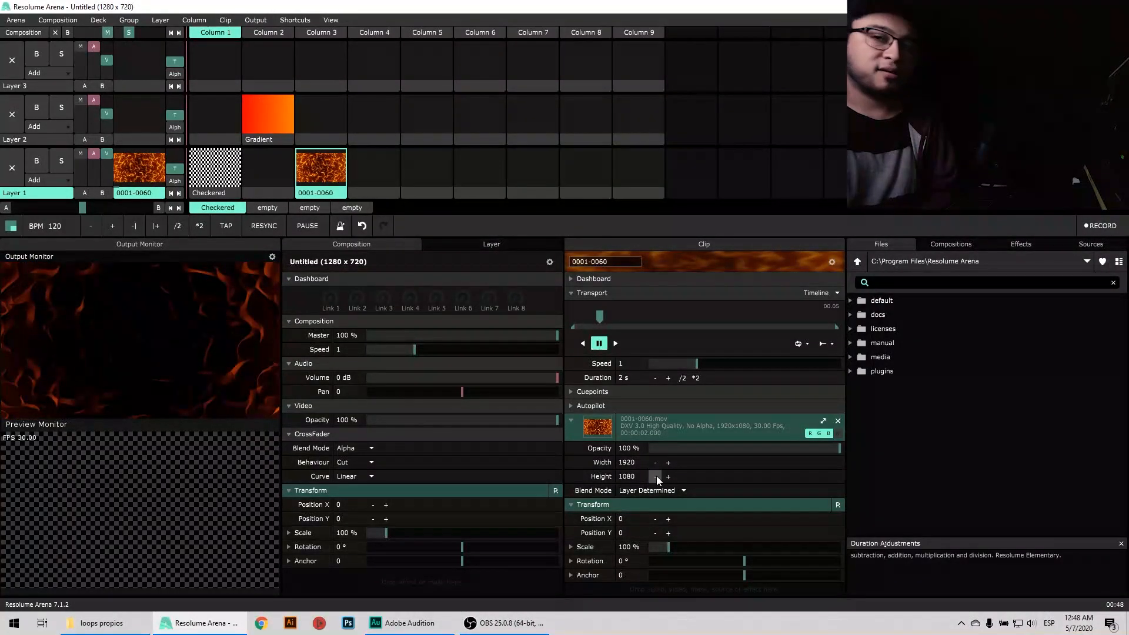
pyautogui.moveTo(608, 495); pyautogui.dragTo(248, 453)
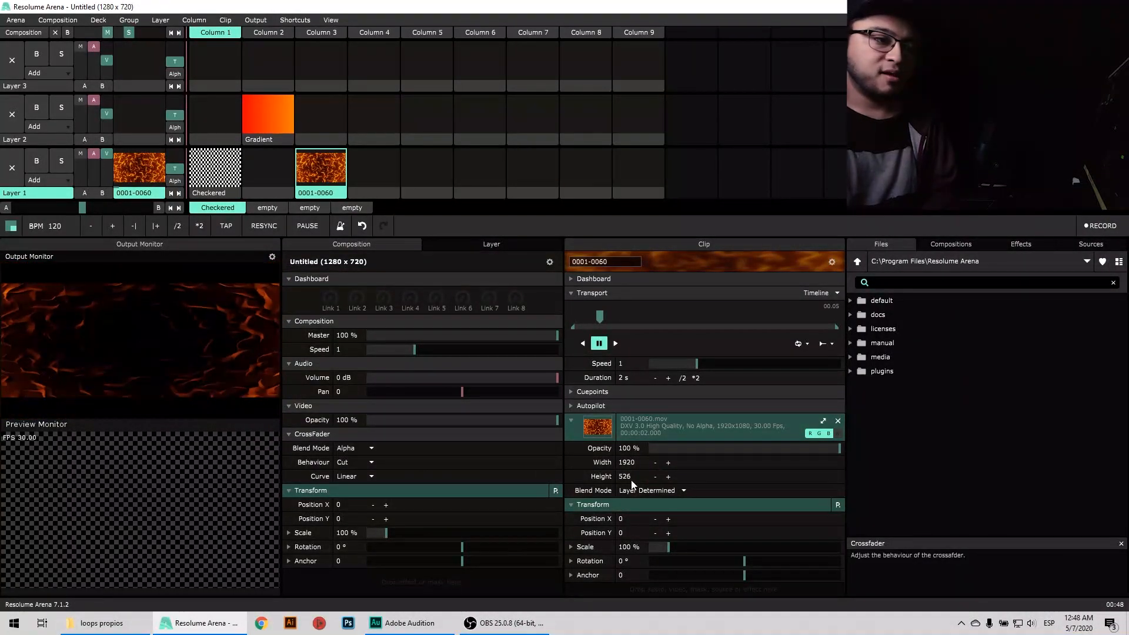
pyautogui.rightClick(652, 479)
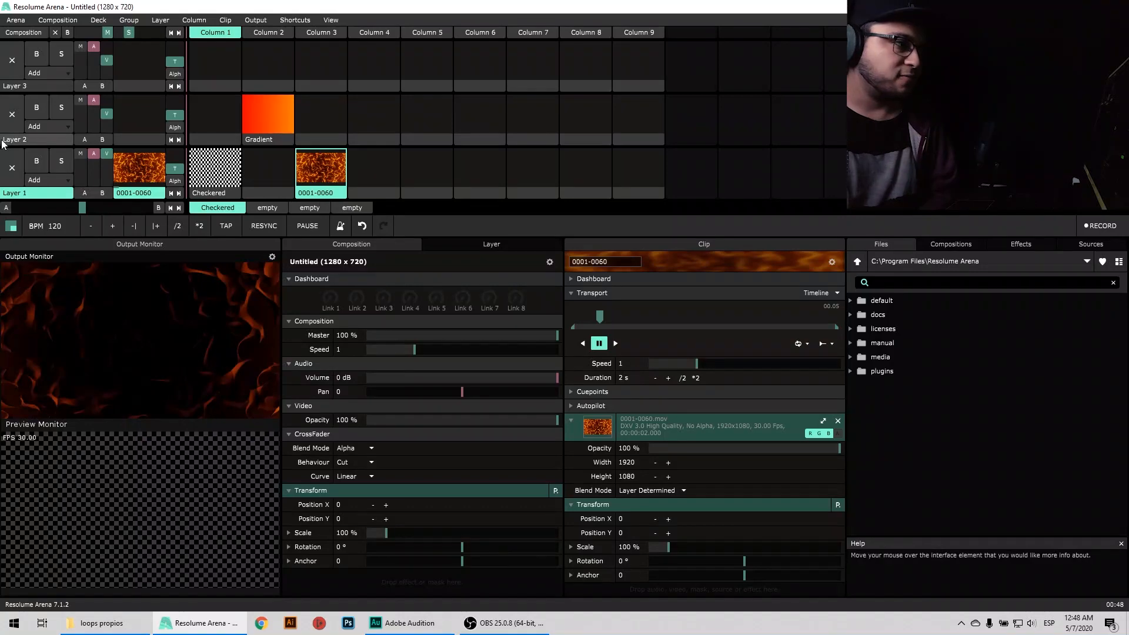
# Clear Layer 1, and play the Checkered and Gradient clips together
pyautogui.click(12, 167)
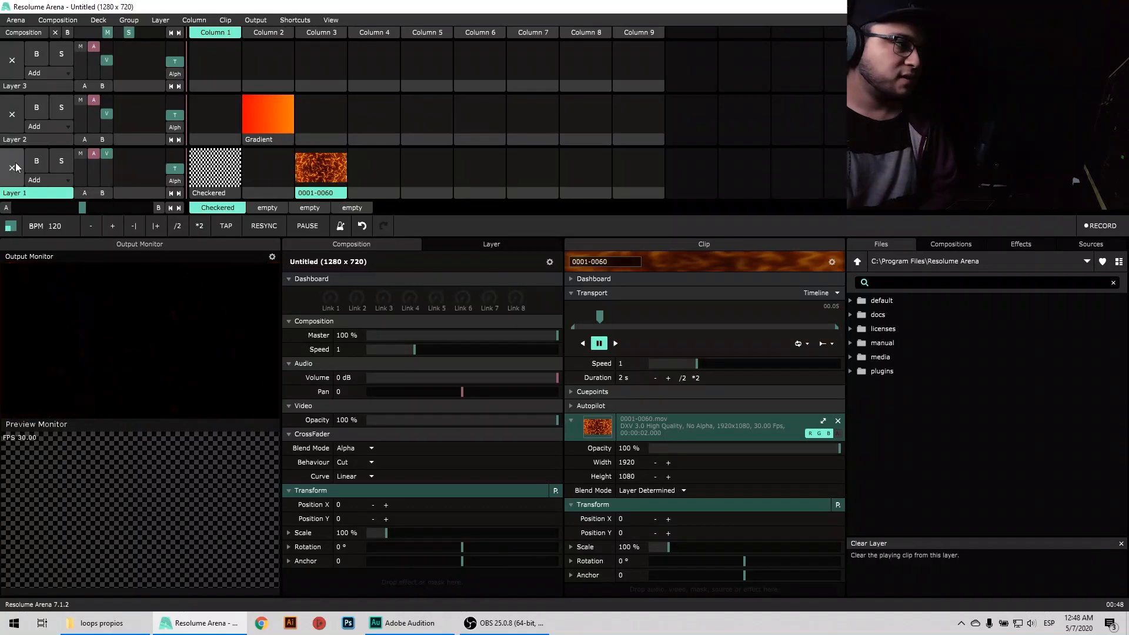
pyautogui.click(215, 168)
pyautogui.click(268, 114)
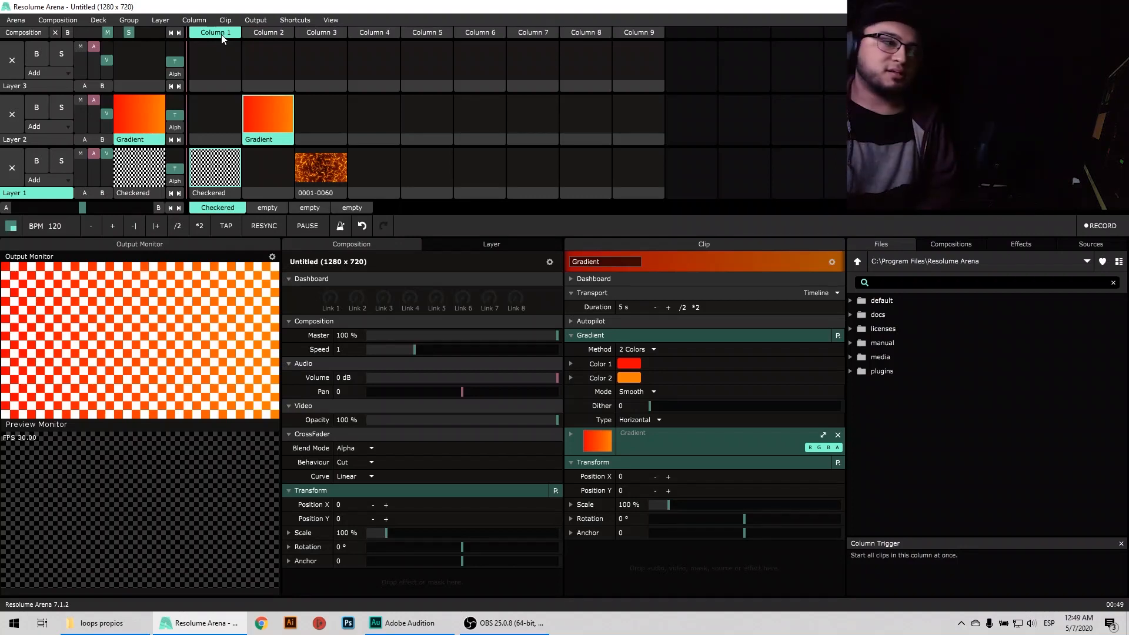
# Move Gradient to Column 1 of Layer 2 and 0001-0060 to Column 2 of Layer 1, triggering Column 1 in between
pyautogui.moveTo(265, 139); pyautogui.dragTo(218, 136)
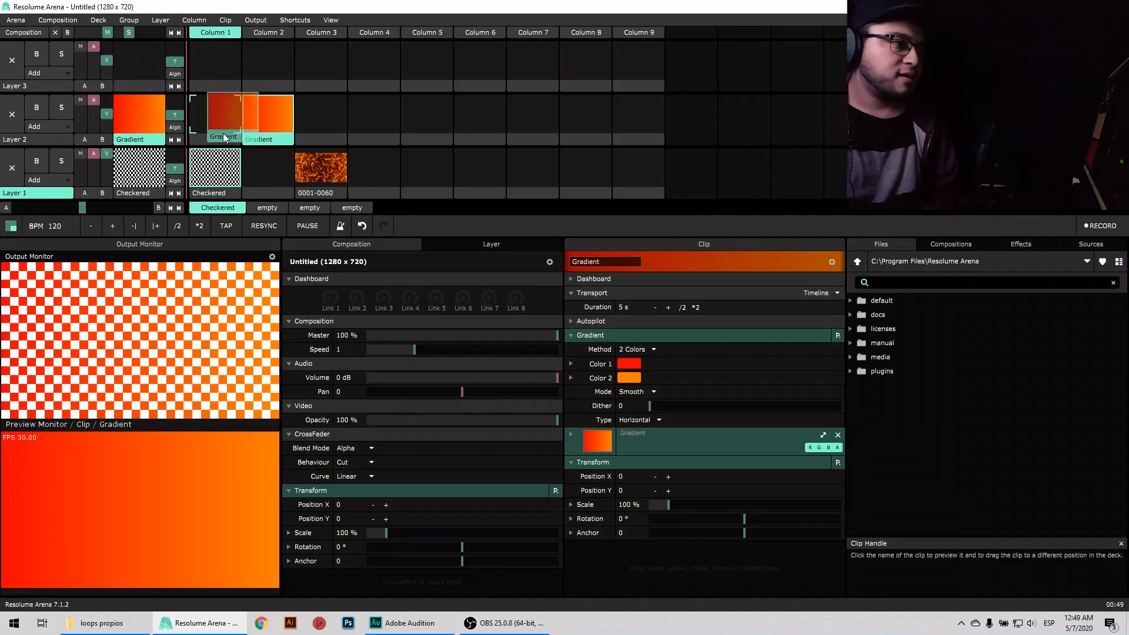
pyautogui.click(218, 32)
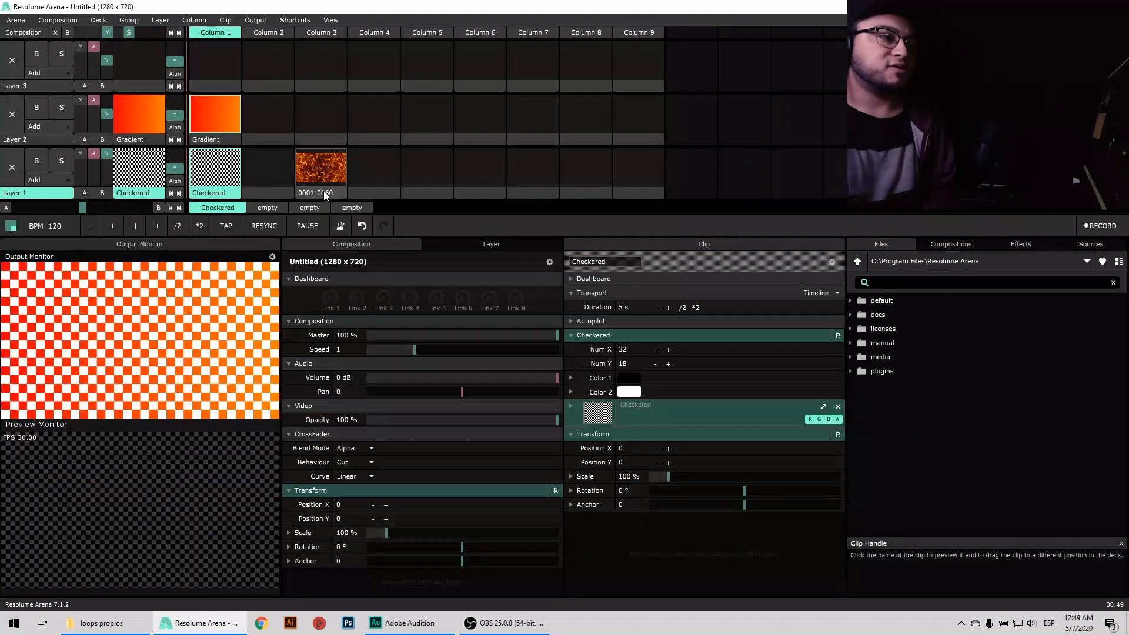
pyautogui.moveTo(323, 190); pyautogui.dragTo(262, 161)
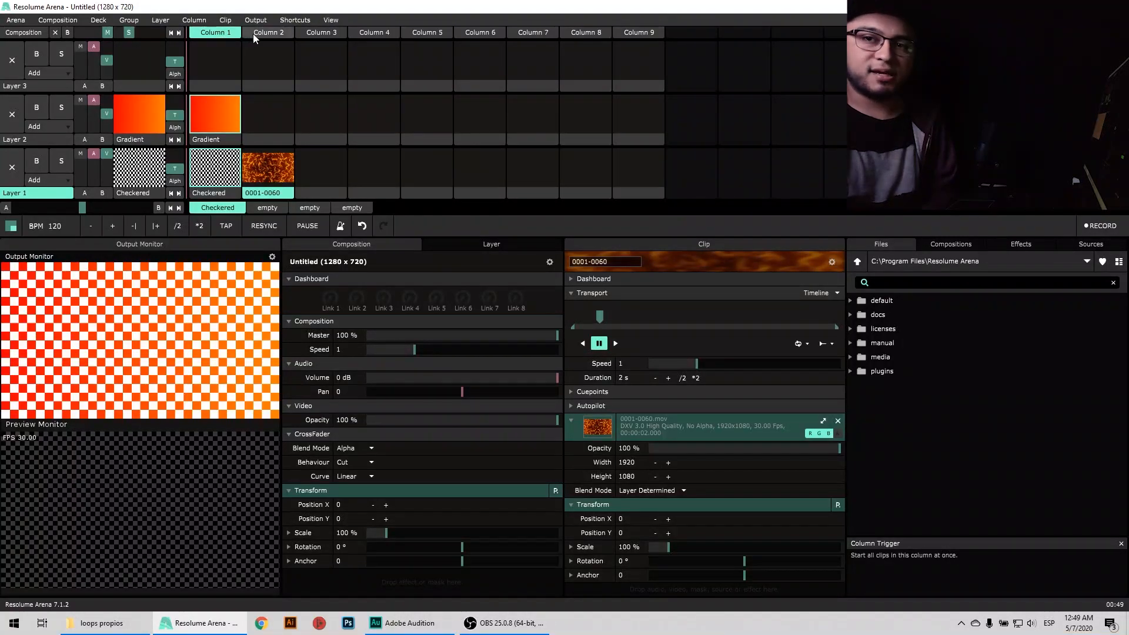
# Step forward through the columns to Column 2, and play its paused 0001-0060 clip forwards
pyautogui.click(179, 33)
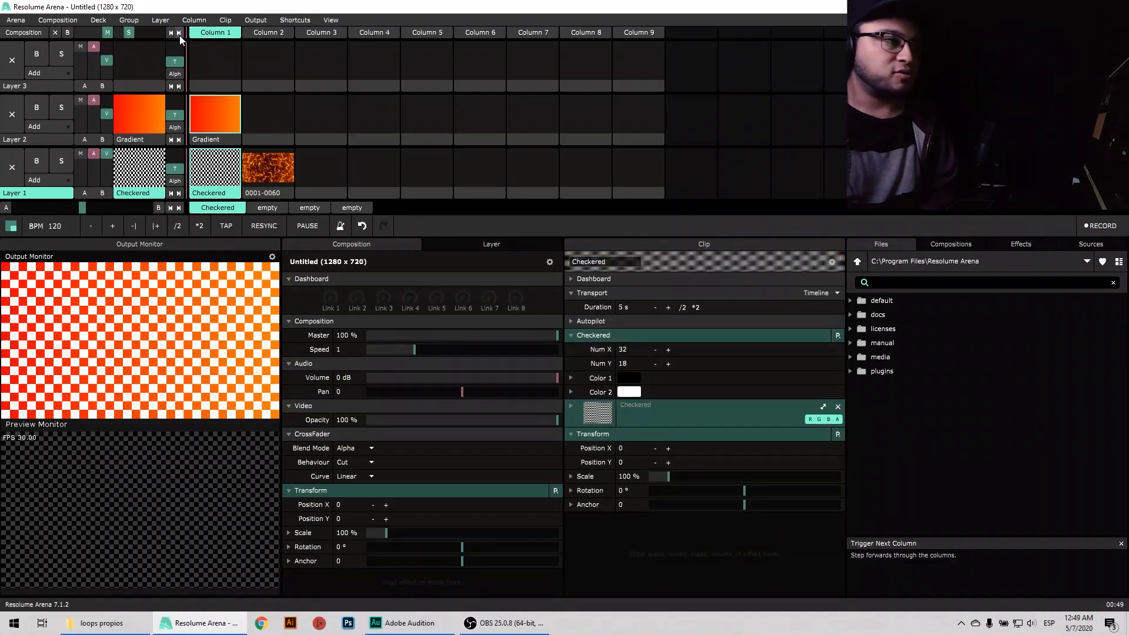
pyautogui.click(179, 34)
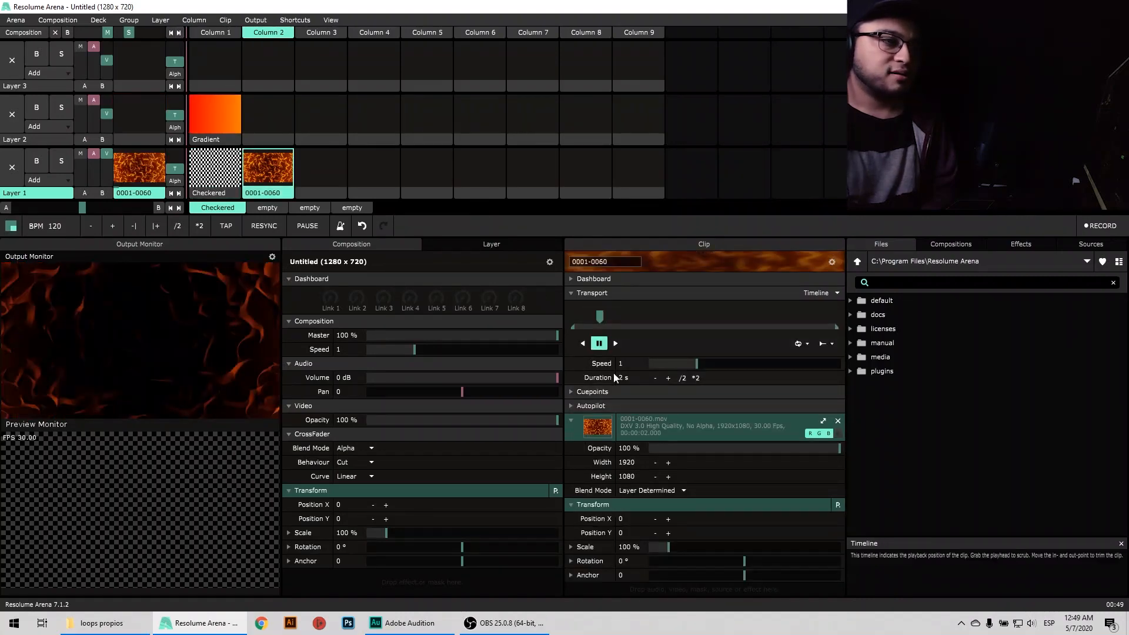
pyautogui.click(616, 343)
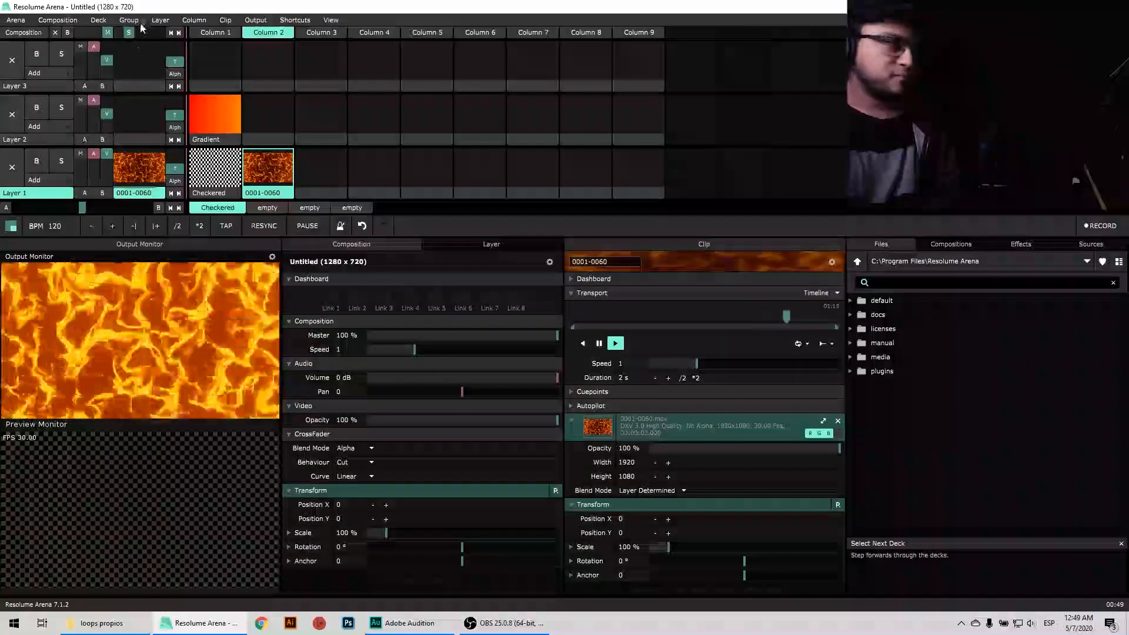
# Step back and forth between Columns 1 and 2, and trigger individual columns up to Column 4 before returning to Column 1
pyautogui.click(174, 34)
pyautogui.click(174, 34)
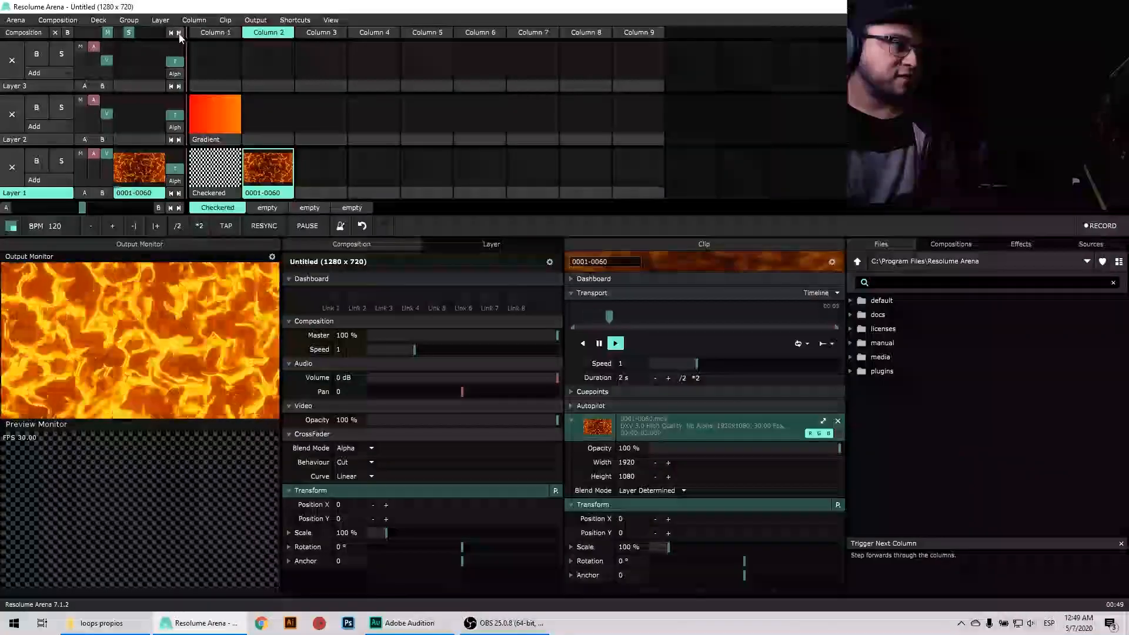
pyautogui.click(174, 34)
pyautogui.click(175, 34)
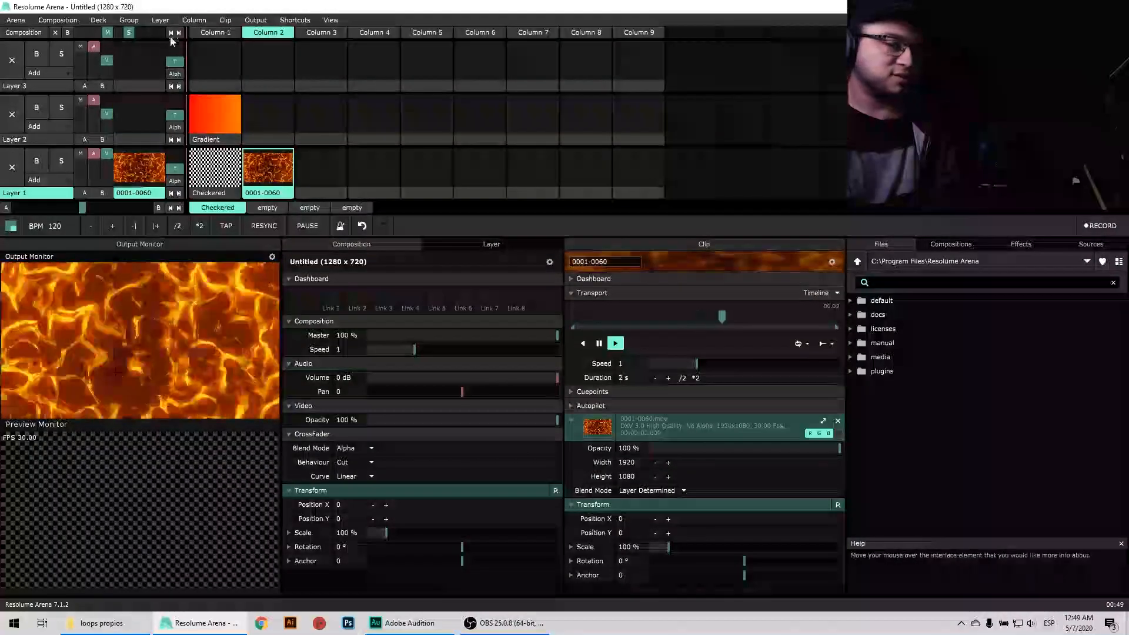
pyautogui.click(207, 34)
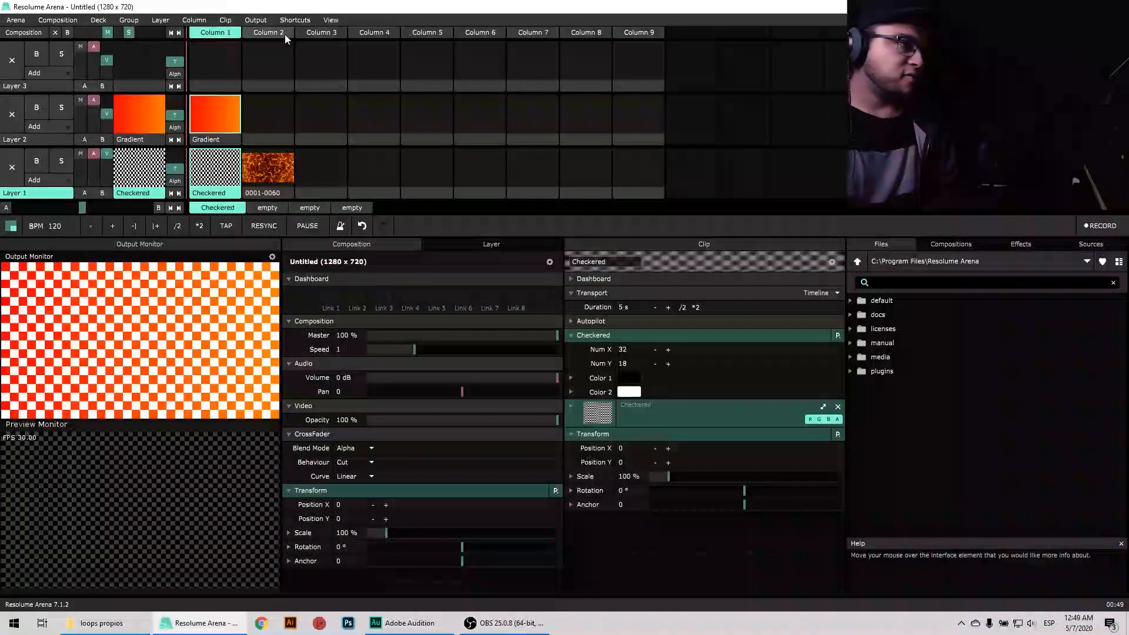
pyautogui.click(270, 34)
pyautogui.click(219, 35)
pyautogui.click(274, 34)
pyautogui.click(321, 34)
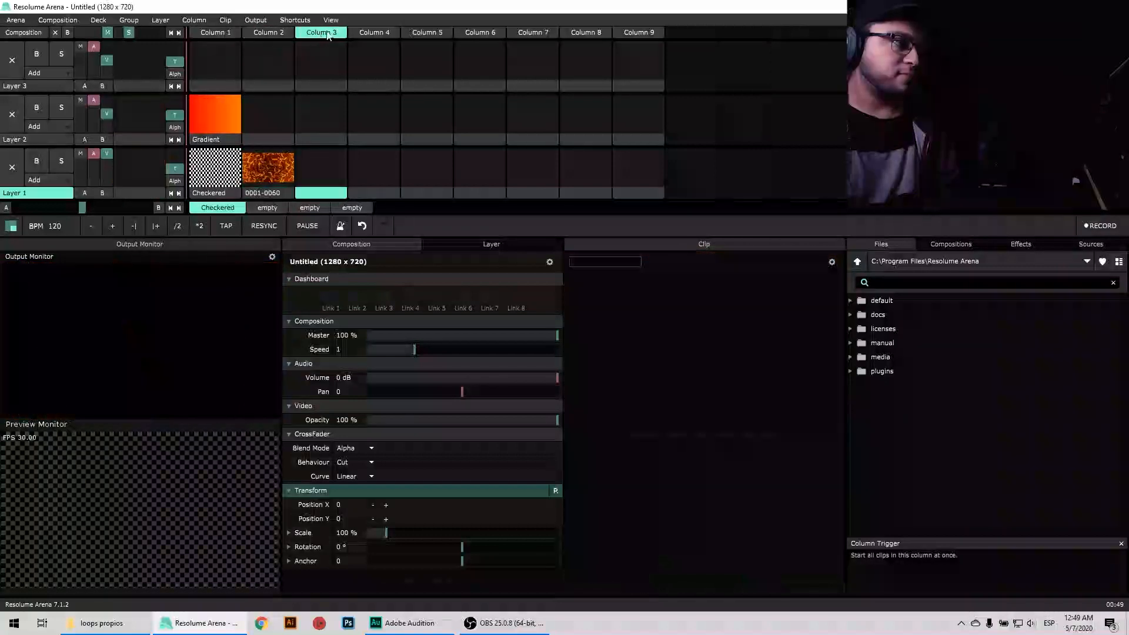
pyautogui.click(366, 35)
pyautogui.click(215, 33)
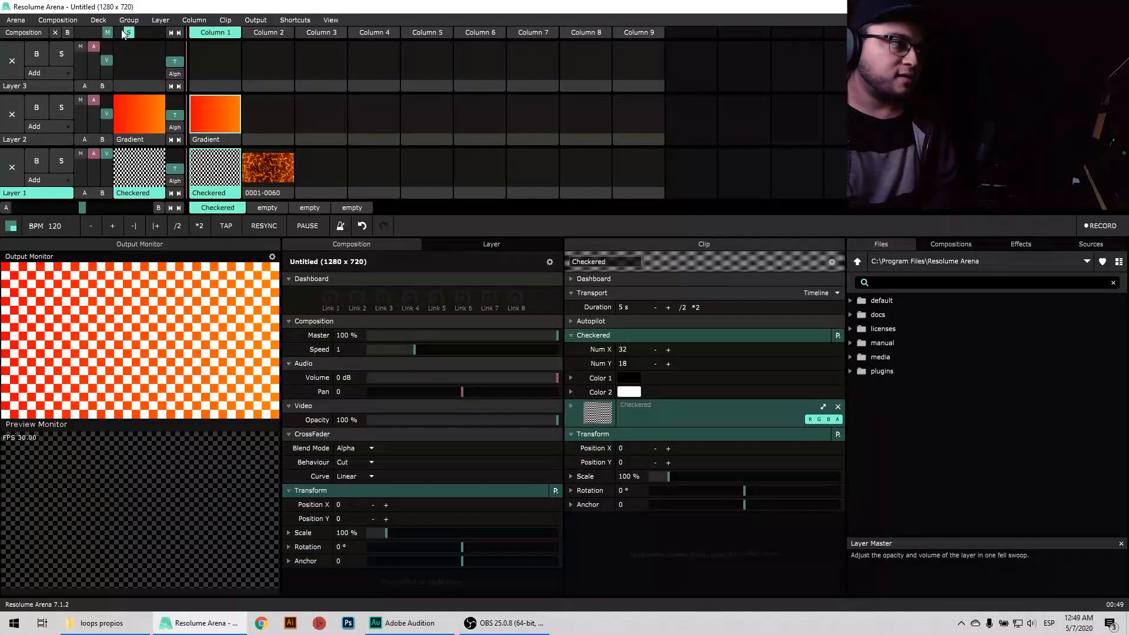
# Clear Layer 2 and replay its Gradient clip, and bypass the layer
pyautogui.click(8, 118)
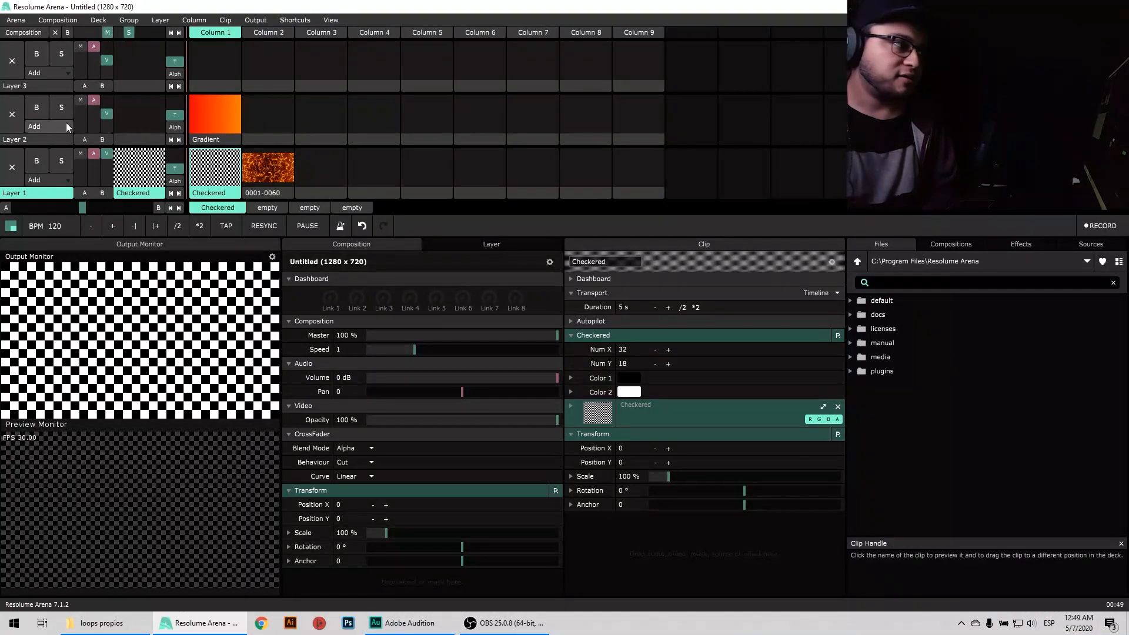
pyautogui.click(221, 112)
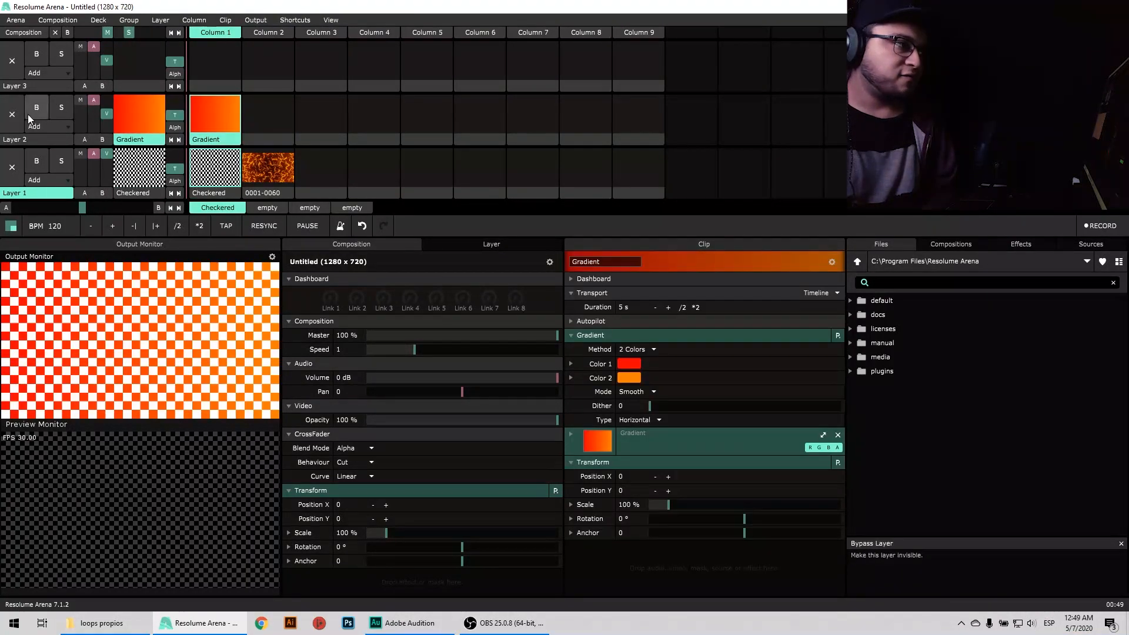
pyautogui.click(34, 113)
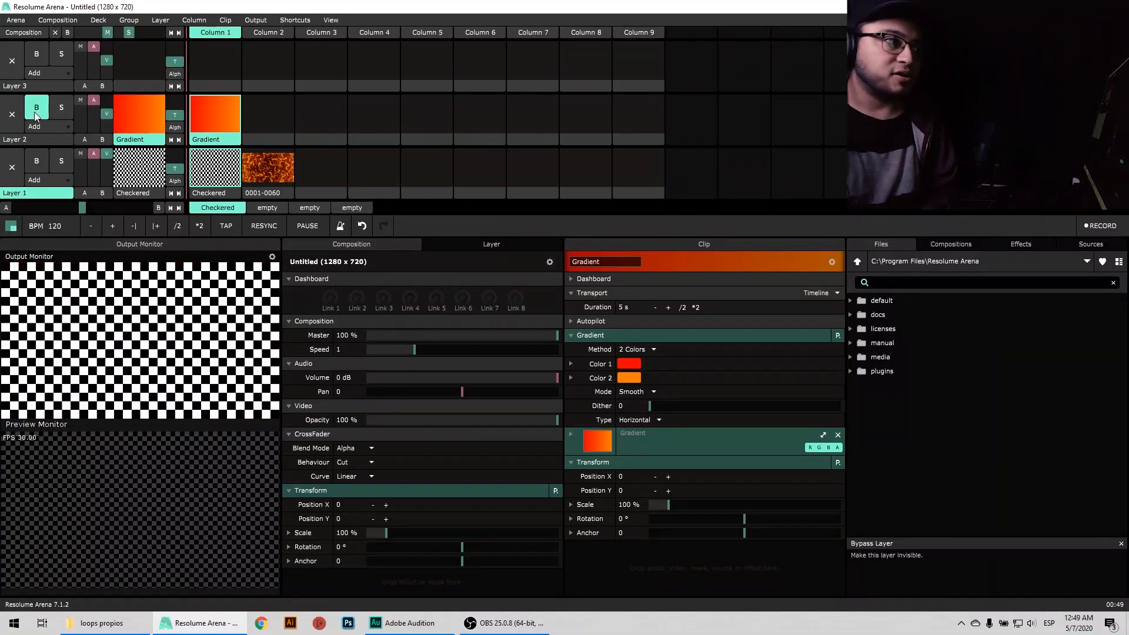
# Move the 0001-0060 clip to Column 2 of Layer 2, play it, and turn off the layer's bypass
pyautogui.moveTo(271, 193); pyautogui.dragTo(268, 138)
pyautogui.click(260, 119)
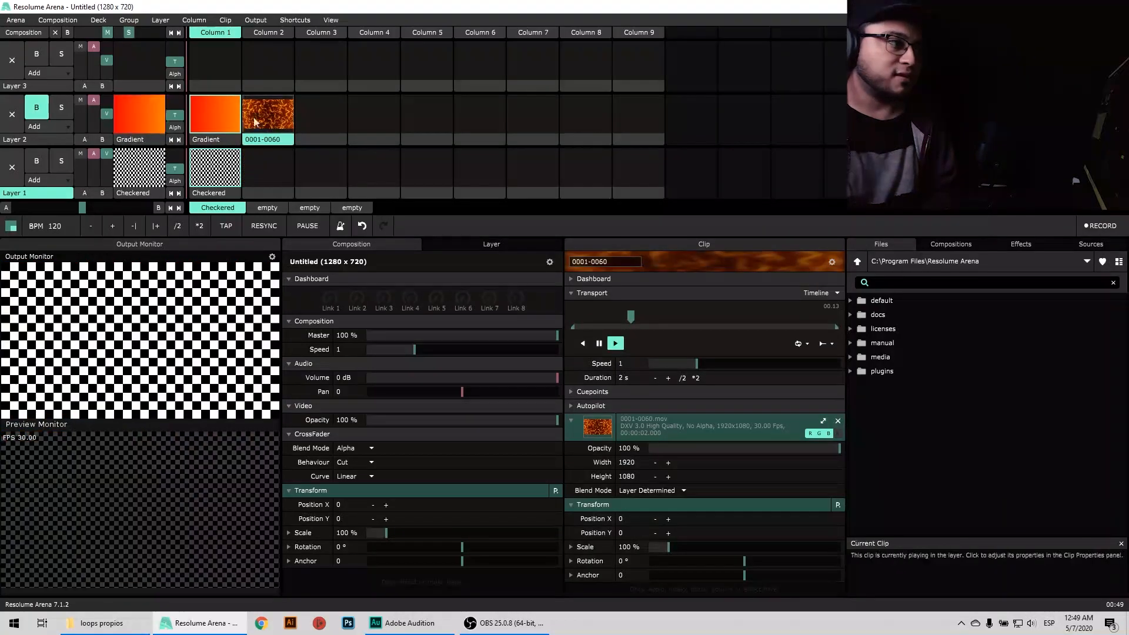
pyautogui.click(38, 108)
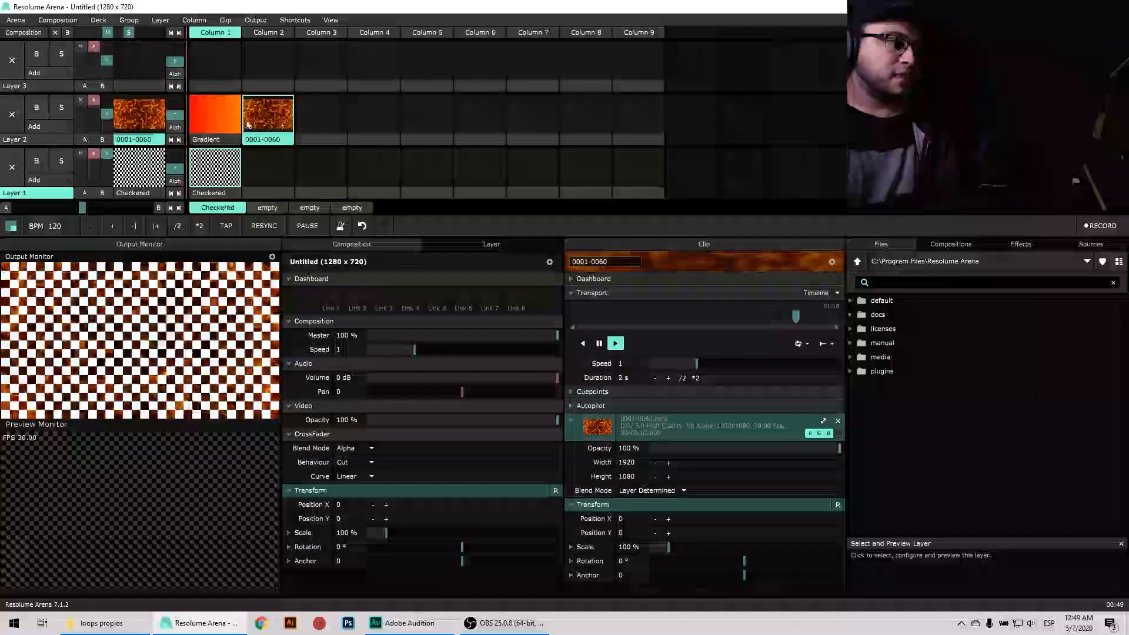
# Lower Layer 1's video opacity and bypass Layer 2, and restore both layers
pyautogui.moveTo(106, 154); pyautogui.dragTo(111, 182)
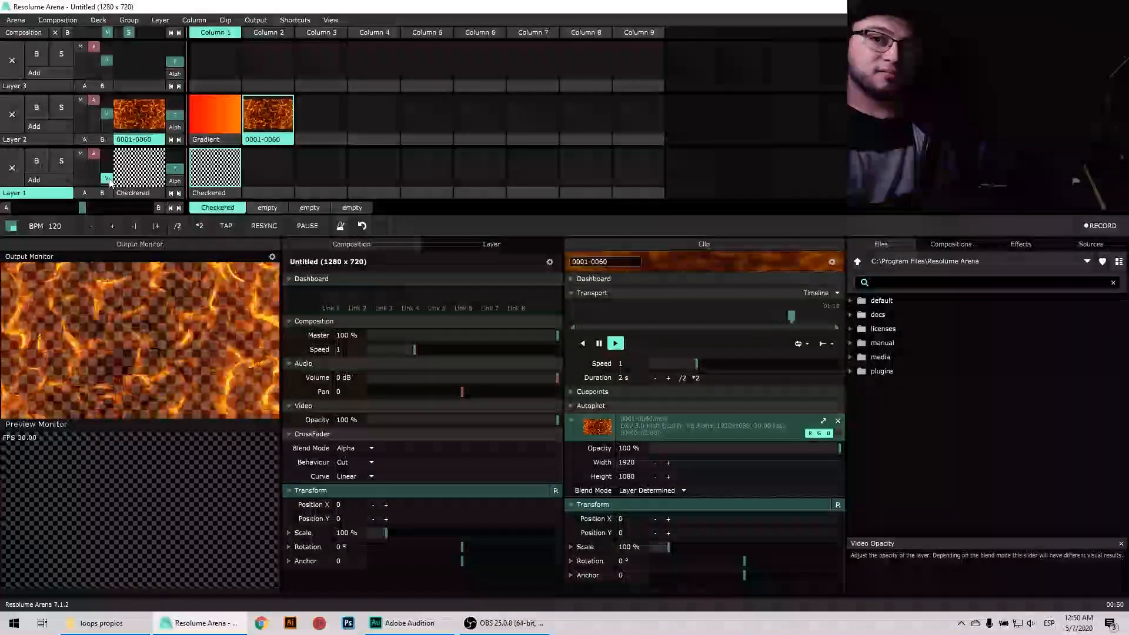
pyautogui.click(36, 107)
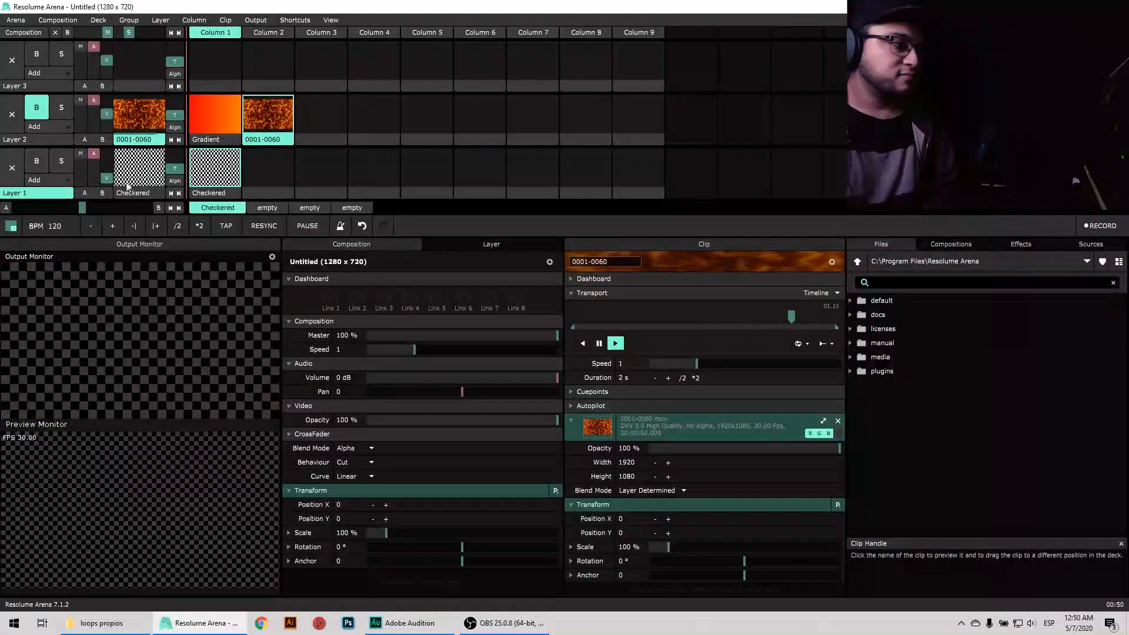
pyautogui.moveTo(103, 172); pyautogui.dragTo(107, 154)
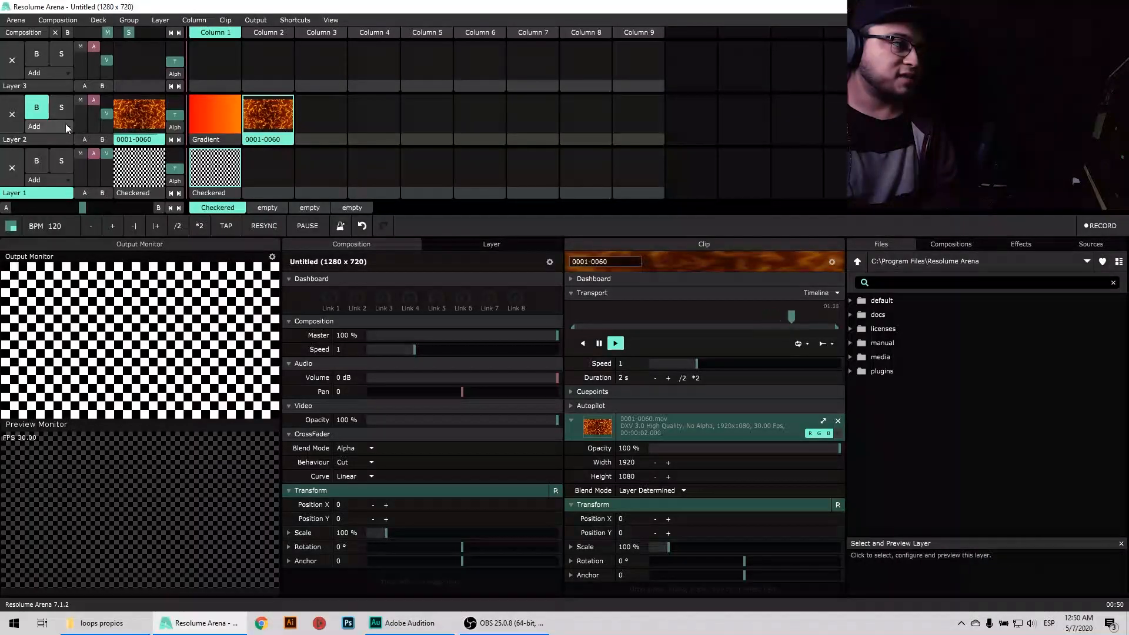
pyautogui.click(46, 112)
# Play the Gradient clip on Layer 2, and switch the layer's solo on and off again
pyautogui.click(228, 112)
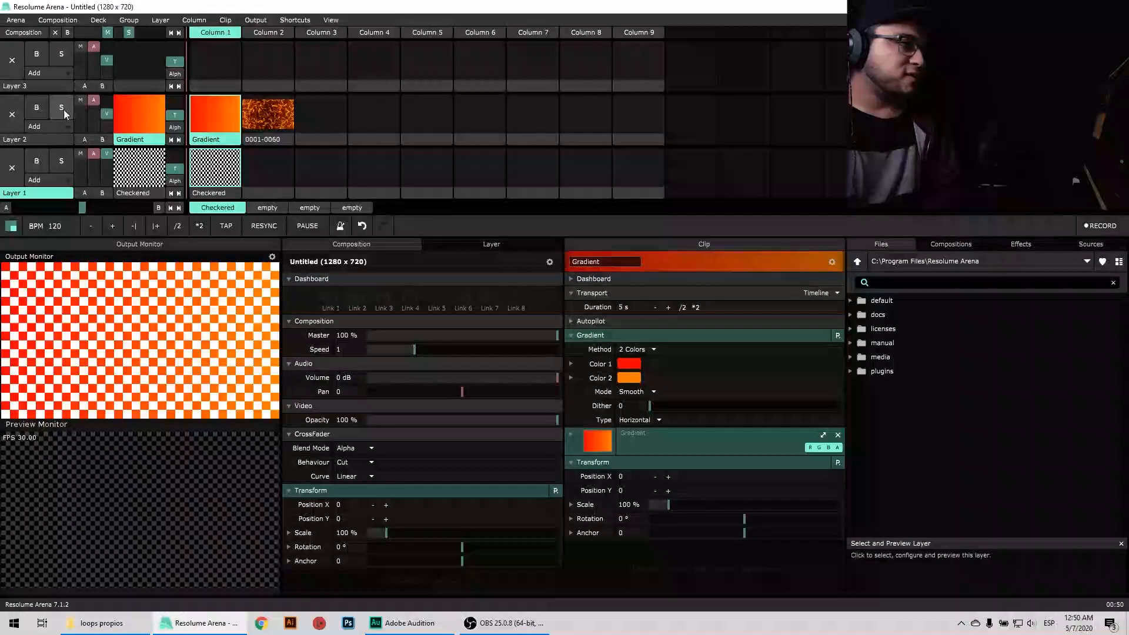
pyautogui.click(62, 109)
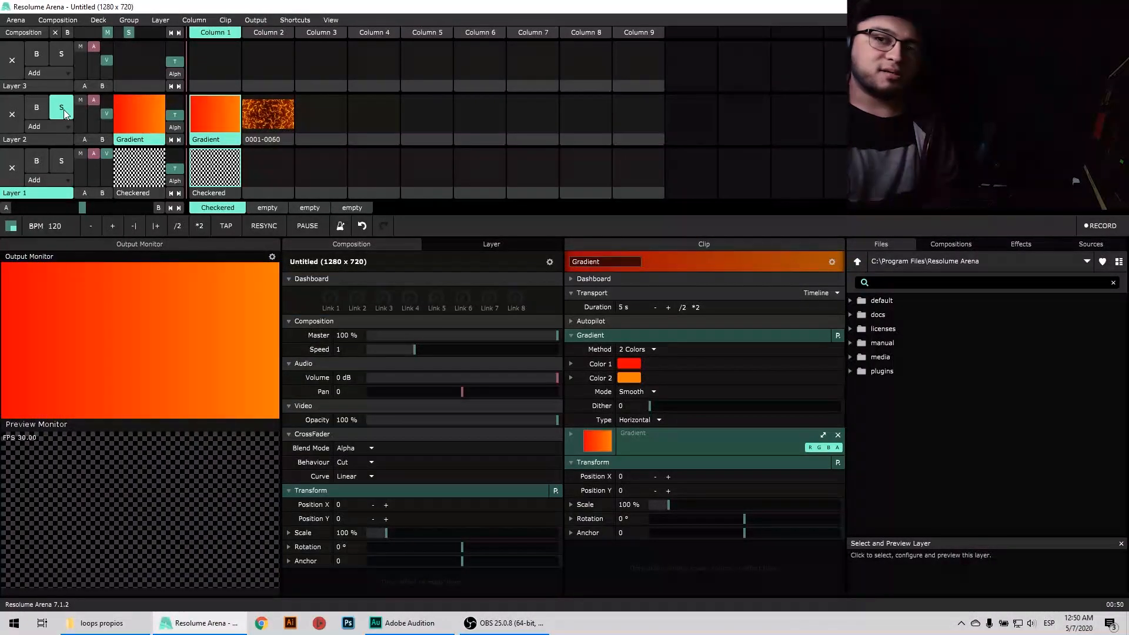
pyautogui.click(64, 109)
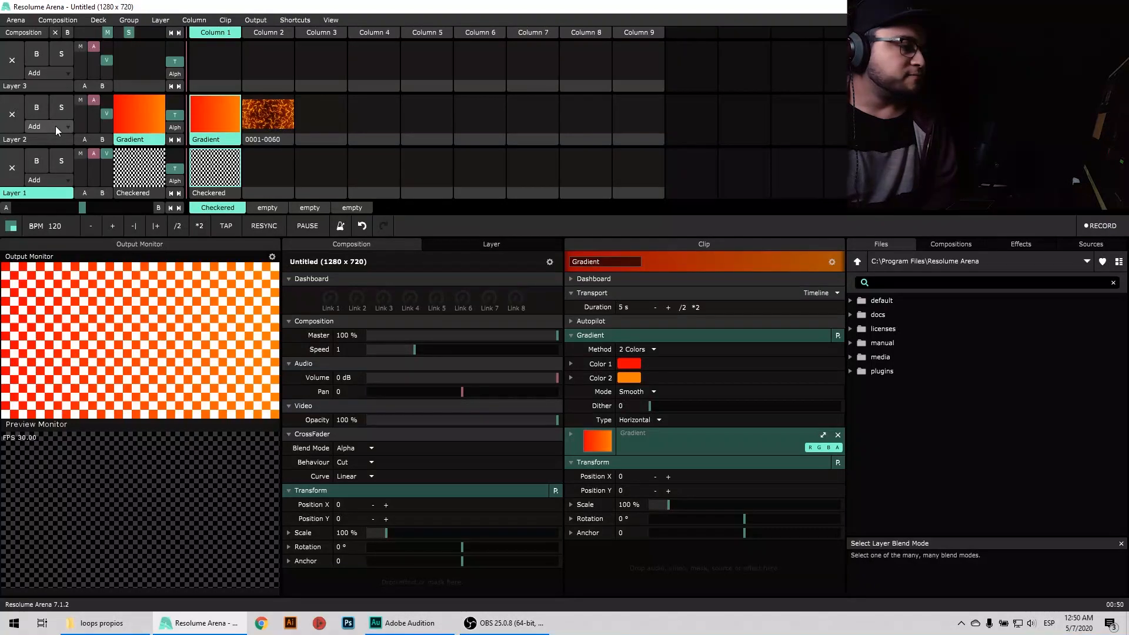
# Browse Layer 2's blend modes, choose 50 Multiply, and raise the layer's video opacity
pyautogui.click(55, 126)
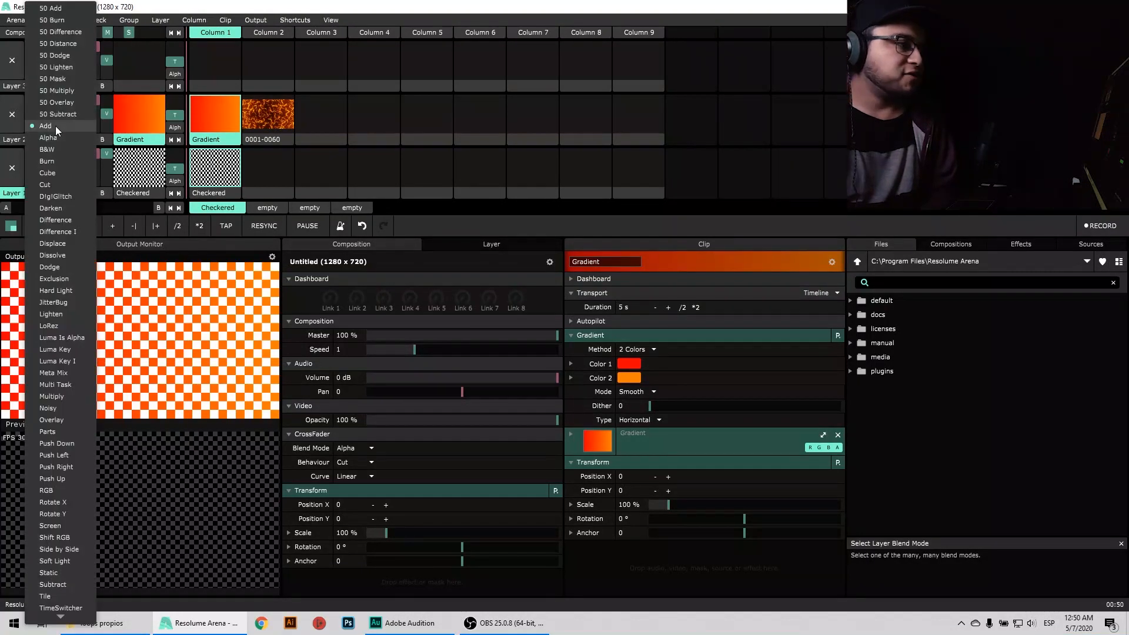
pyautogui.moveTo(61, 617)
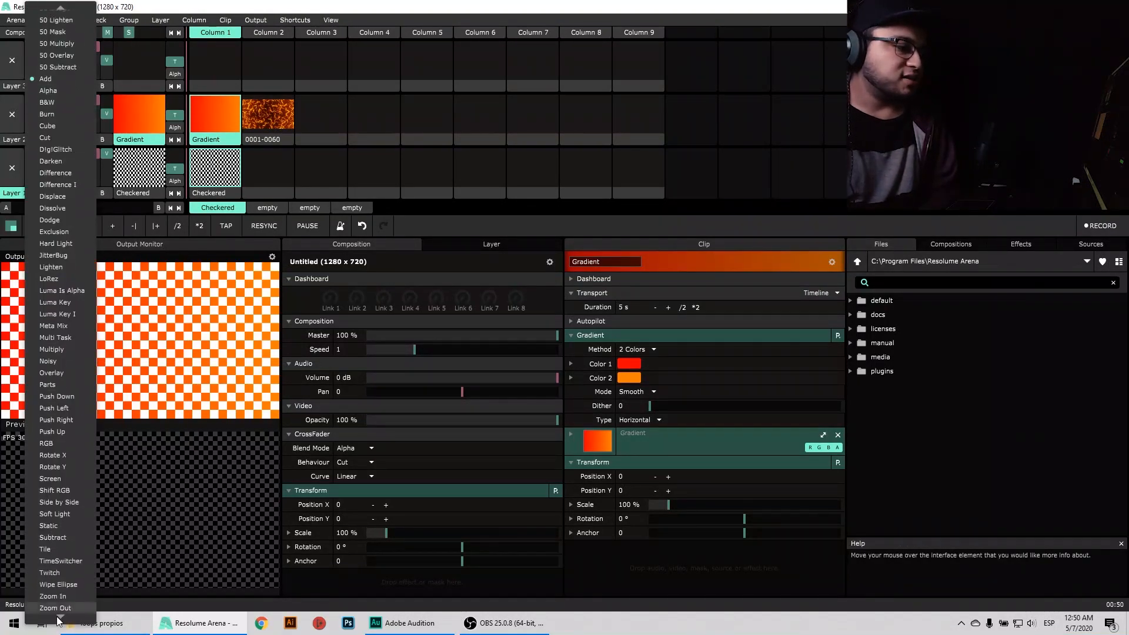
pyautogui.moveTo(67, 13)
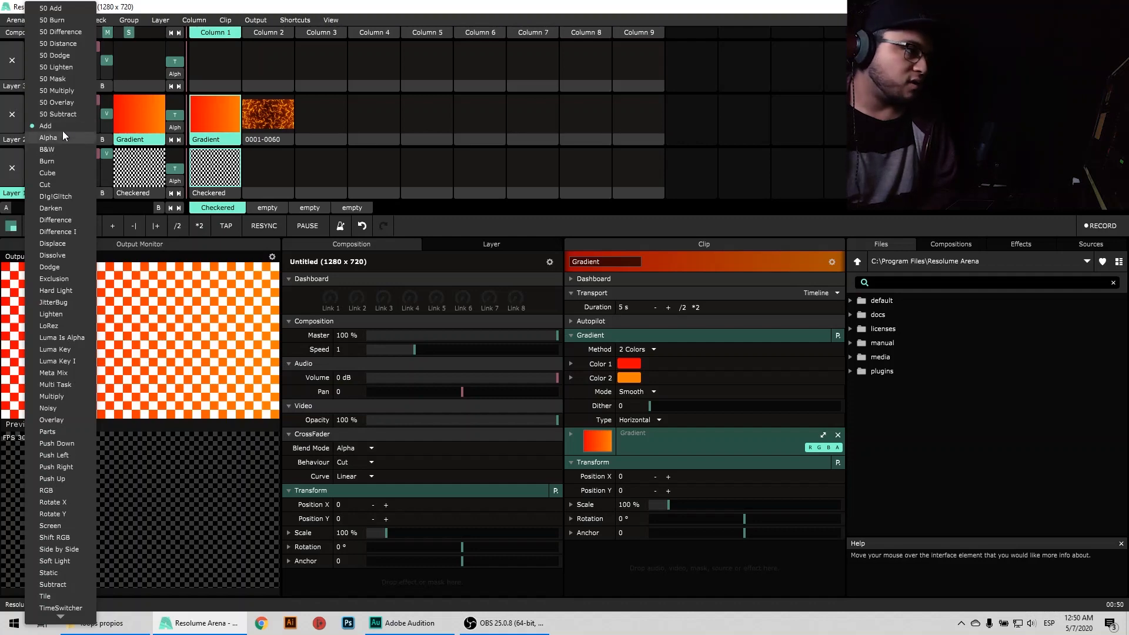
pyautogui.click(57, 91)
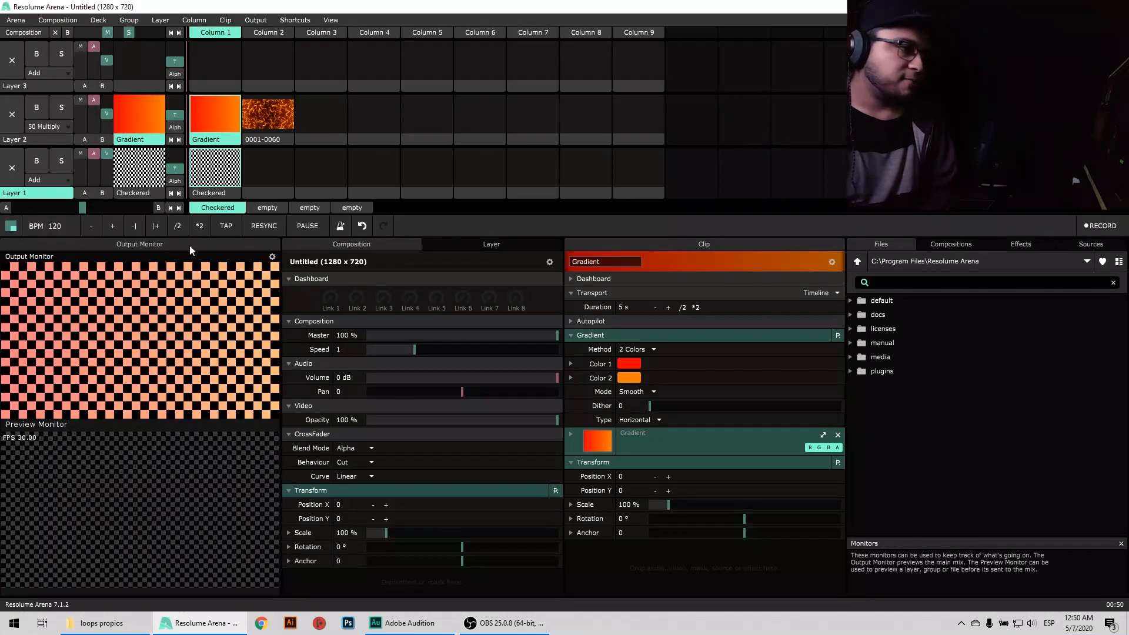
pyautogui.moveTo(107, 116)
pyautogui.mouseDown()
pyautogui.moveTo(111, 84)
pyautogui.moveTo(108, 119)
pyautogui.moveTo(109, 104)
pyautogui.mouseUp()
# Change Layer 2's blend mode to Burn, and raise the layer's video opacity to full
pyautogui.click(48, 127)
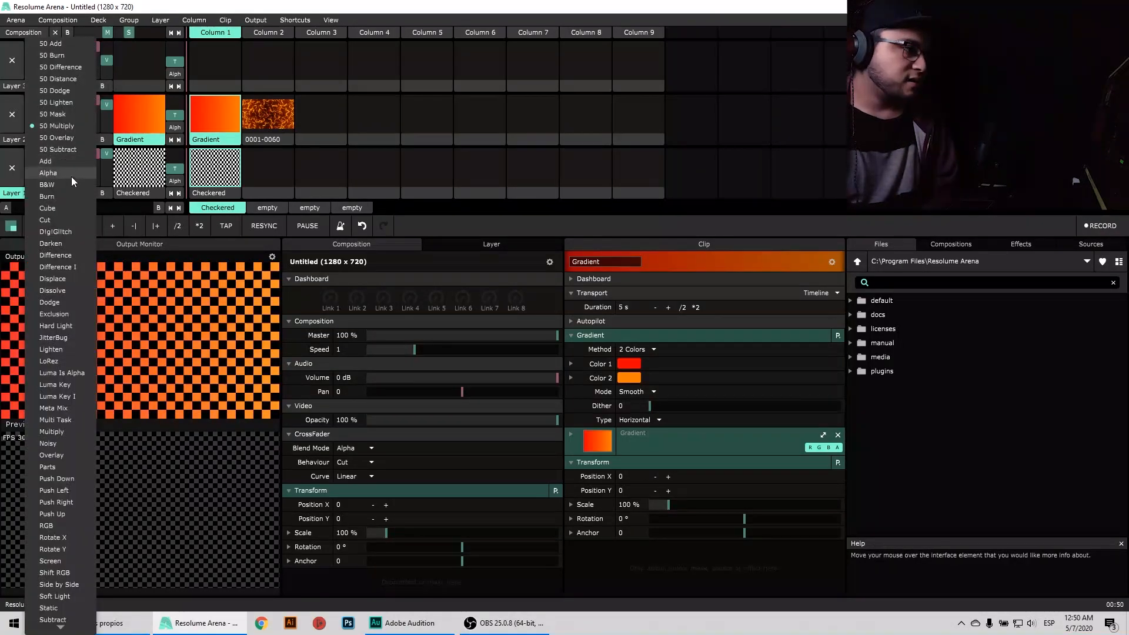
pyautogui.click(68, 196)
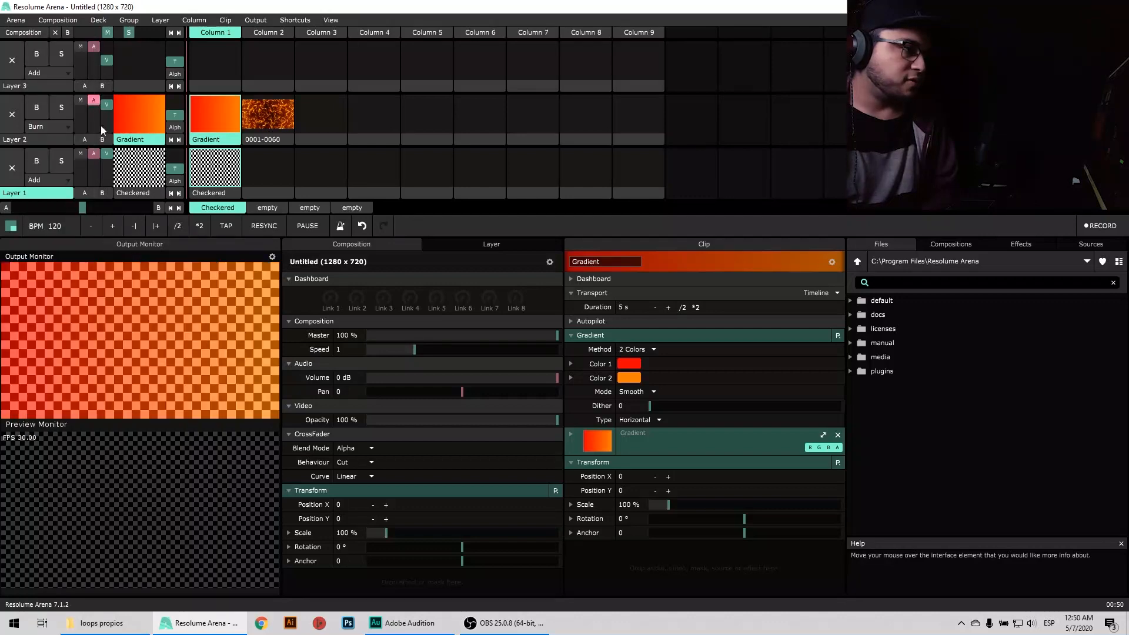
pyautogui.moveTo(107, 106)
pyautogui.mouseDown()
pyautogui.moveTo(107, 134)
pyautogui.moveTo(110, 101)
pyautogui.mouseUp()
# Try the Push Up blend mode on Layer 2 while adjusting its video opacity, and set the blend mode to Add
pyautogui.click(51, 128)
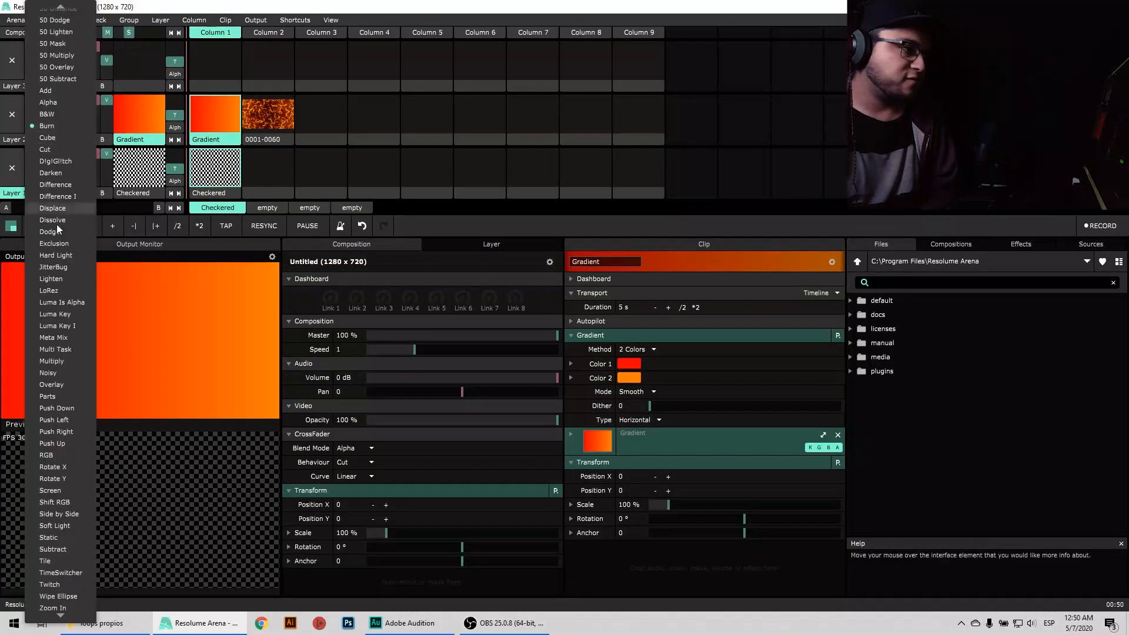
pyautogui.scroll(-1, 68, 502)
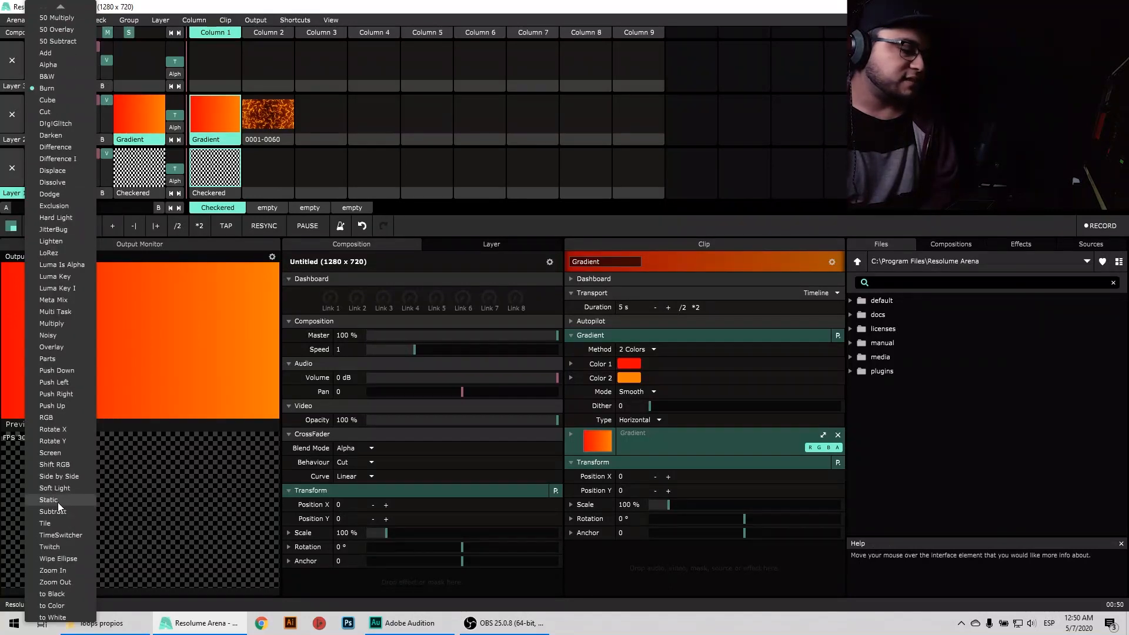
pyautogui.click(59, 407)
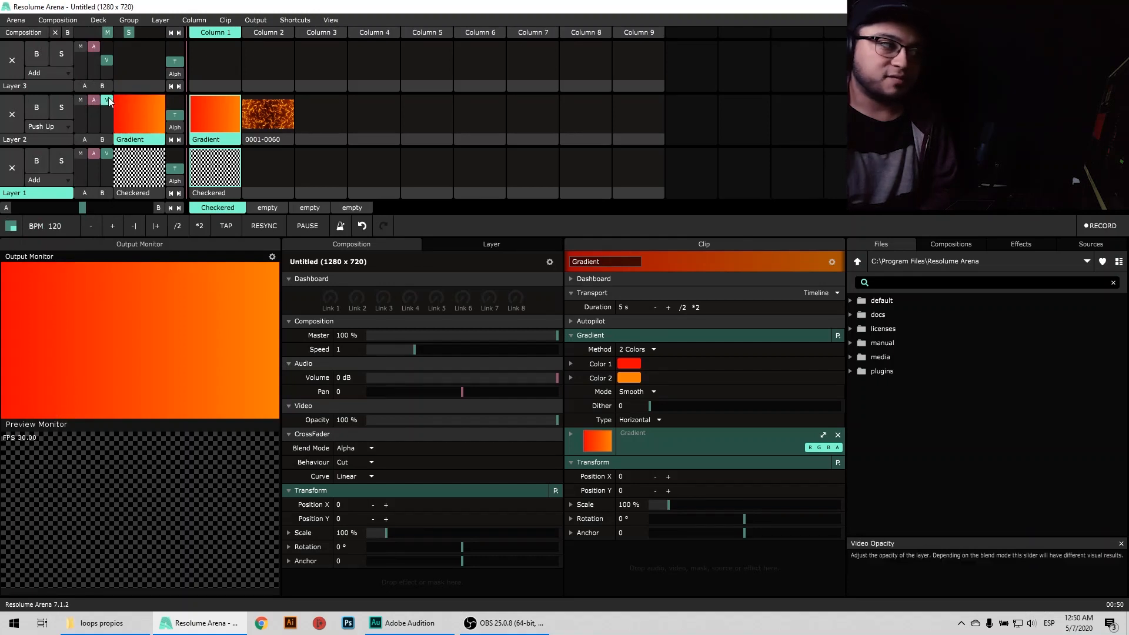
pyautogui.moveTo(107, 99)
pyautogui.mouseDown()
pyautogui.moveTo(107, 137)
pyautogui.moveTo(115, 93)
pyautogui.mouseUp()
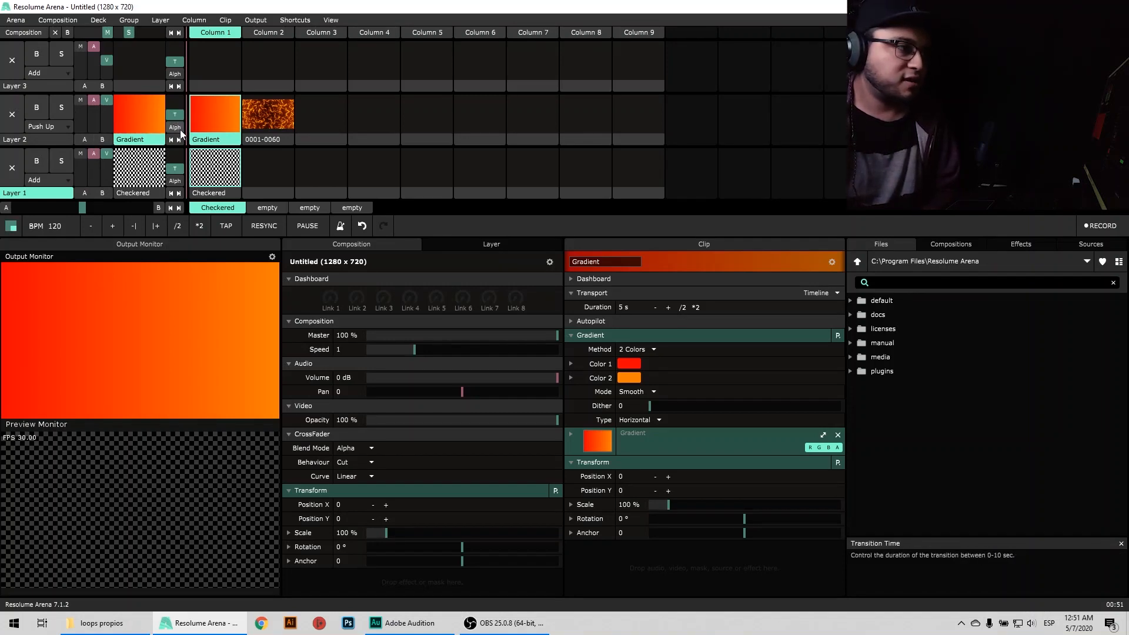
pyautogui.click(55, 125)
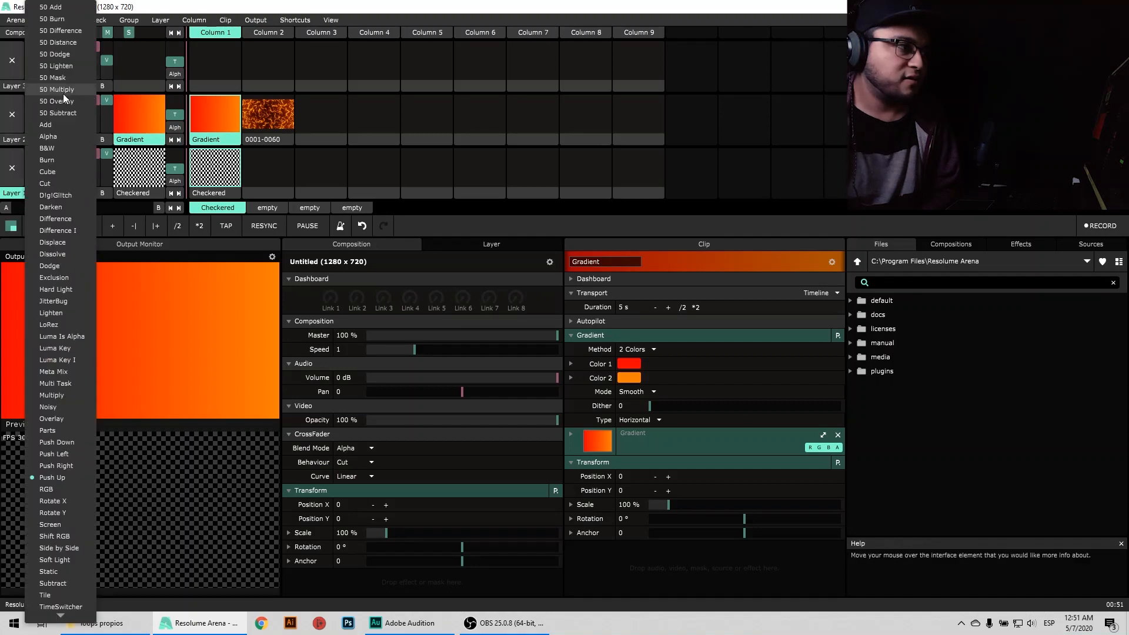
pyautogui.click(60, 126)
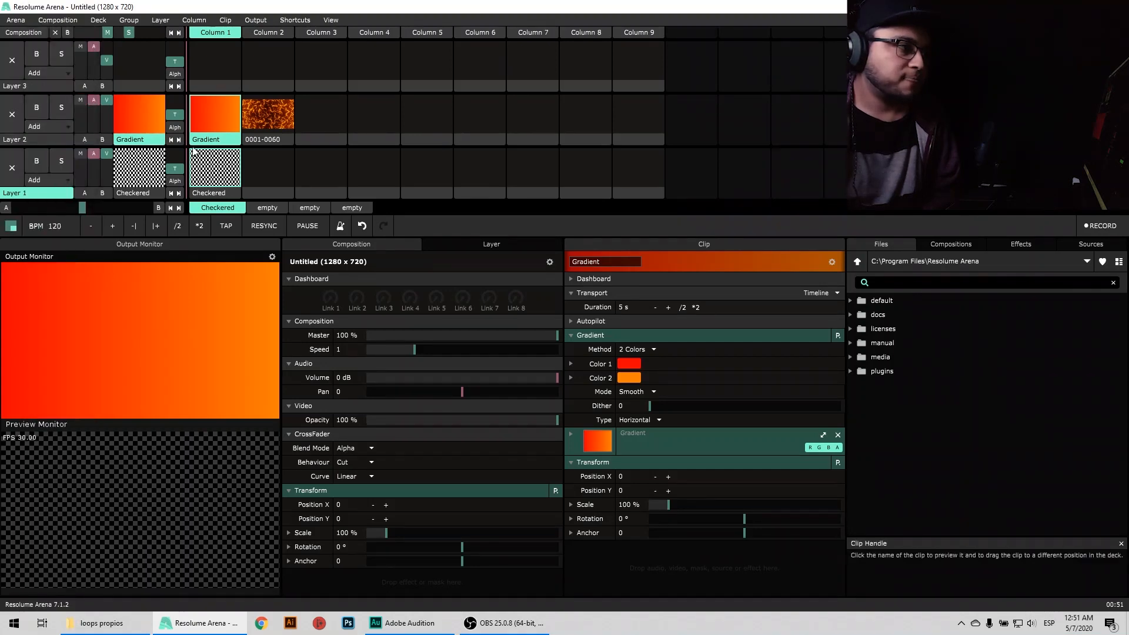
# Set Layer 2's transition to Zoom Out with a slightly longer duration, and test it by playing the 0001-0060 and Gradient clips
pyautogui.click(175, 127)
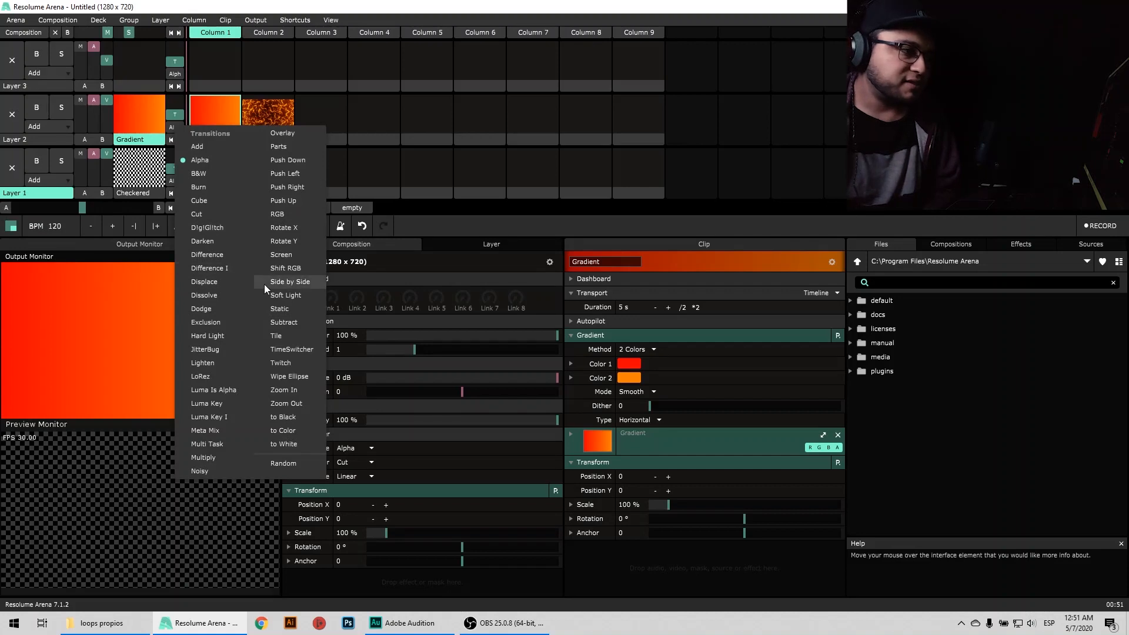
pyautogui.click(295, 407)
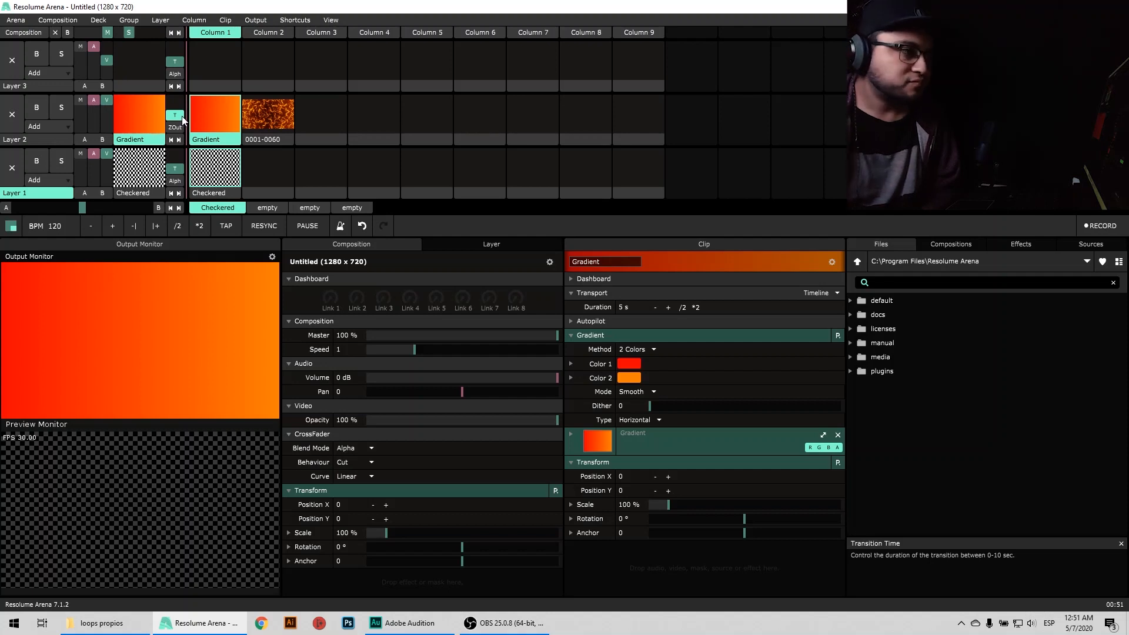
pyautogui.moveTo(183, 121); pyautogui.dragTo(182, 118)
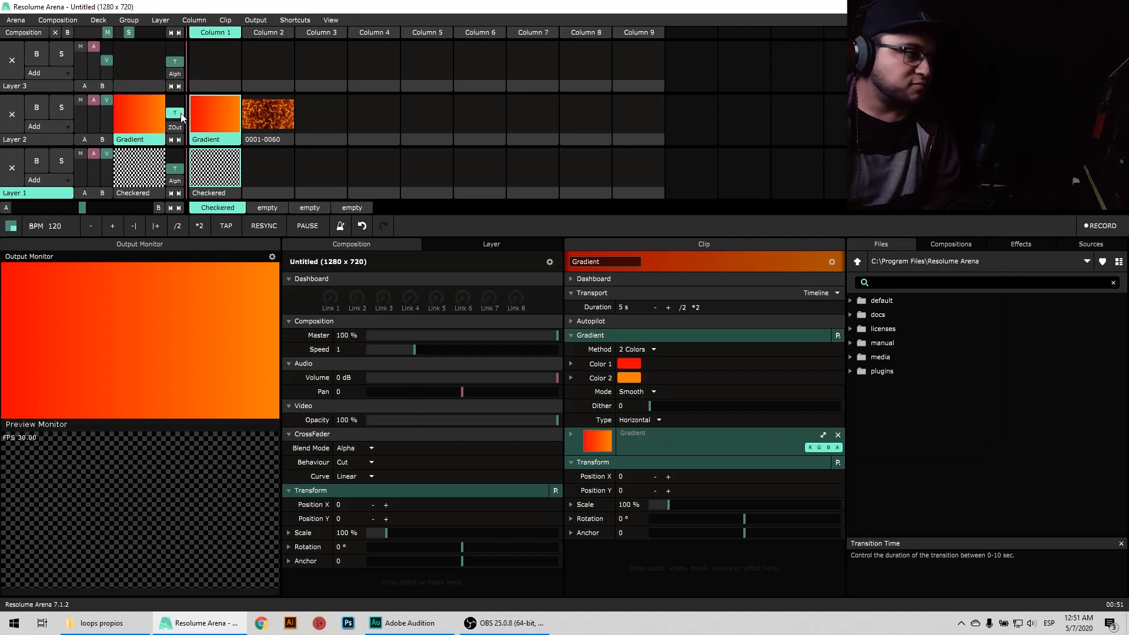
pyautogui.click(263, 118)
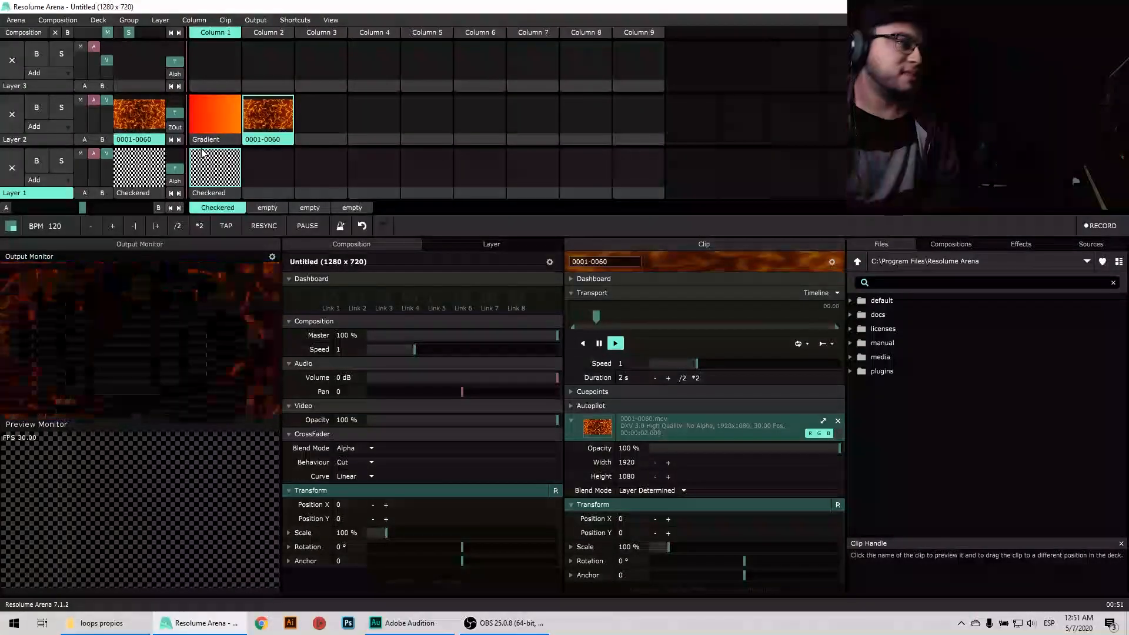
pyautogui.click(213, 115)
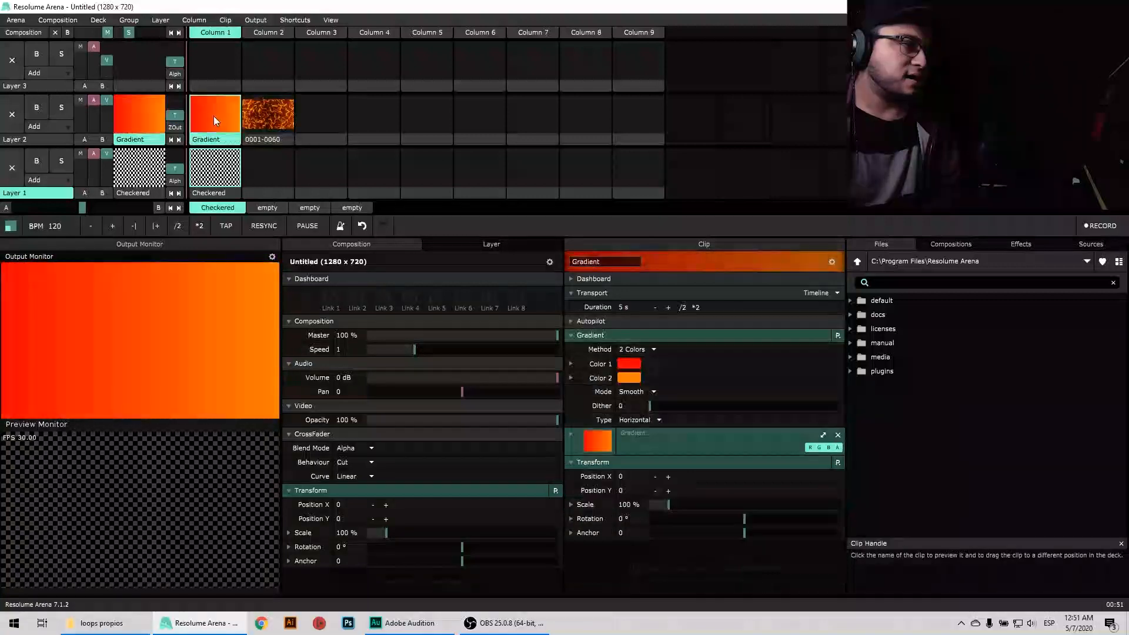
# Change Layer 2's transition to Push Left and play the 0001-0060 clip to test it
pyautogui.click(180, 119)
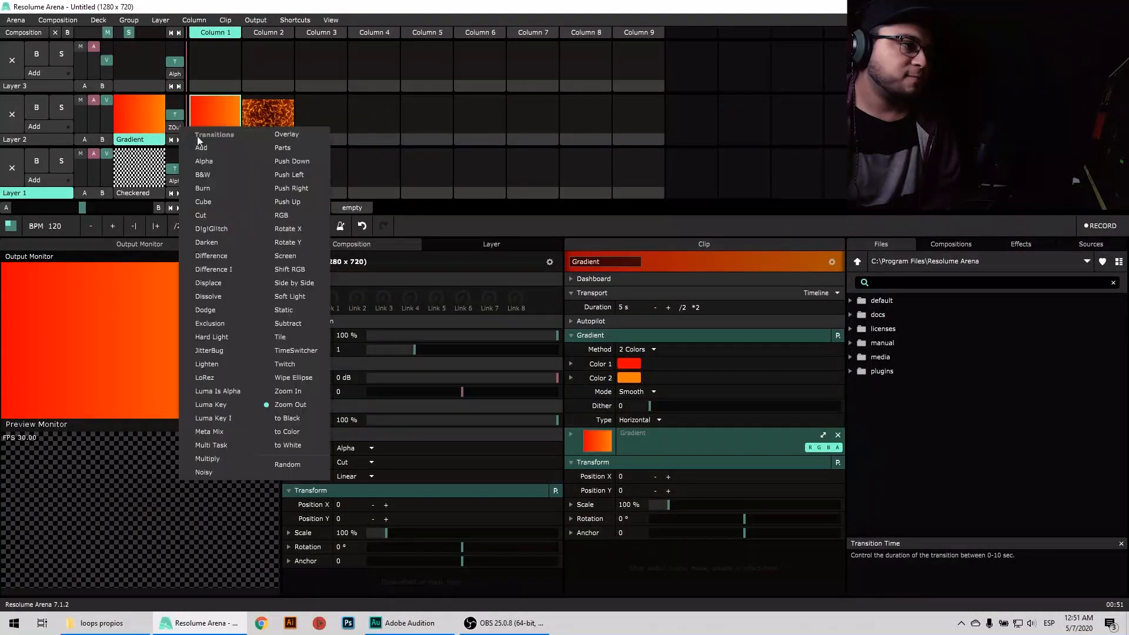
pyautogui.click(312, 175)
pyautogui.click(262, 107)
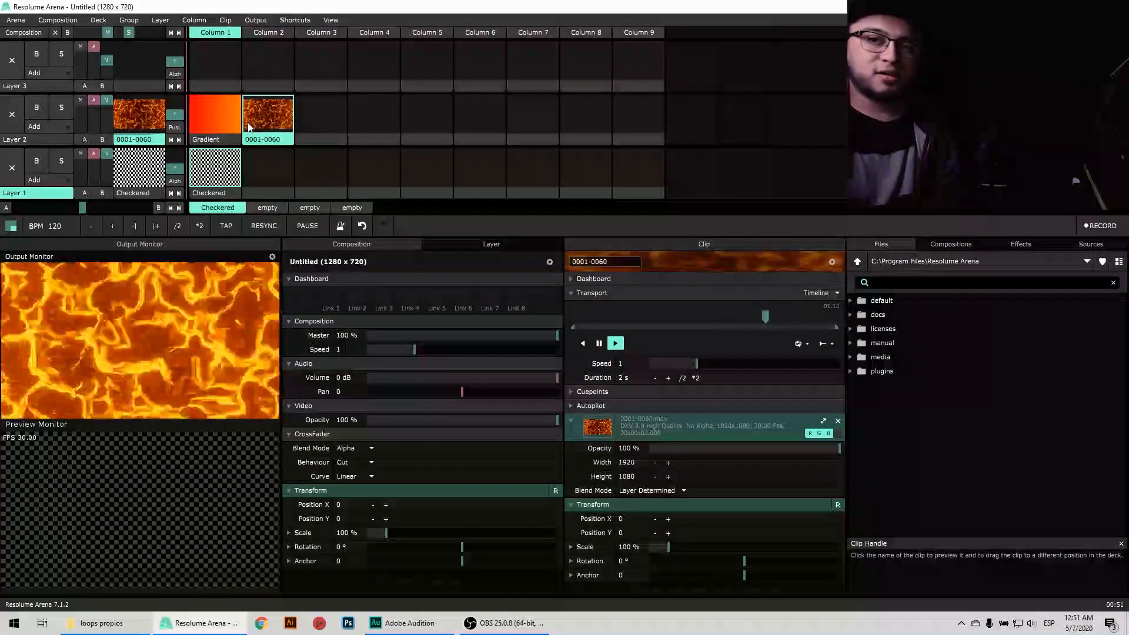
# Clear Layer 2 and play its Gradient clip
pyautogui.click(12, 114)
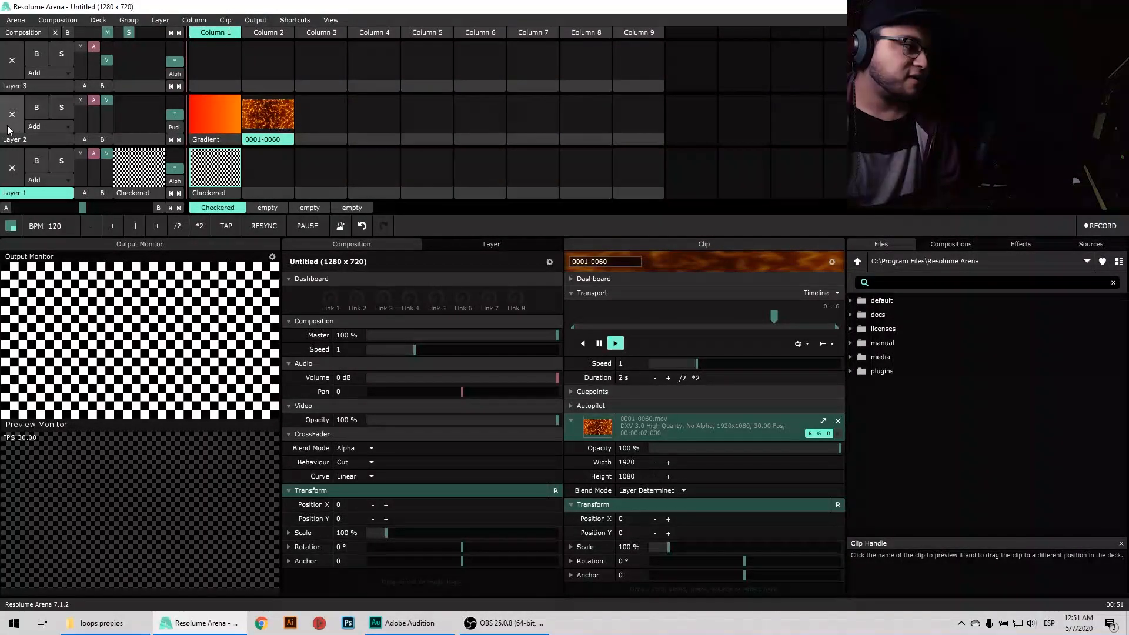
pyautogui.click(207, 118)
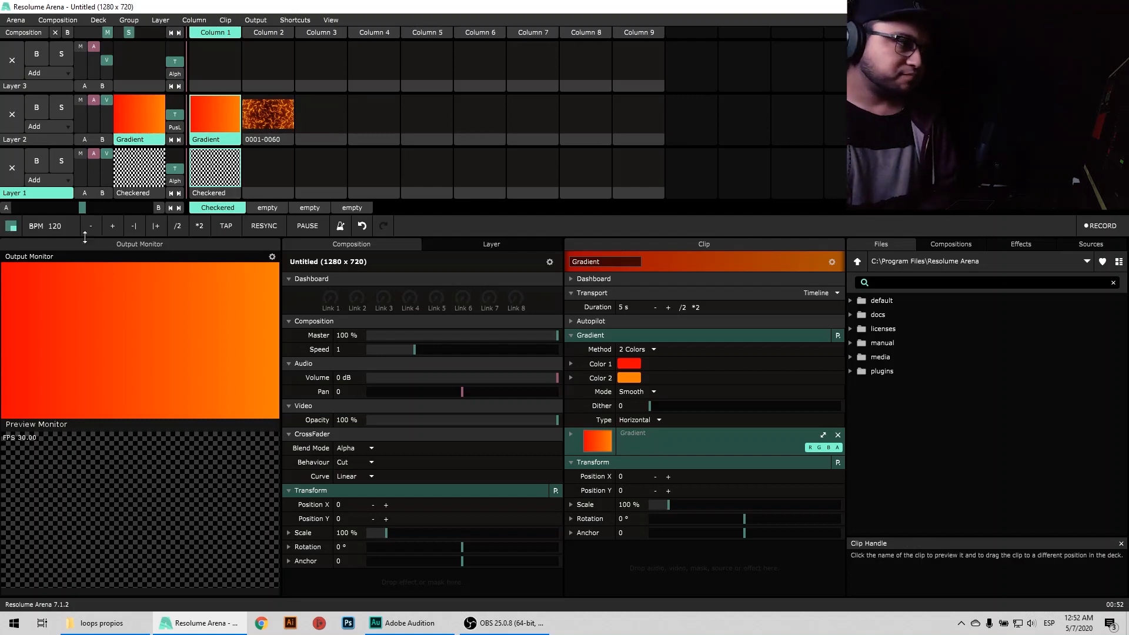
# Test the crossfader with Layer 2 on bus A and Layer 1 on bus B, and recentre it and remove both assignments
pyautogui.click(85, 139)
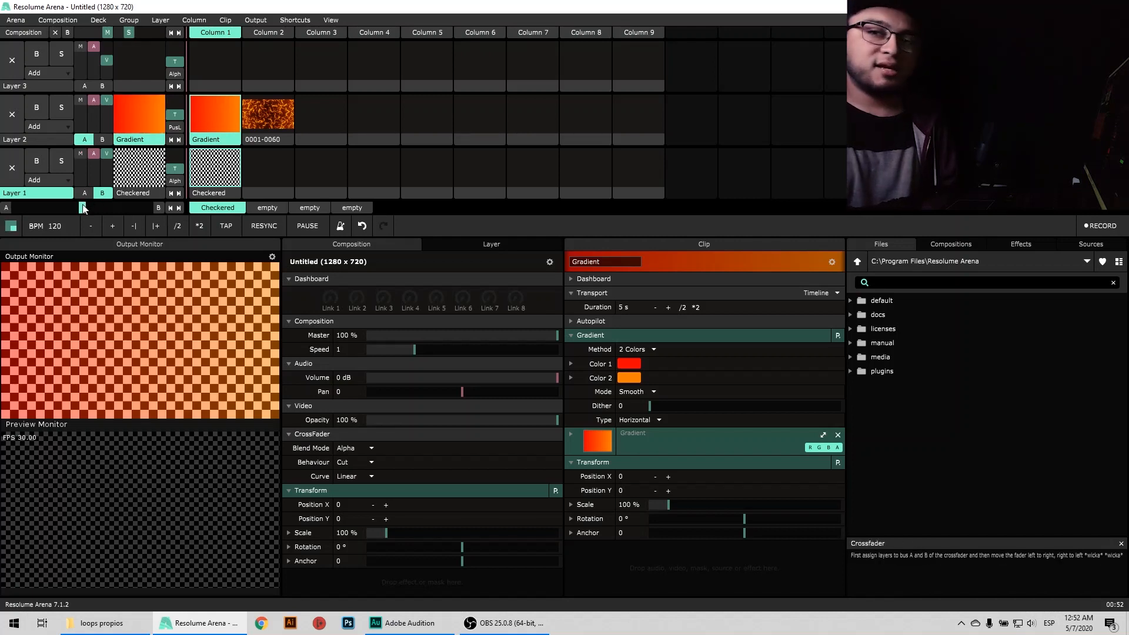
pyautogui.moveTo(83, 208); pyautogui.dragTo(123, 207)
pyautogui.rightClick(124, 207)
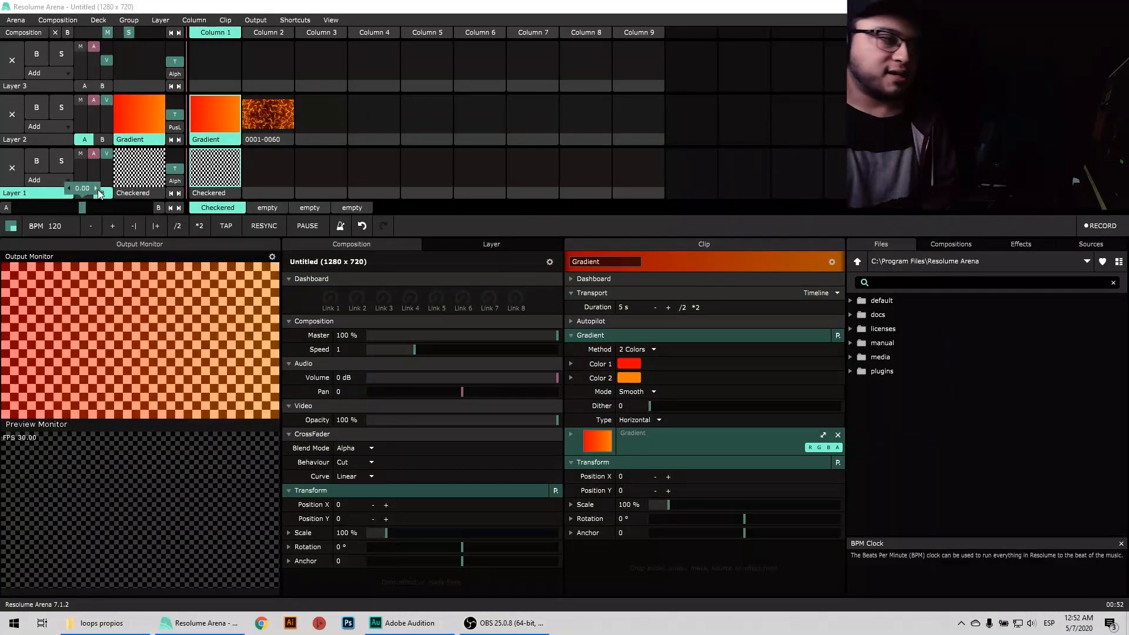
pyautogui.moveTo(83, 207); pyautogui.dragTo(119, 213)
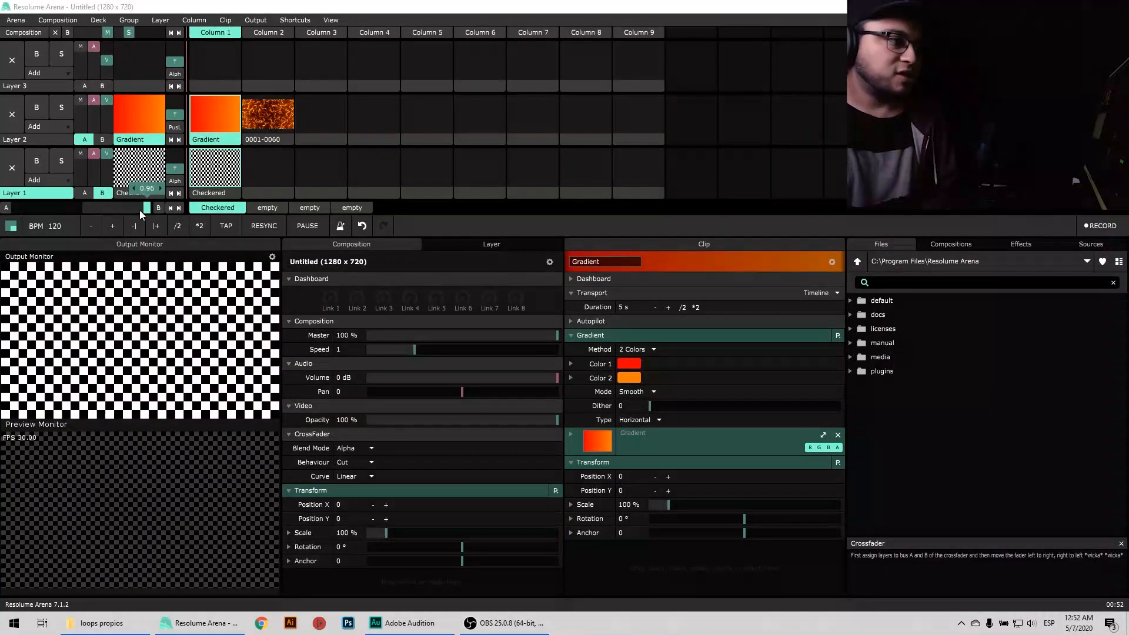
pyautogui.rightClick(146, 210)
pyautogui.click(87, 140)
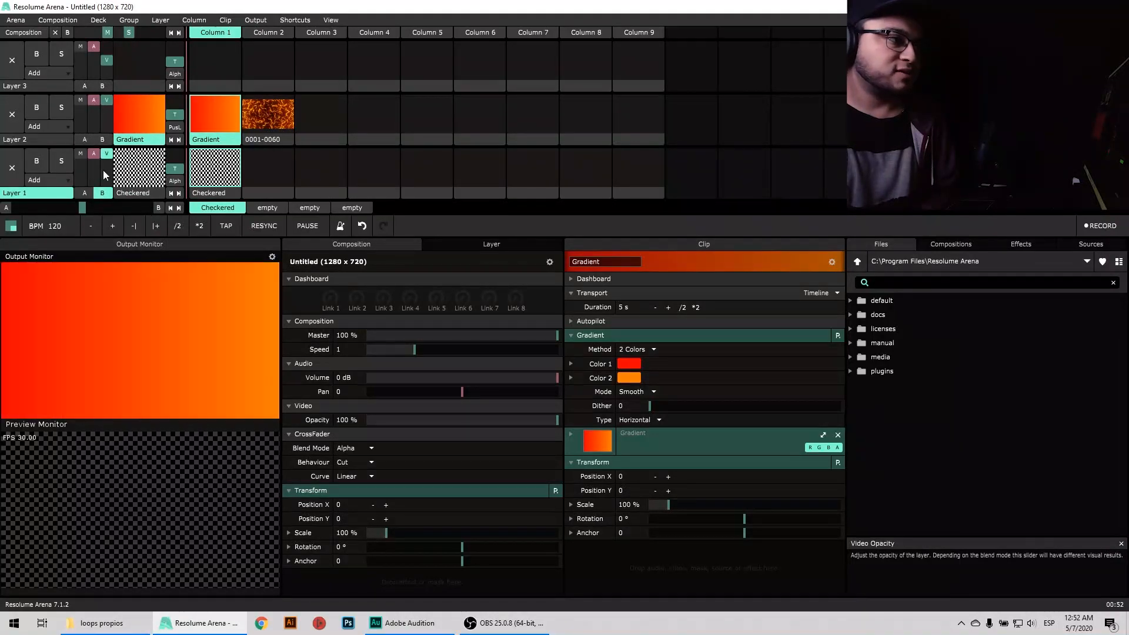
pyautogui.click(103, 193)
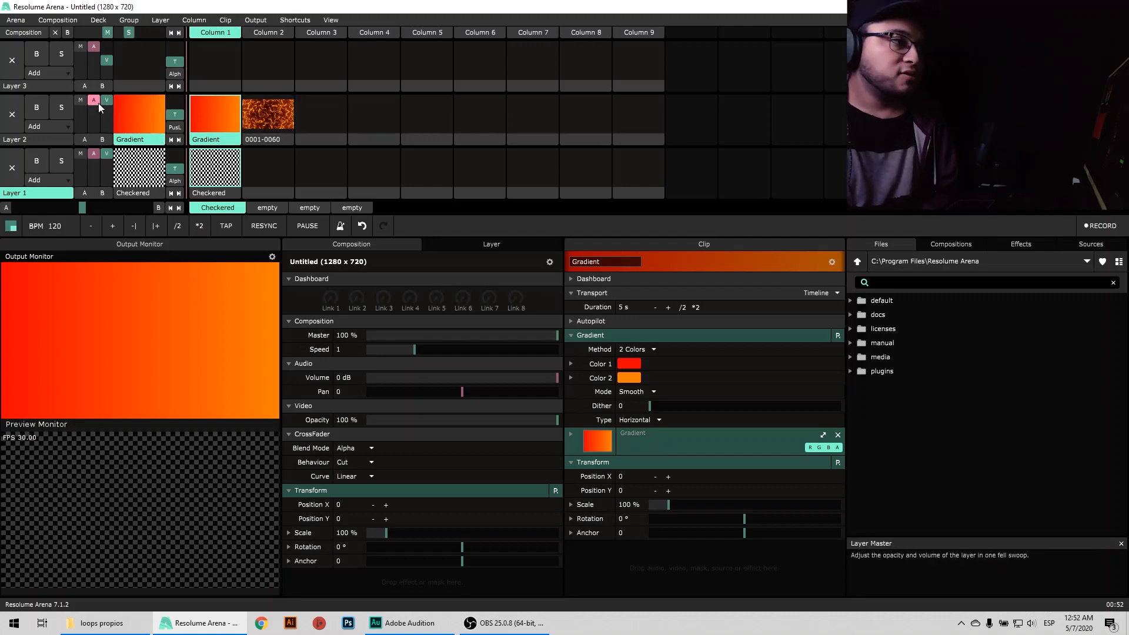
# Try Layer 2's master and video opacity sliders, returning both to full
pyautogui.moveTo(83, 102)
pyautogui.mouseDown()
pyautogui.moveTo(83, 91)
pyautogui.moveTo(87, 154)
pyautogui.moveTo(93, 86)
pyautogui.mouseUp()
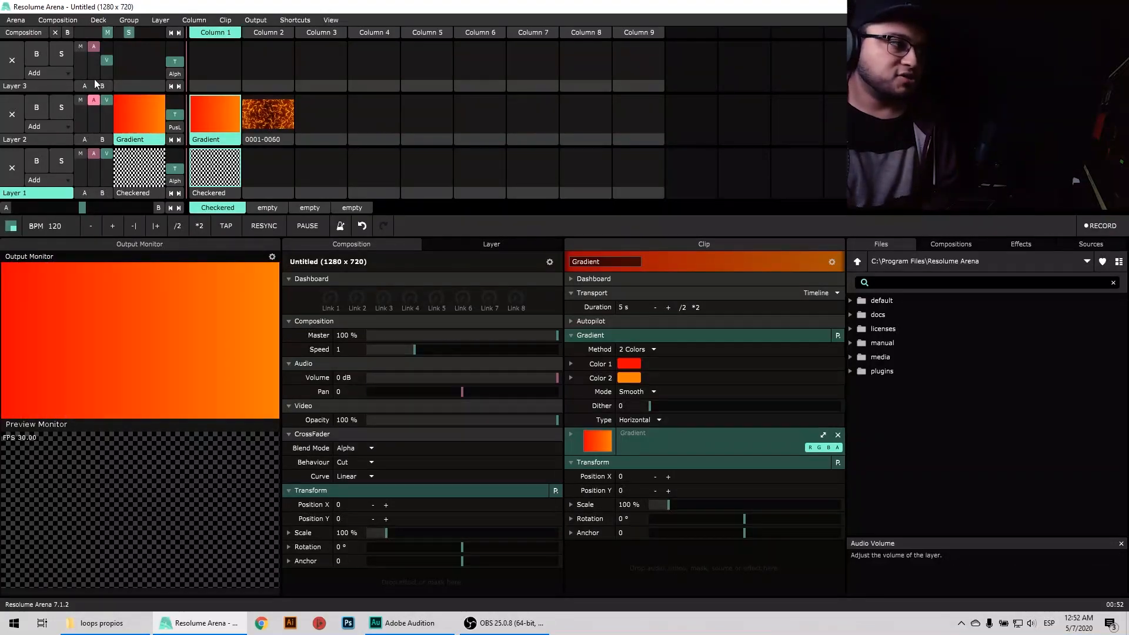
pyautogui.moveTo(108, 100)
pyautogui.mouseDown()
pyautogui.moveTo(114, 151)
pyautogui.moveTo(112, 86)
pyautogui.mouseUp()
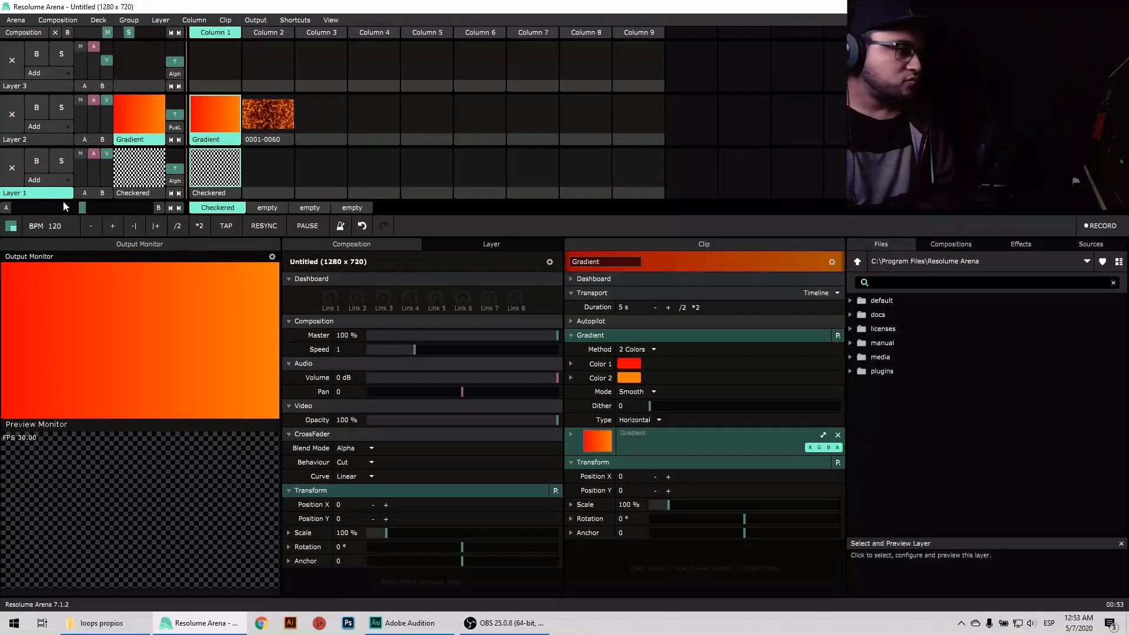
# Step forward to the empty second deck and back to the Checkered deck, twice
pyautogui.click(179, 209)
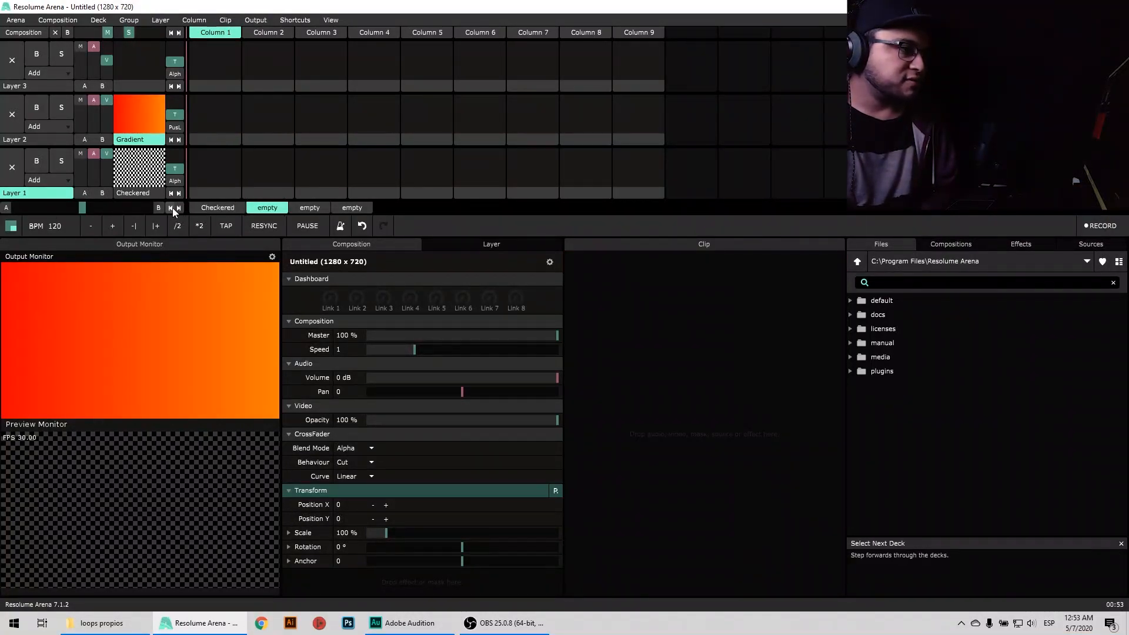
pyautogui.click(171, 207)
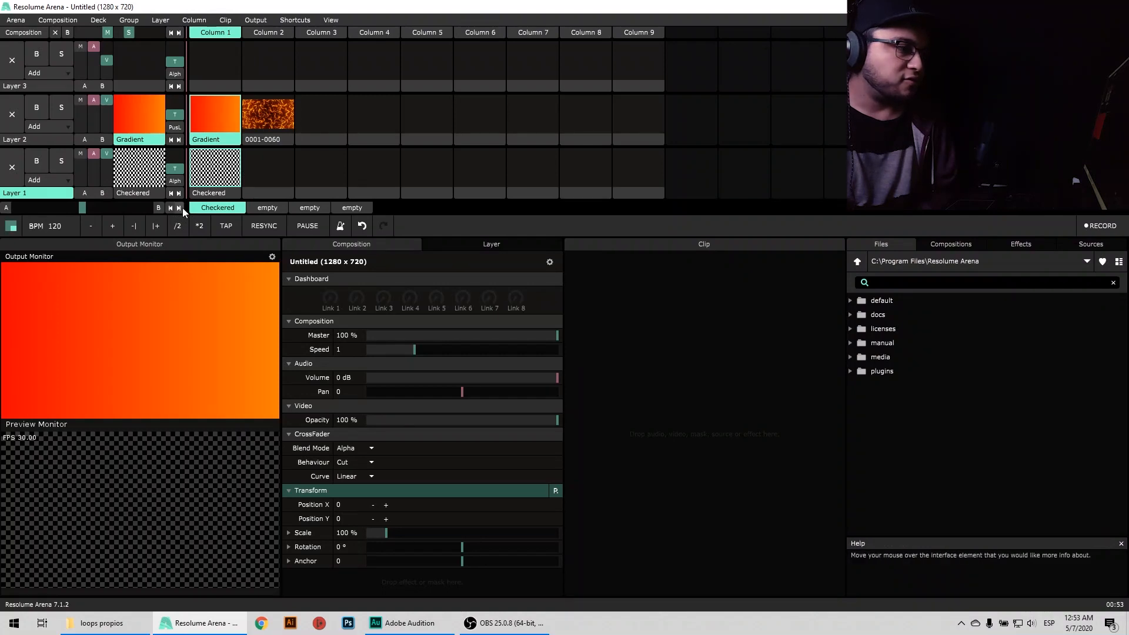
pyautogui.click(179, 207)
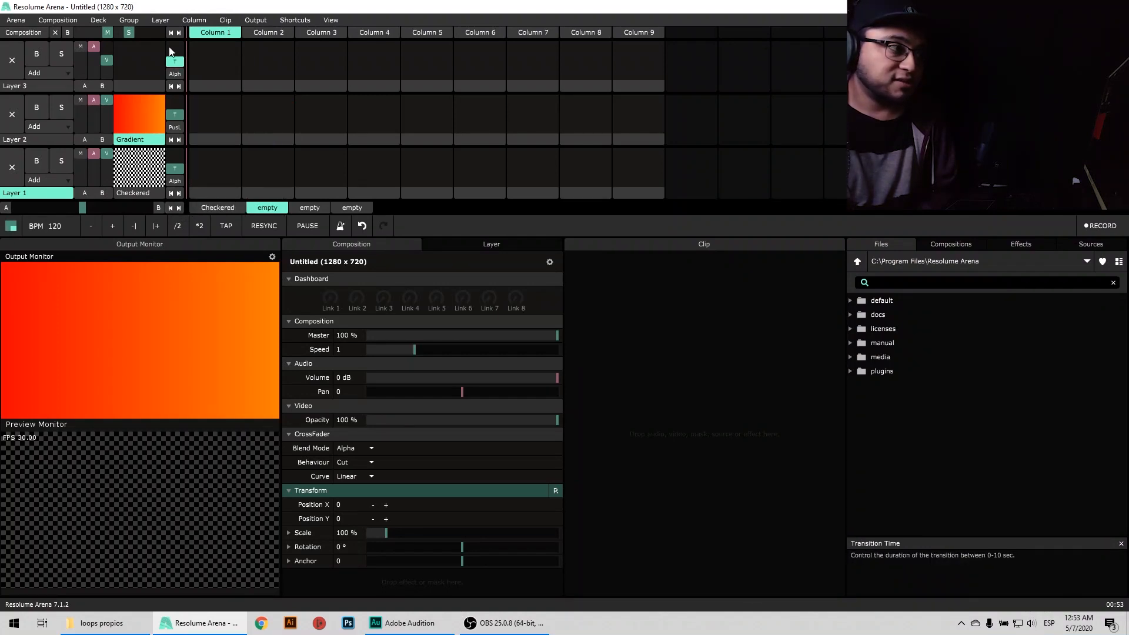
pyautogui.click(171, 208)
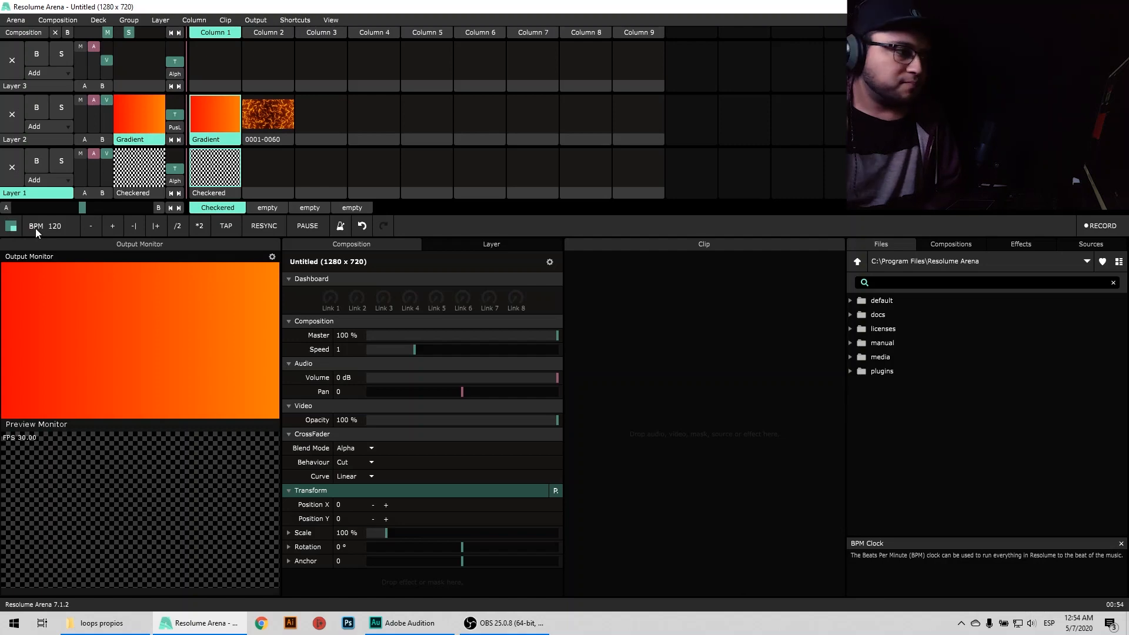
# Play the 0001-0060 clip on Layer 2 and set its transport mode to BPM Sync
pyautogui.click(267, 121)
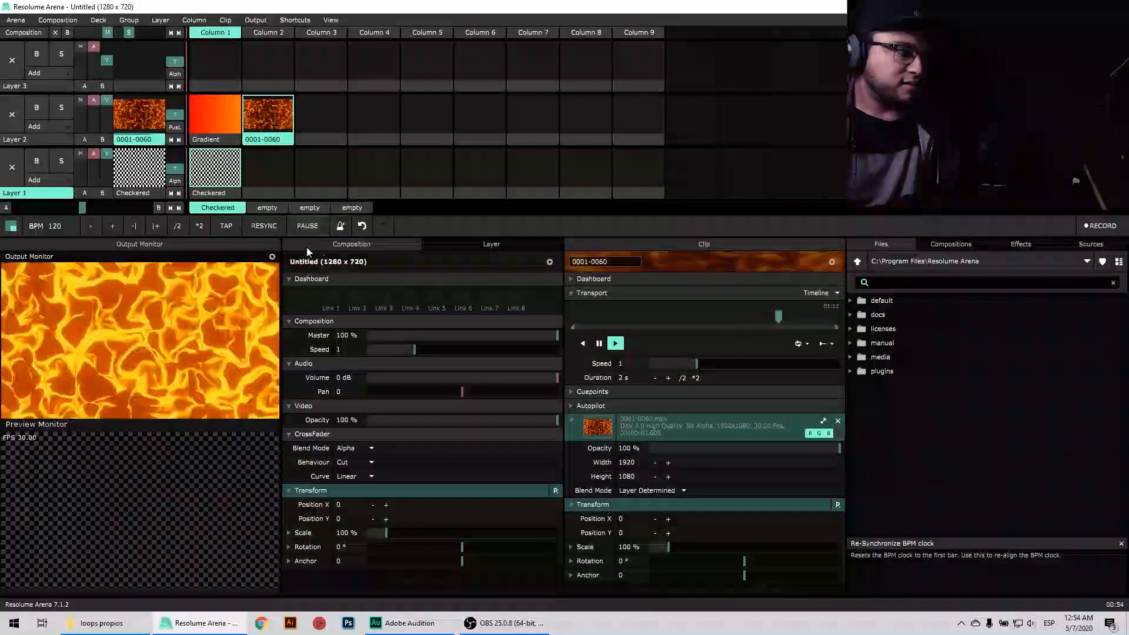
pyautogui.click(838, 294)
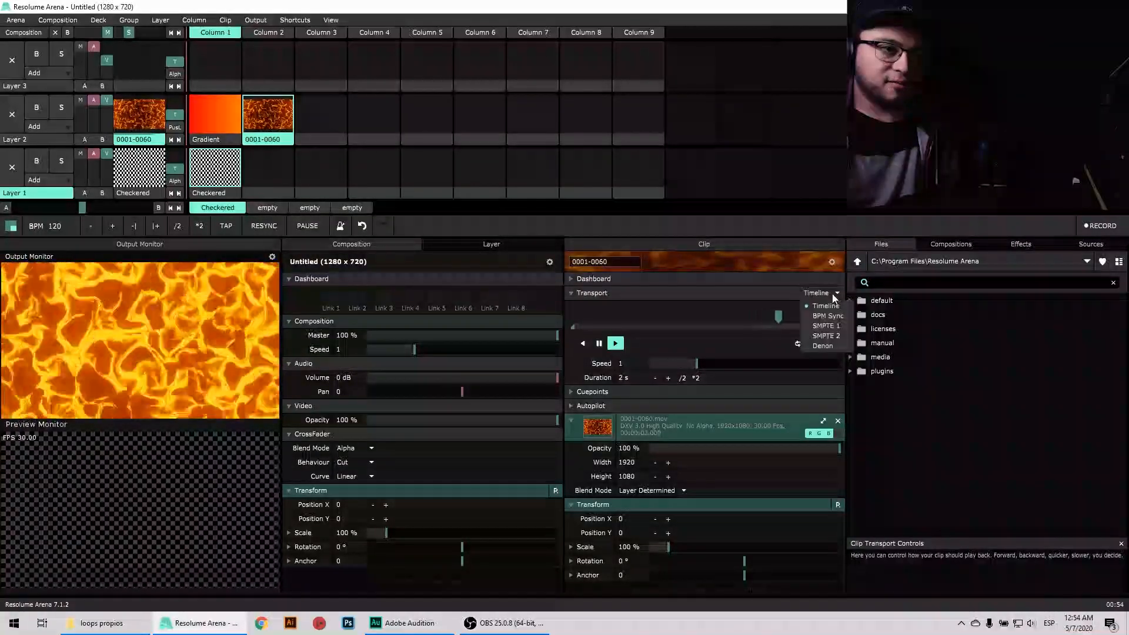
pyautogui.click(817, 319)
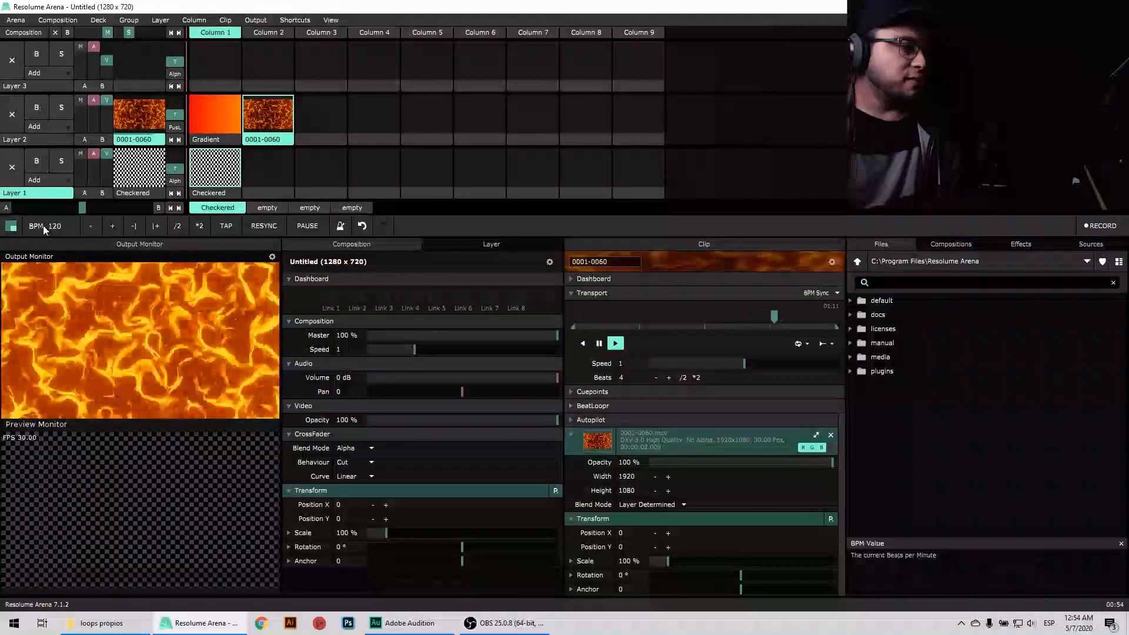
# Tap in a composition tempo of about 142 BPM
pyautogui.click(226, 225)
pyautogui.click(226, 226)
pyautogui.click(226, 226)
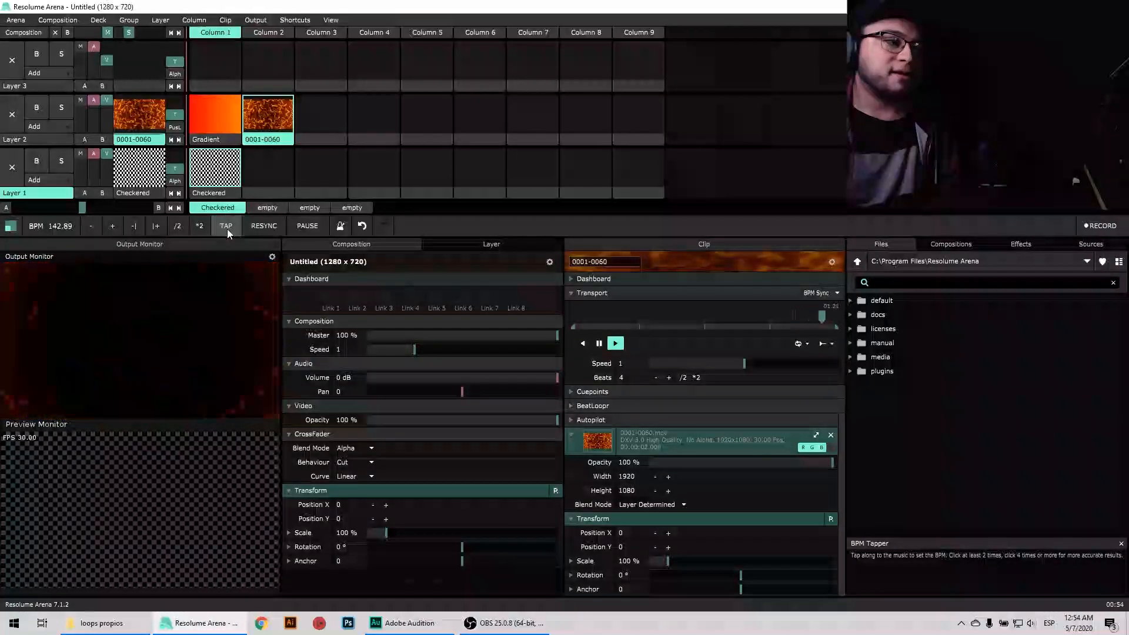
pyautogui.click(225, 225)
pyautogui.click(226, 226)
pyautogui.click(226, 225)
pyautogui.click(227, 227)
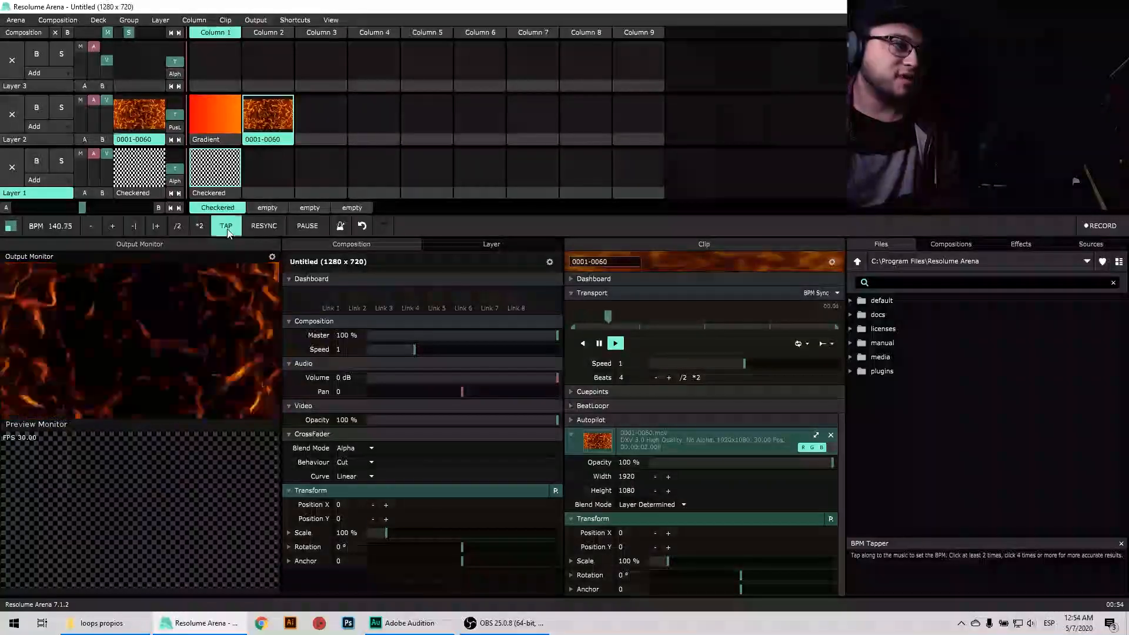
pyautogui.click(227, 227)
pyautogui.click(227, 227)
pyautogui.click(227, 227)
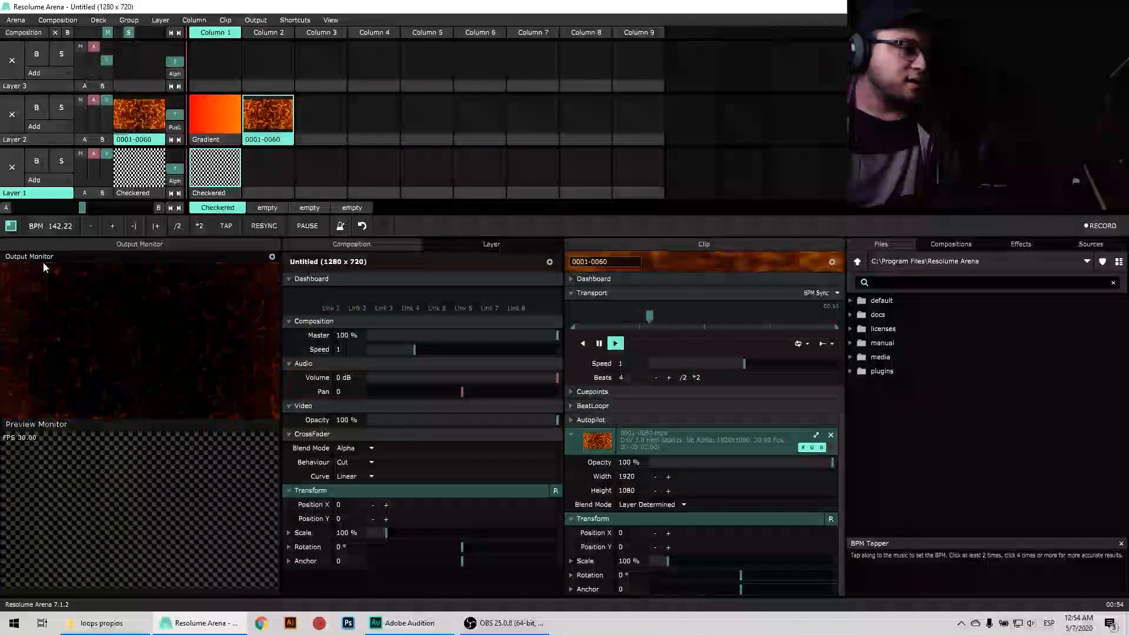
# Lower the tempo in single increments to 132.22 BPM, raise it to 134.22 BPM, and try the temporary downward nudge
pyautogui.click(91, 225)
pyautogui.click(90, 226)
pyautogui.click(90, 228)
pyautogui.click(91, 228)
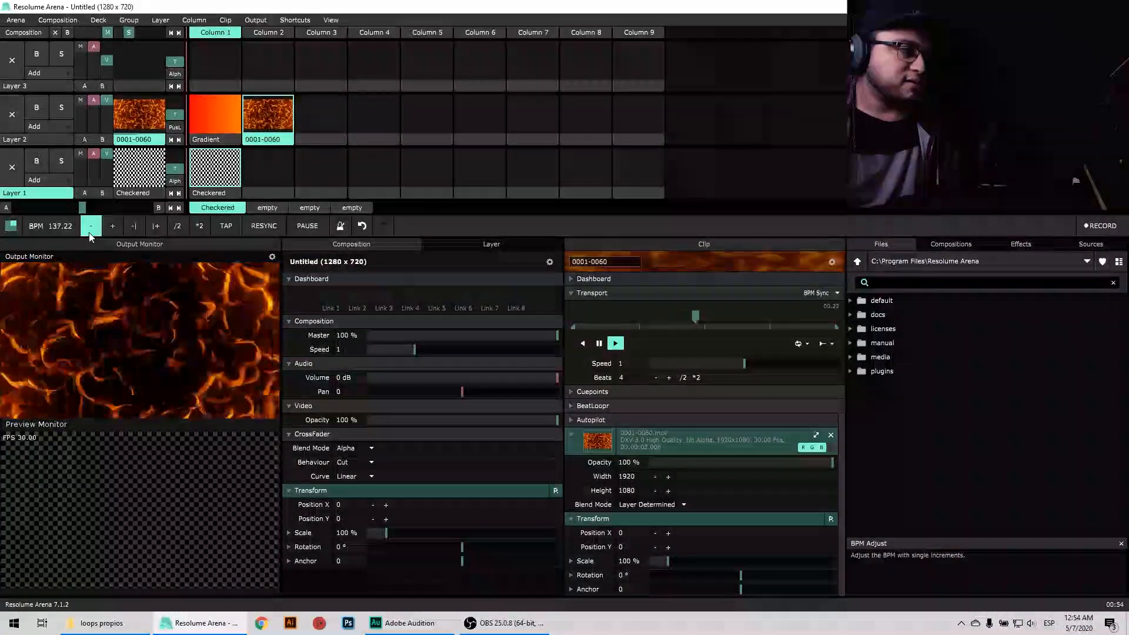
pyautogui.click(91, 228)
pyautogui.click(92, 228)
pyautogui.click(94, 229)
pyautogui.click(96, 232)
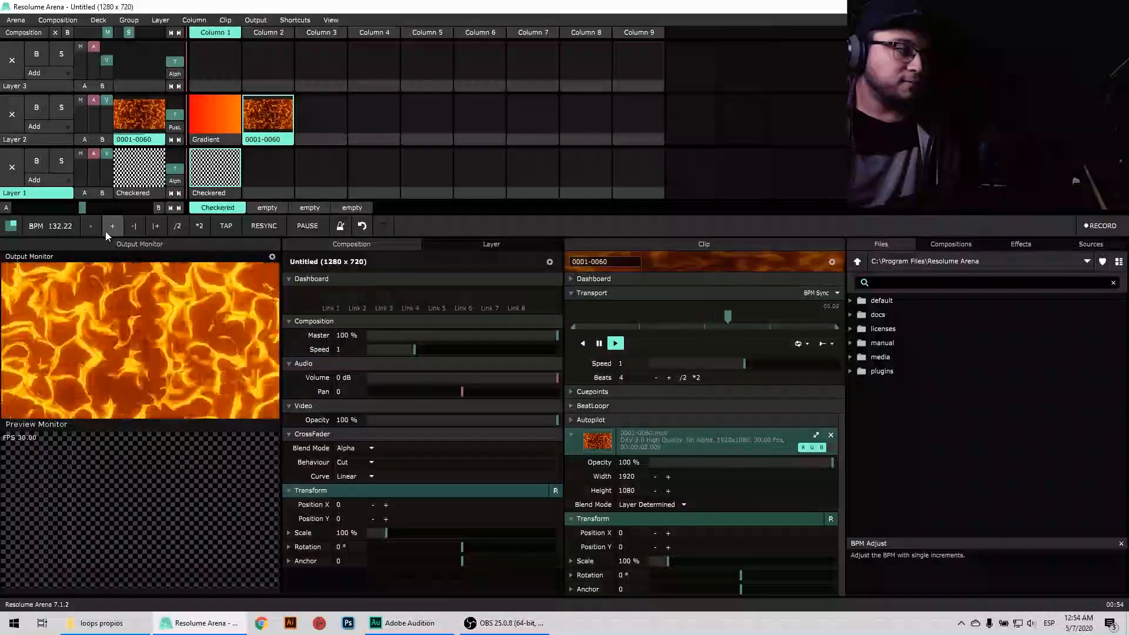
pyautogui.click(131, 232)
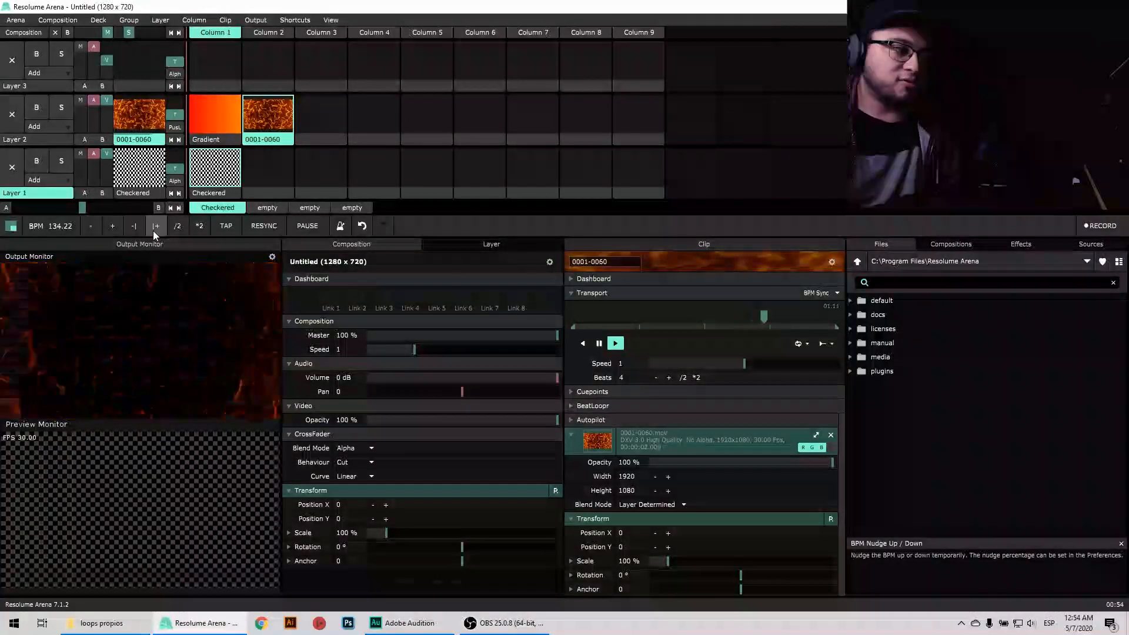
# Try the temporary upward nudge, halve the composition tempo twice, and double it twice back to 134.22 BPM
pyautogui.click(154, 228)
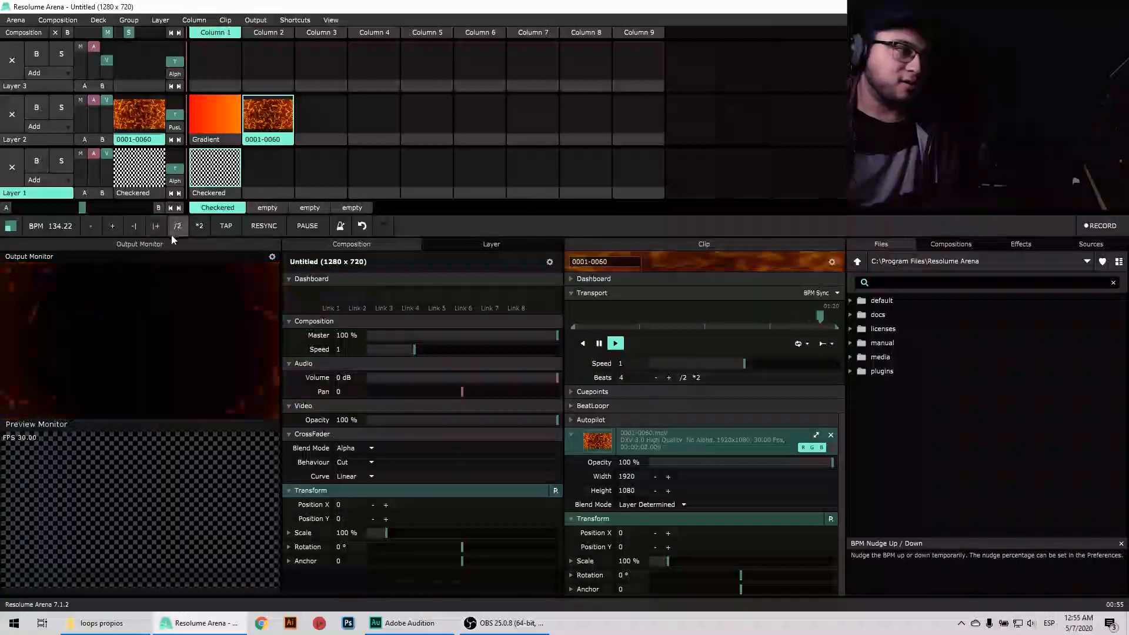
pyautogui.click(177, 229)
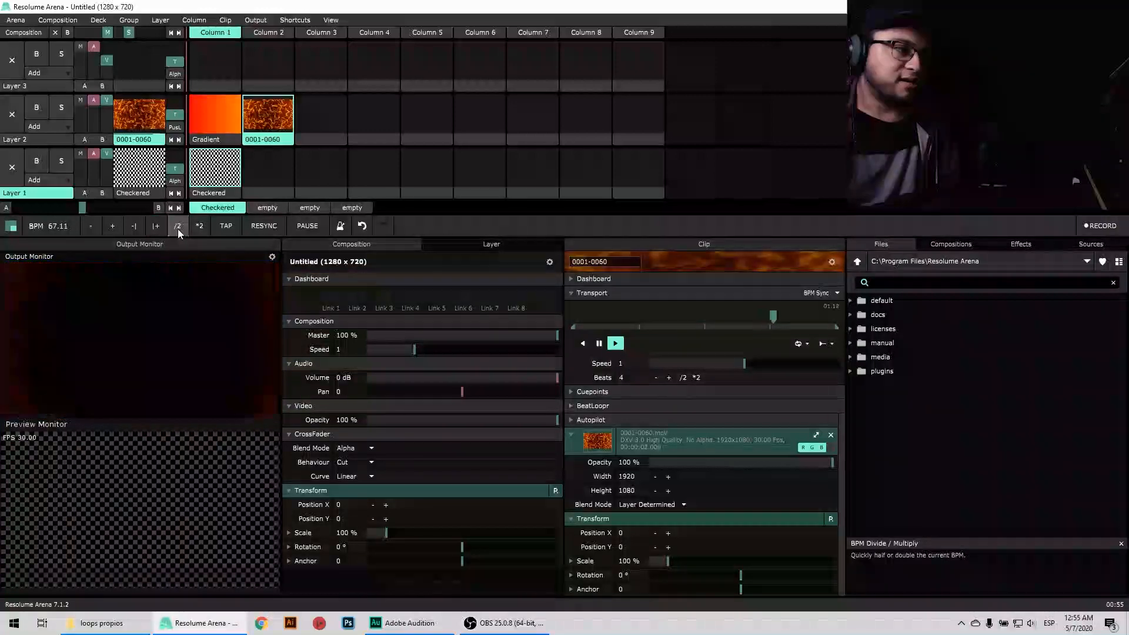
pyautogui.click(178, 228)
pyautogui.click(196, 230)
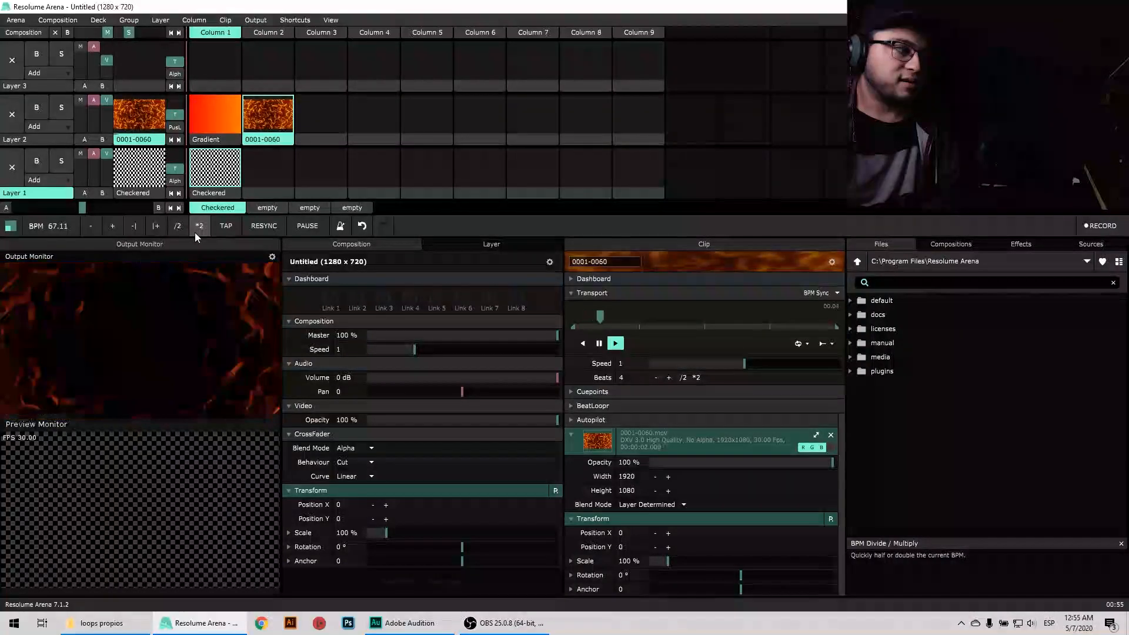
pyautogui.click(197, 229)
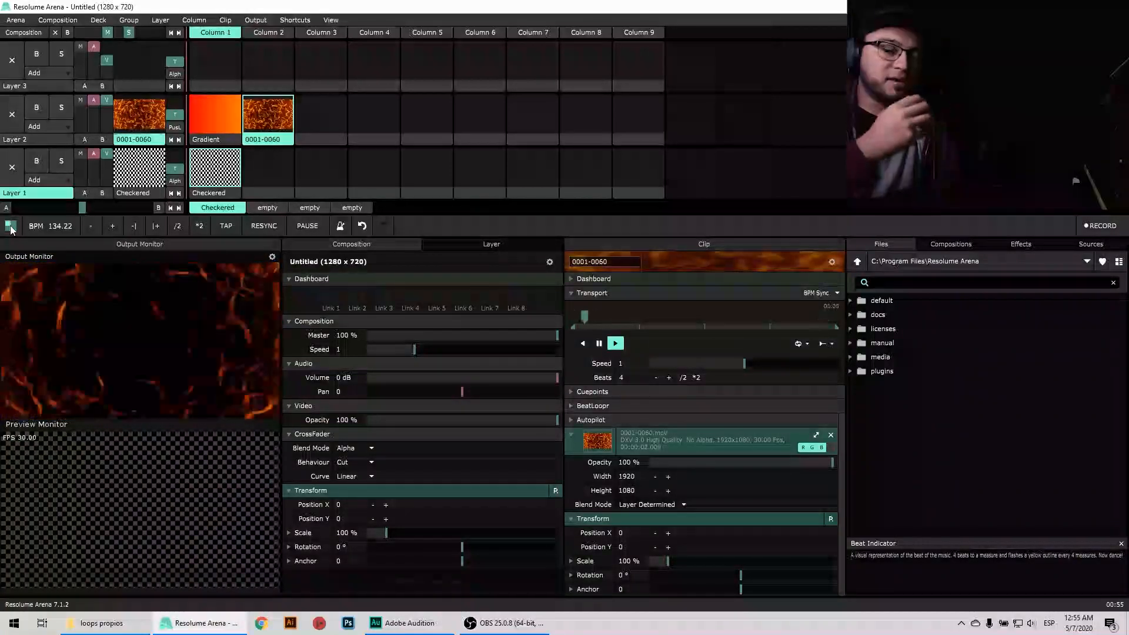
# Check the clip's transport modes, pause the BPM clock, and try the metronome
pyautogui.click(819, 293)
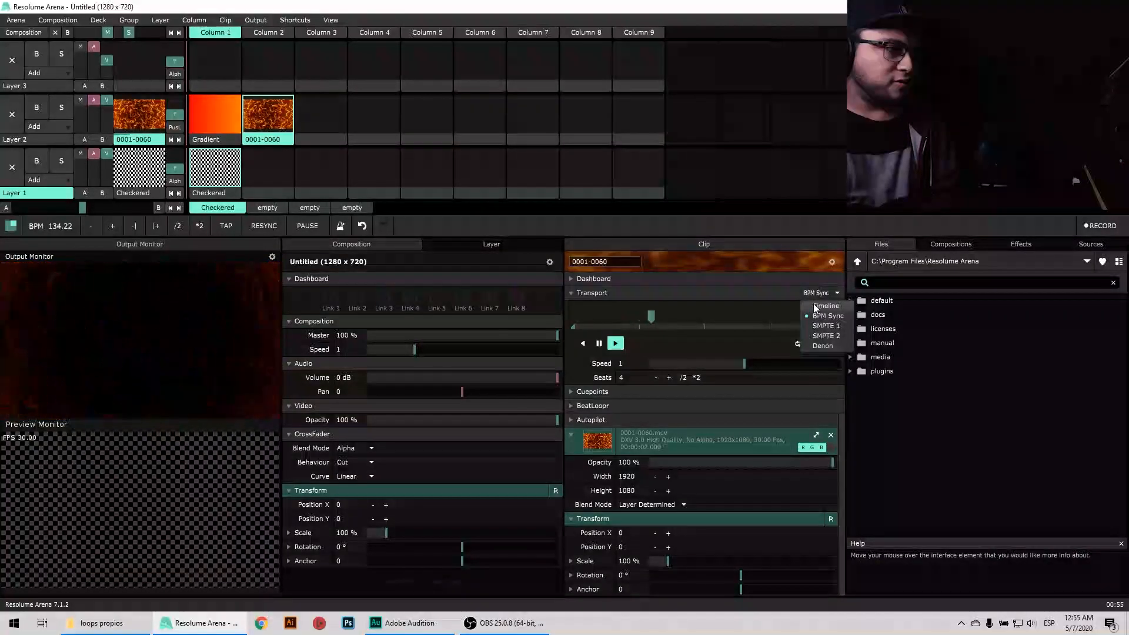
pyautogui.click(308, 226)
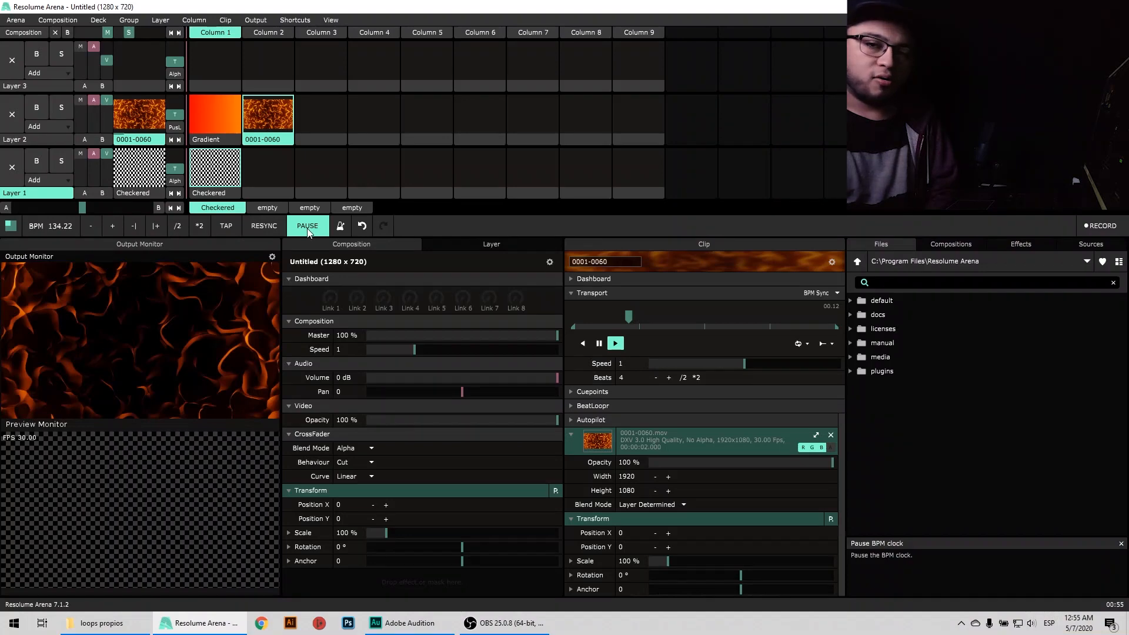
pyautogui.click(340, 227)
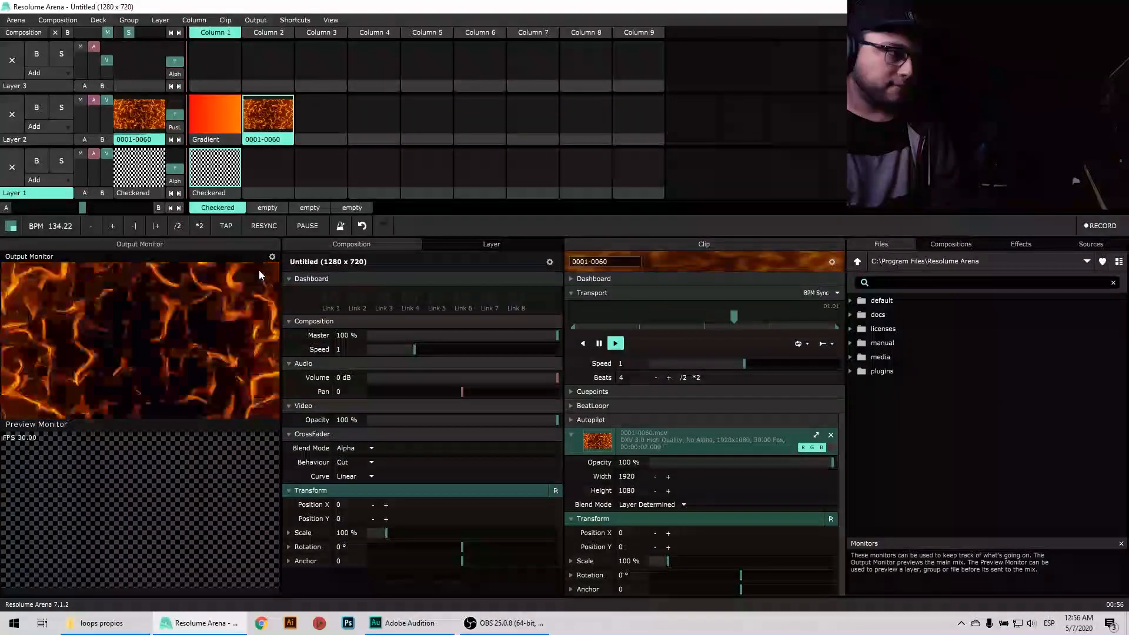
# Arrange the output and preview monitors Side By Side and widen the monitor area slightly
pyautogui.click(273, 257)
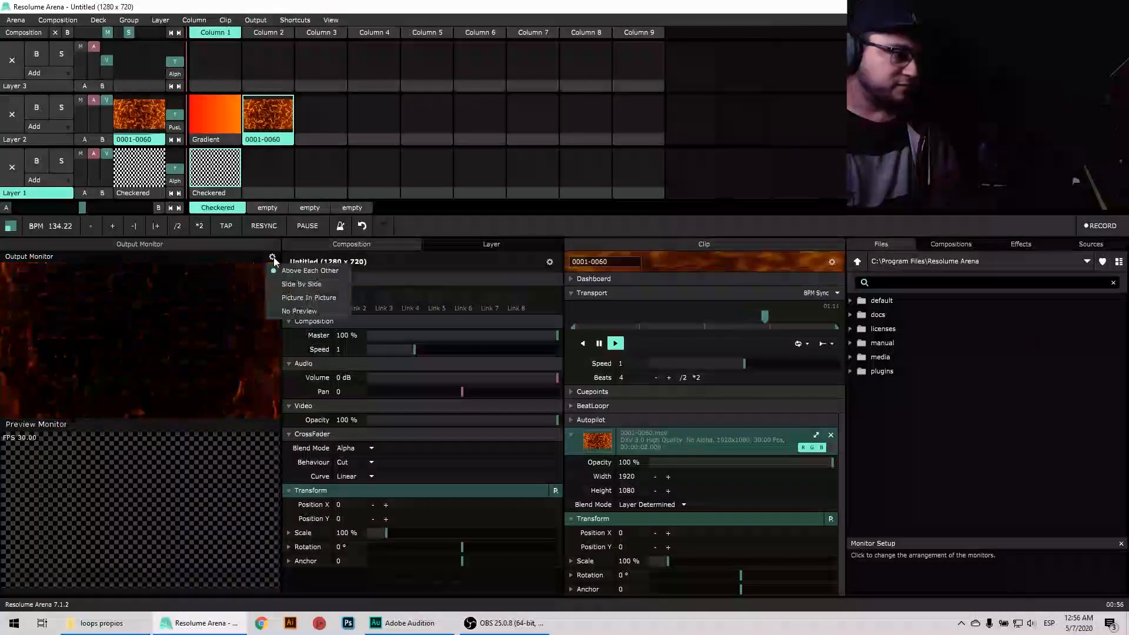
pyautogui.click(318, 284)
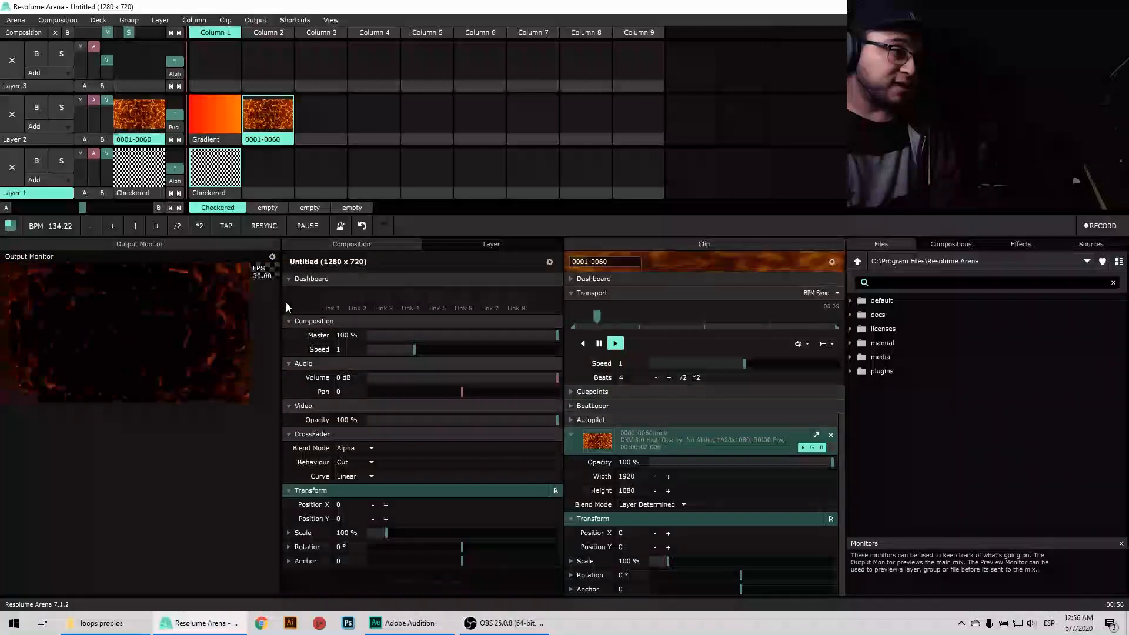
pyautogui.moveTo(282, 320)
pyautogui.mouseDown()
pyautogui.moveTo(377, 321)
pyautogui.moveTo(213, 321)
pyautogui.moveTo(296, 320)
pyautogui.mouseUp()
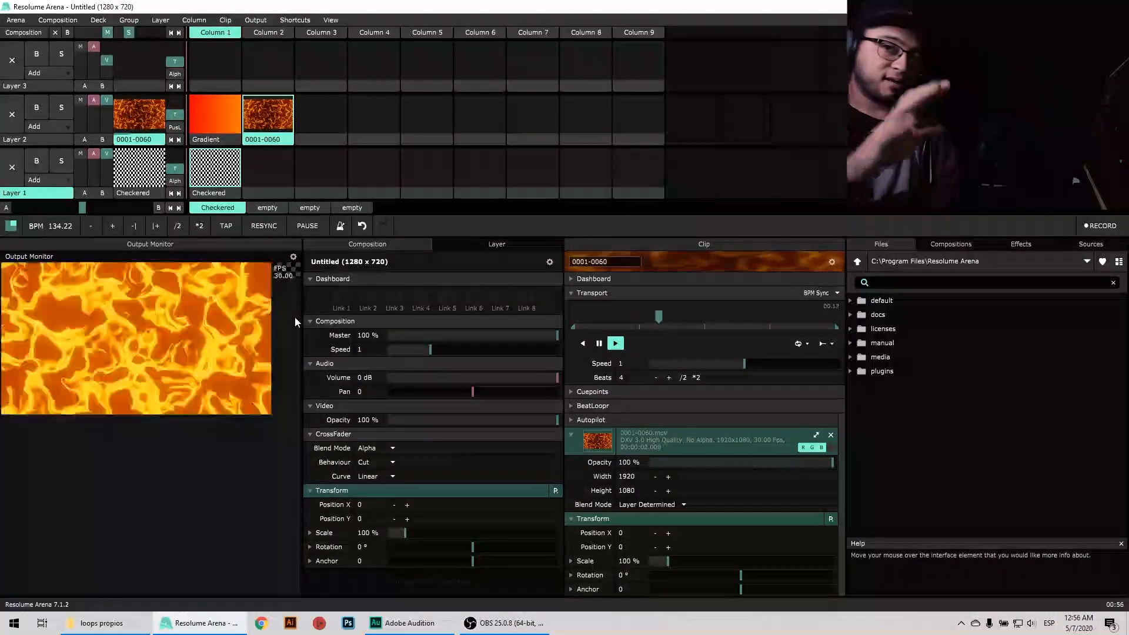
# Switch the monitors to Picture In Picture and preview the Gradient clip without playing it
pyautogui.click(292, 257)
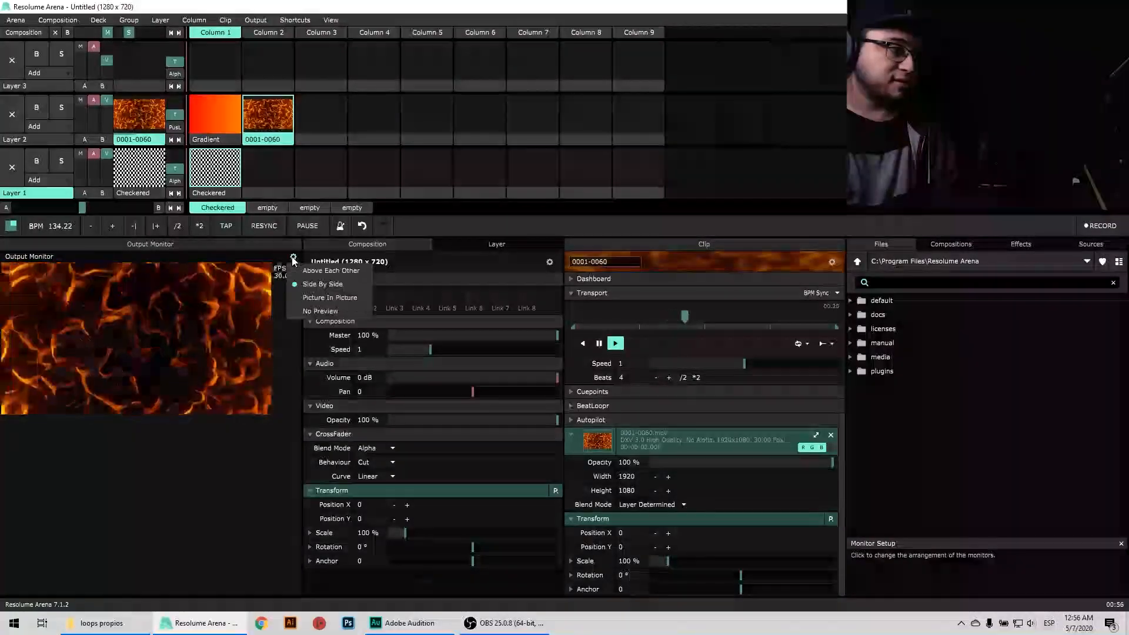
pyautogui.click(326, 296)
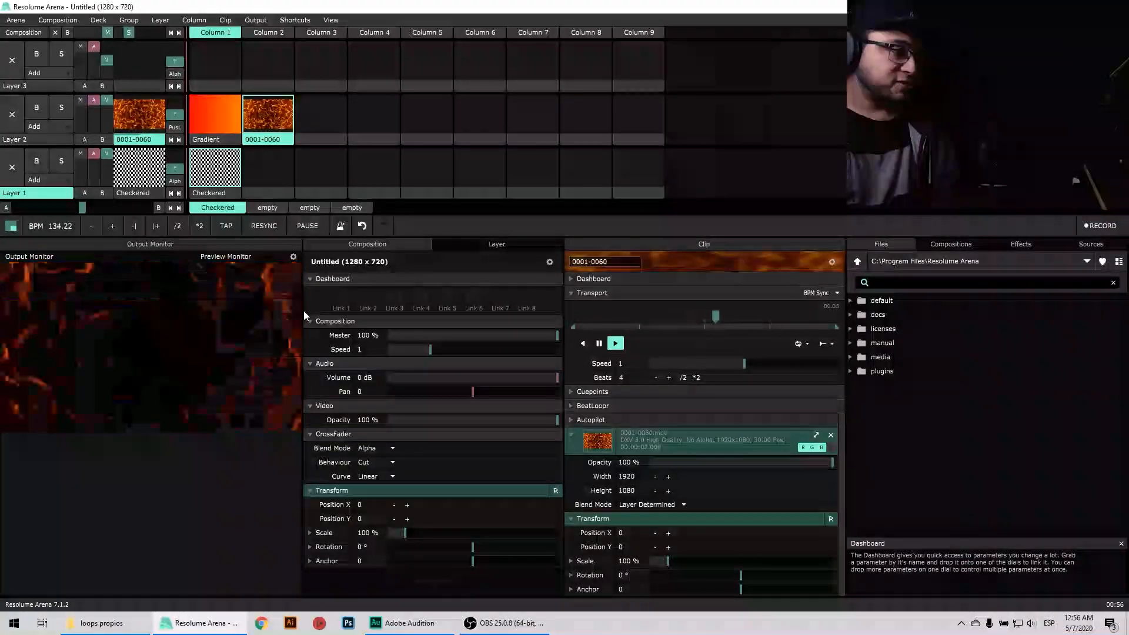
pyautogui.click(206, 140)
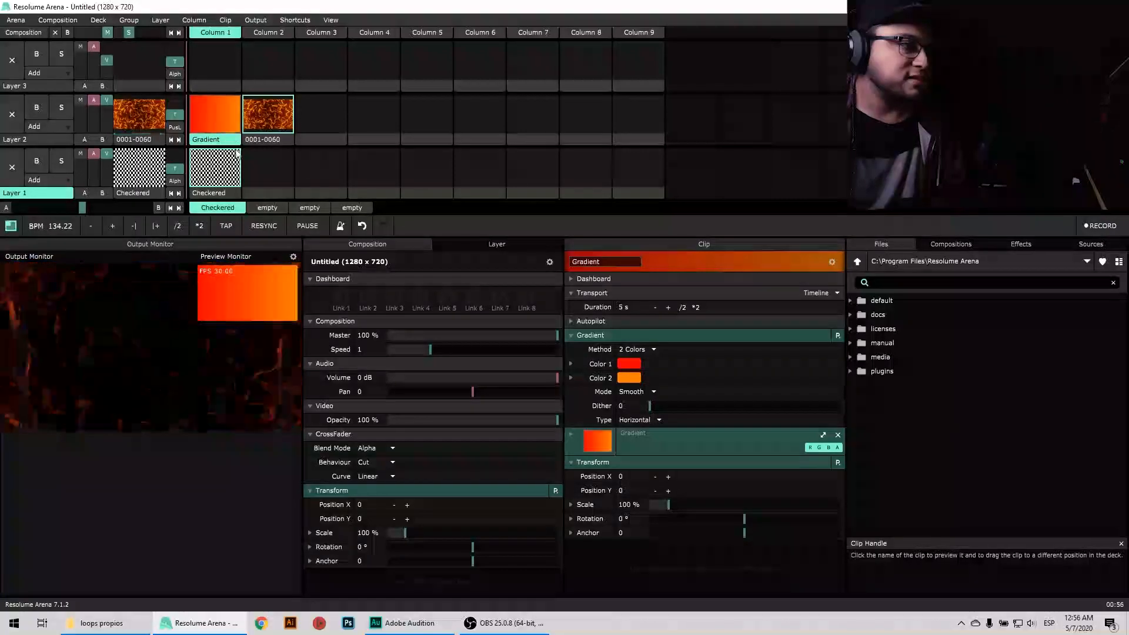
# Clear the playing clips from Layers 2 and 1, and play the 0001-0060 clip on Layer 2
pyautogui.click(18, 120)
pyautogui.click(12, 167)
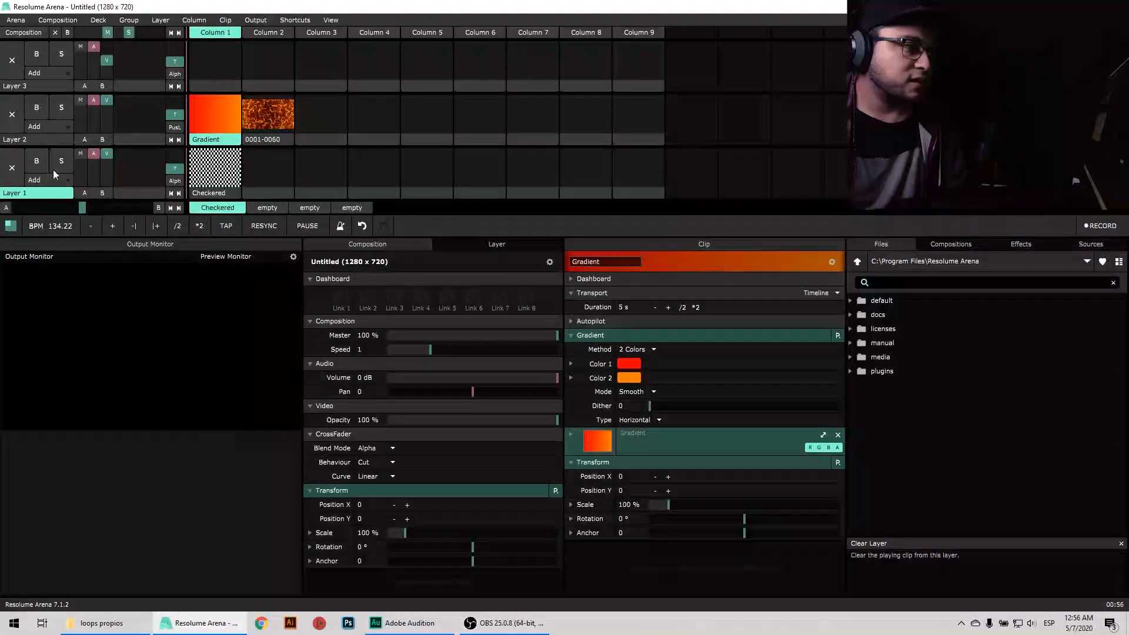
pyautogui.click(247, 125)
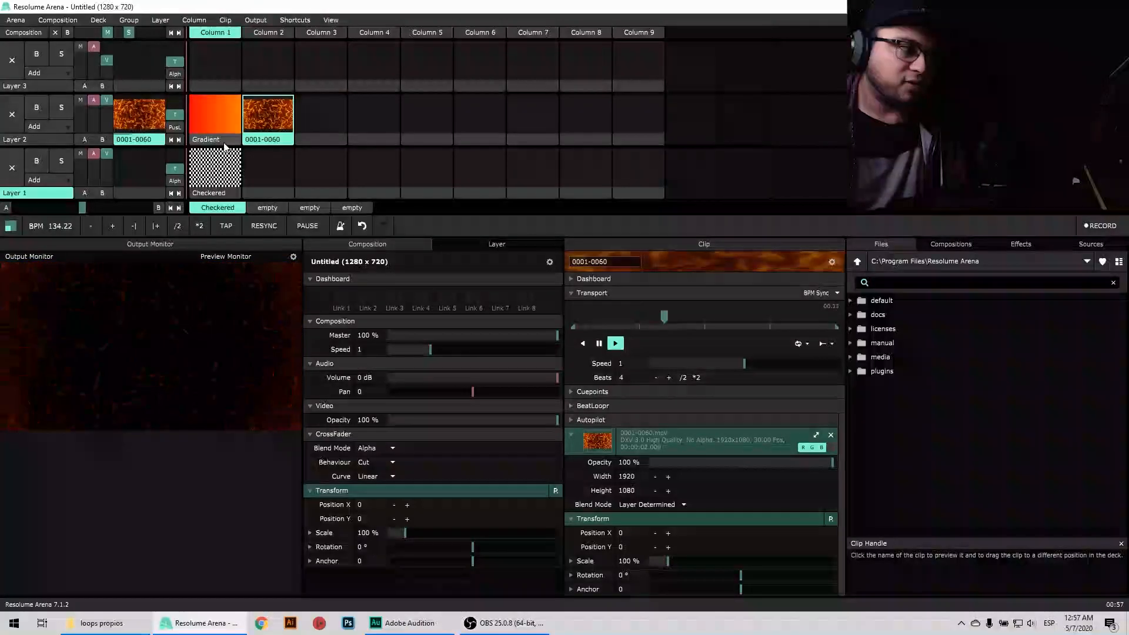
# Preview the Gradient clip, recolor it with blue as Color 1 and magenta as Color 2, and play it on Layer 2
pyautogui.click(224, 144)
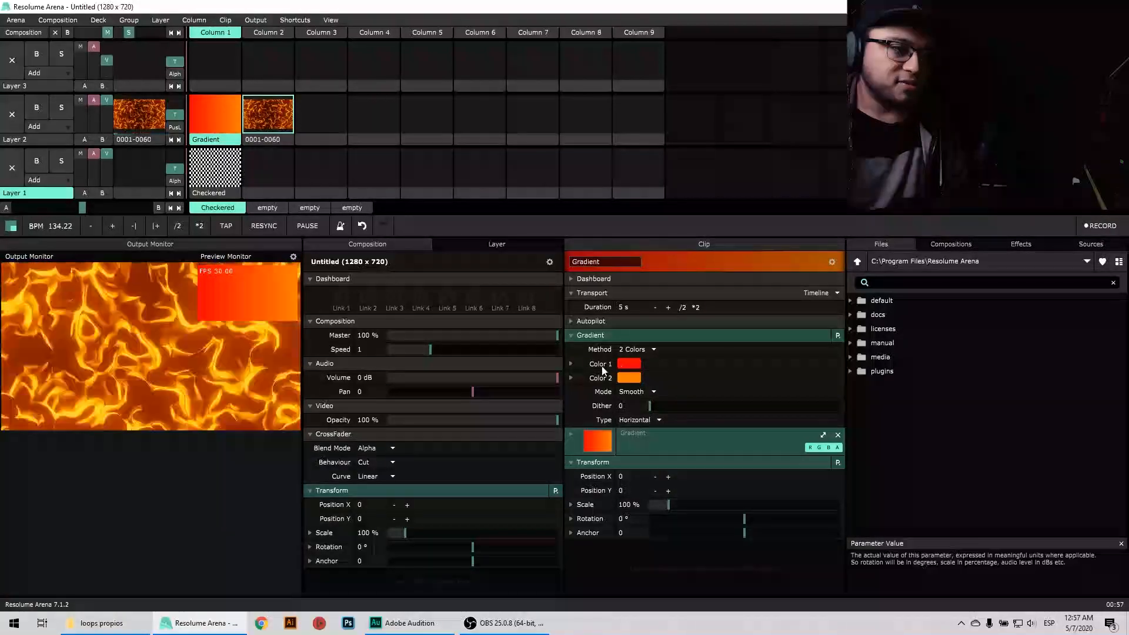
pyautogui.click(572, 364)
pyautogui.click(712, 392)
pyautogui.moveTo(711, 392); pyautogui.dragTo(731, 388)
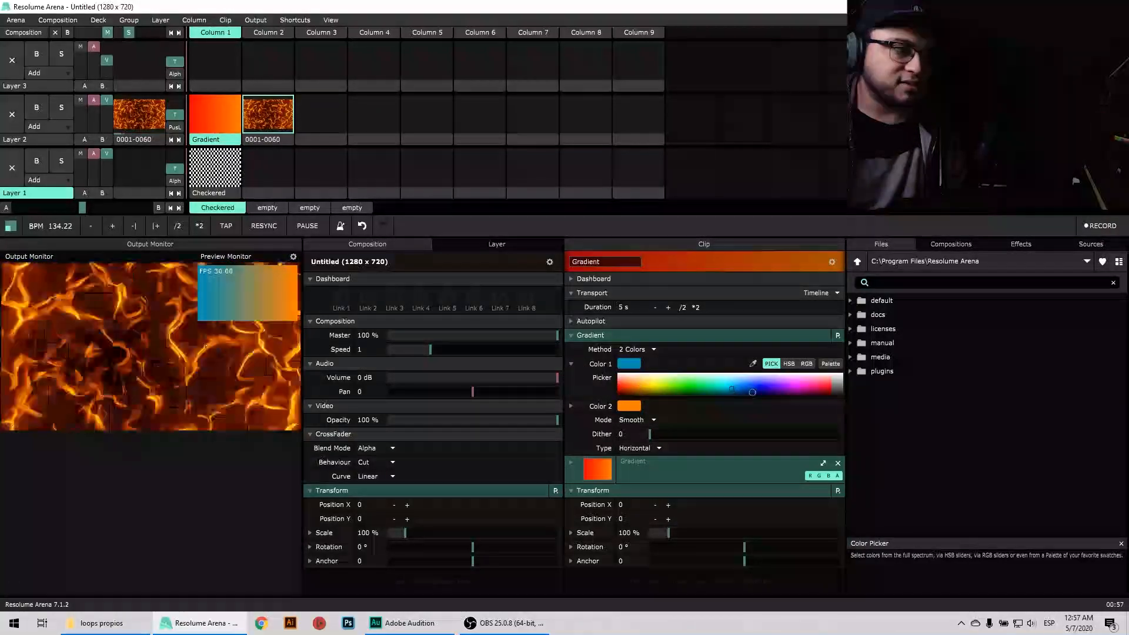
pyautogui.click(571, 406)
pyautogui.click(772, 422)
pyautogui.click(798, 431)
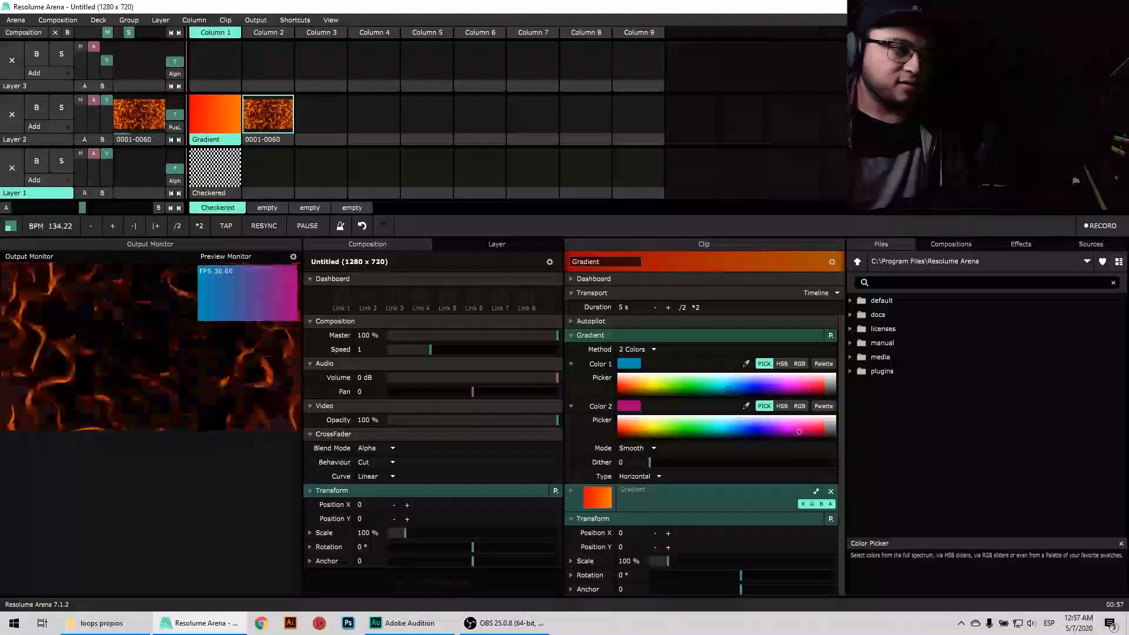
pyautogui.click(229, 129)
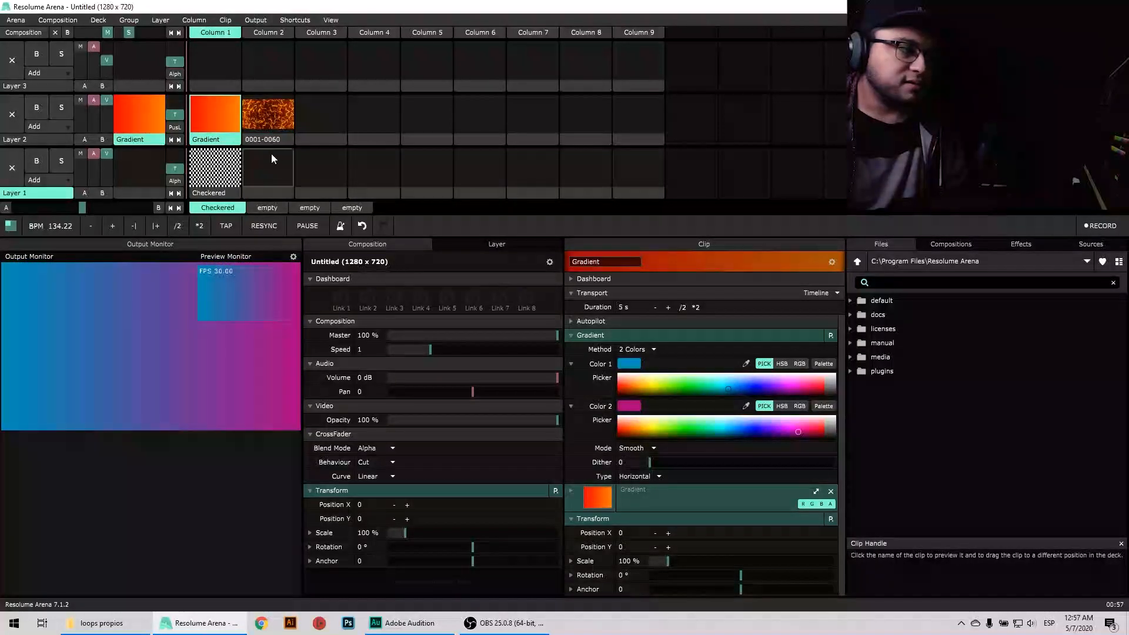
# Play the 0001-0060 clip on Layer 2 again and set the monitor arrangement to No Preview
pyautogui.click(244, 120)
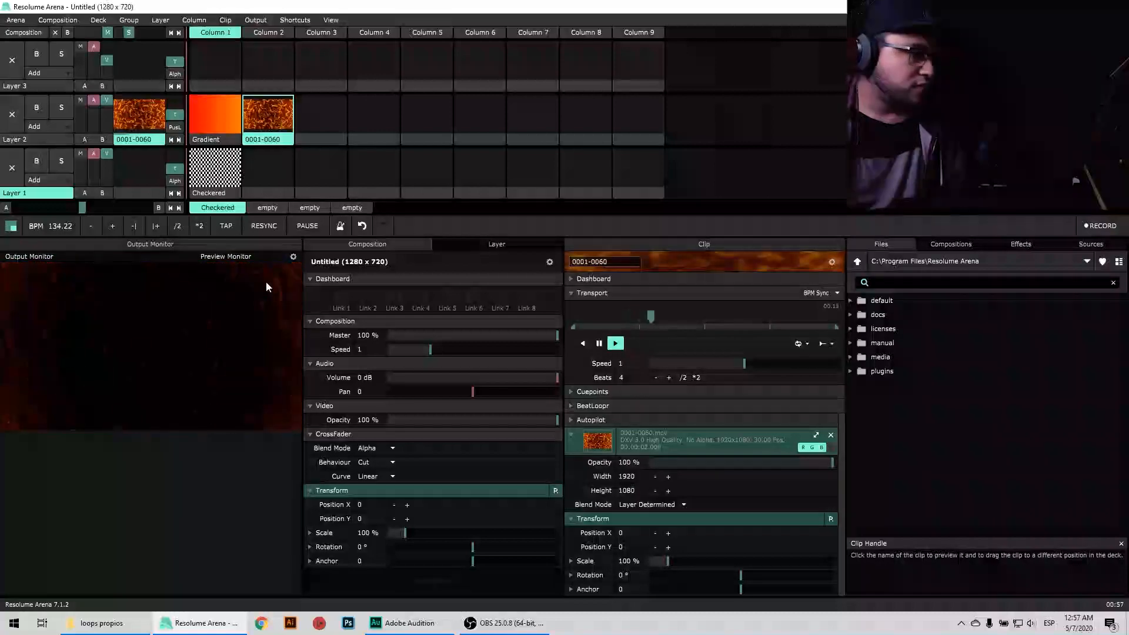
pyautogui.click(292, 256)
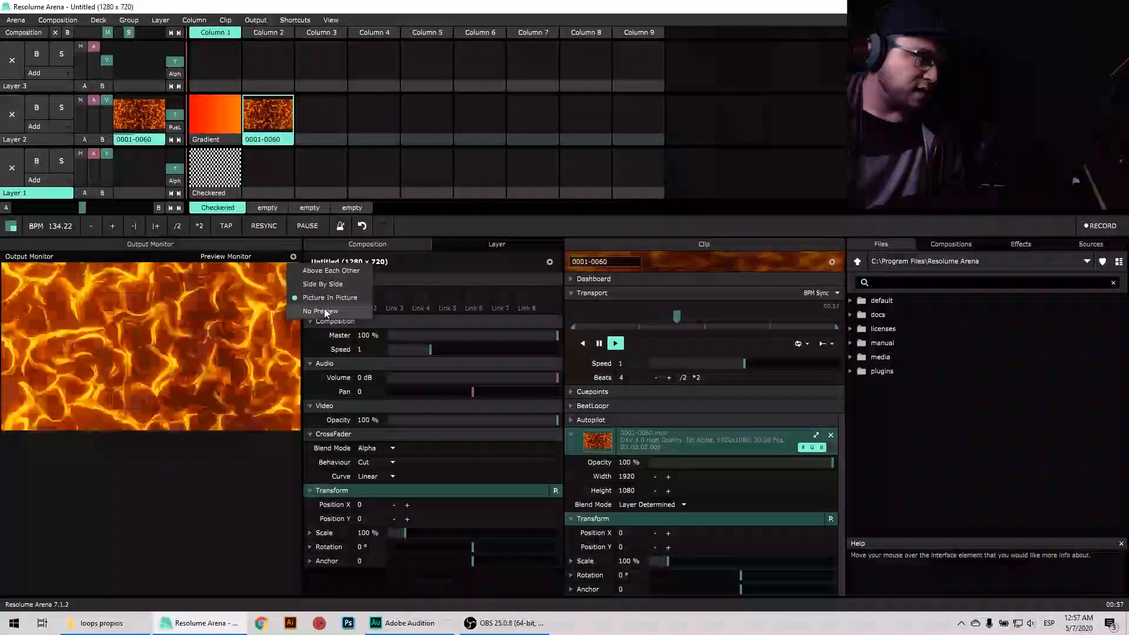
pyautogui.click(323, 308)
pyautogui.click(292, 261)
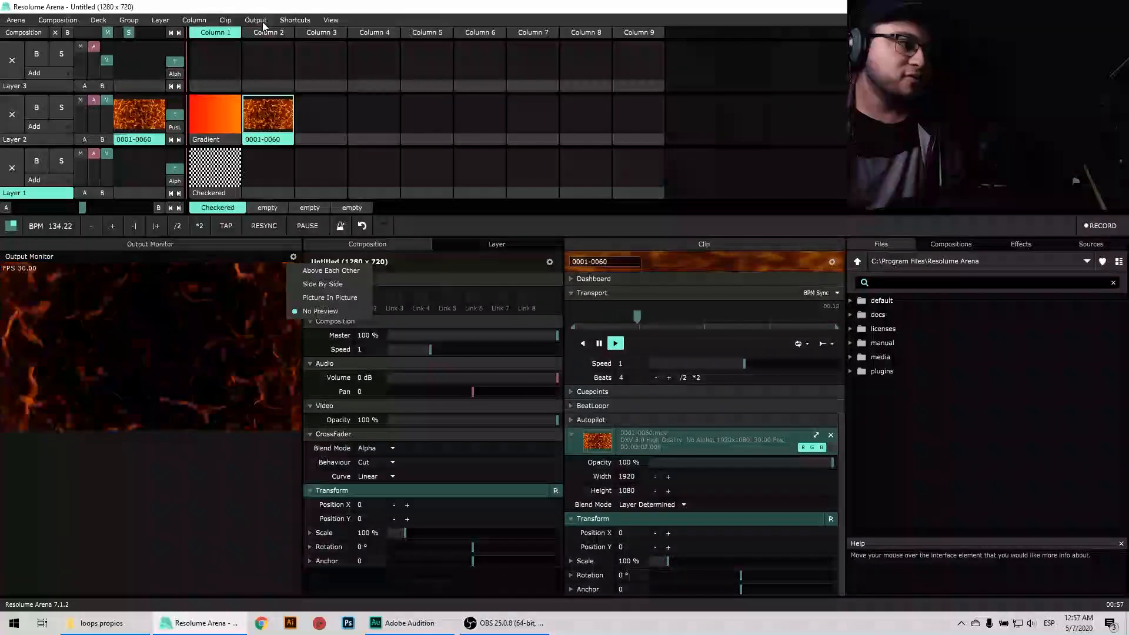
pyautogui.click(297, 257)
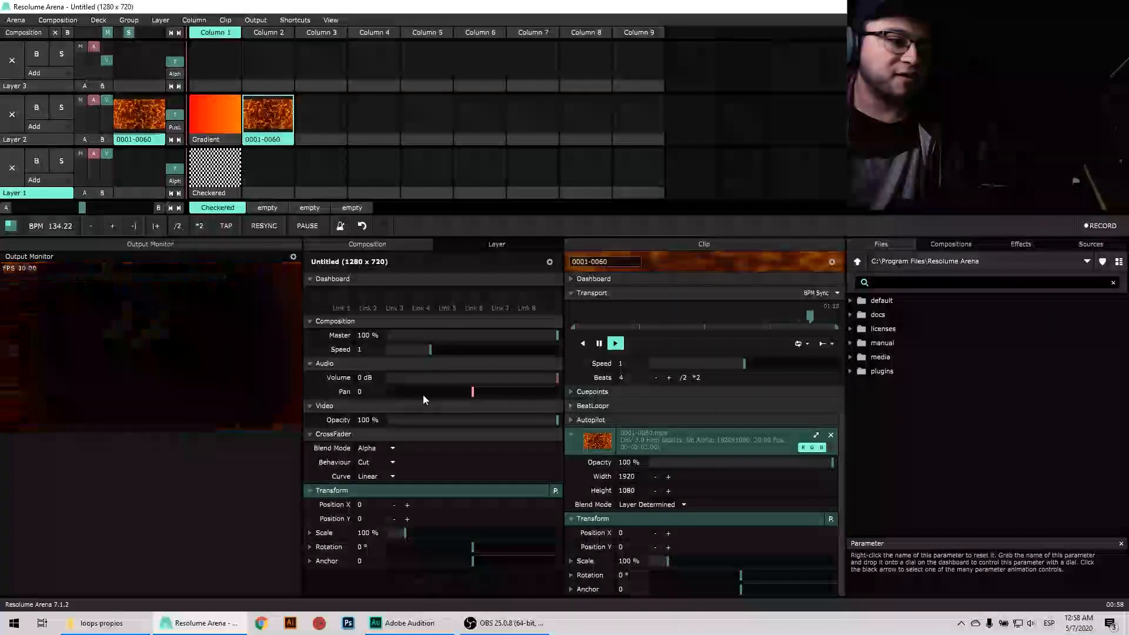
# Set the 0001-0060 clip's transport mode to Timeline
pyautogui.click(834, 294)
pyautogui.click(829, 305)
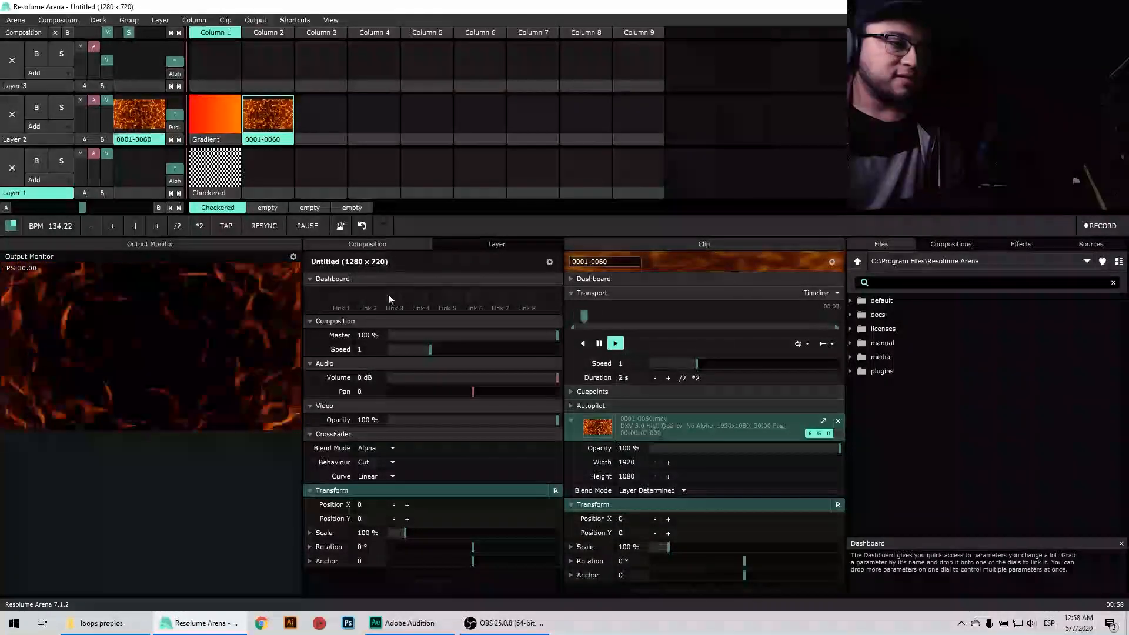
# Apply the Distortion video effect to the whole composition with its Distort amount at 1
pyautogui.click(1030, 244)
pyautogui.scroll(-2, 898, 379)
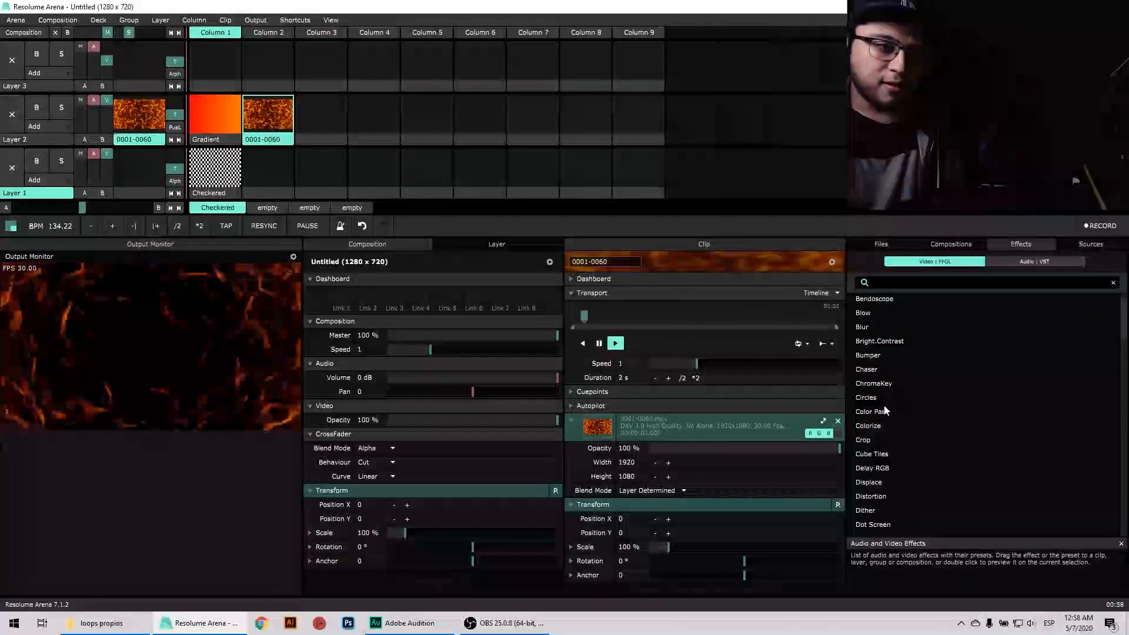
pyautogui.scroll(-2, 897, 415)
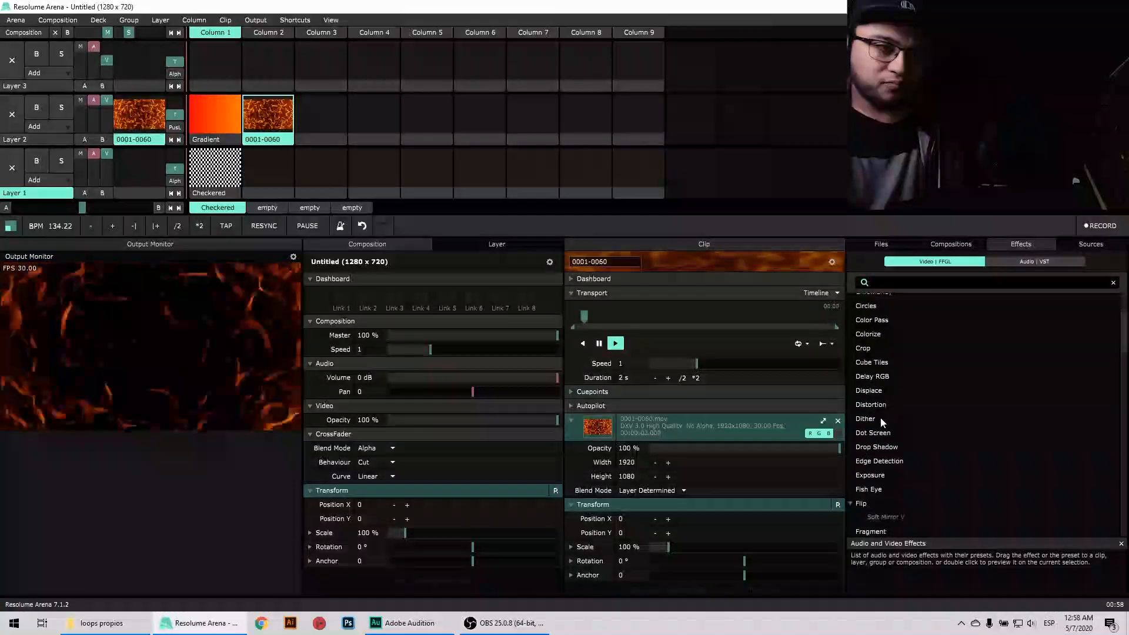
pyautogui.moveTo(879, 407); pyautogui.dragTo(556, 588)
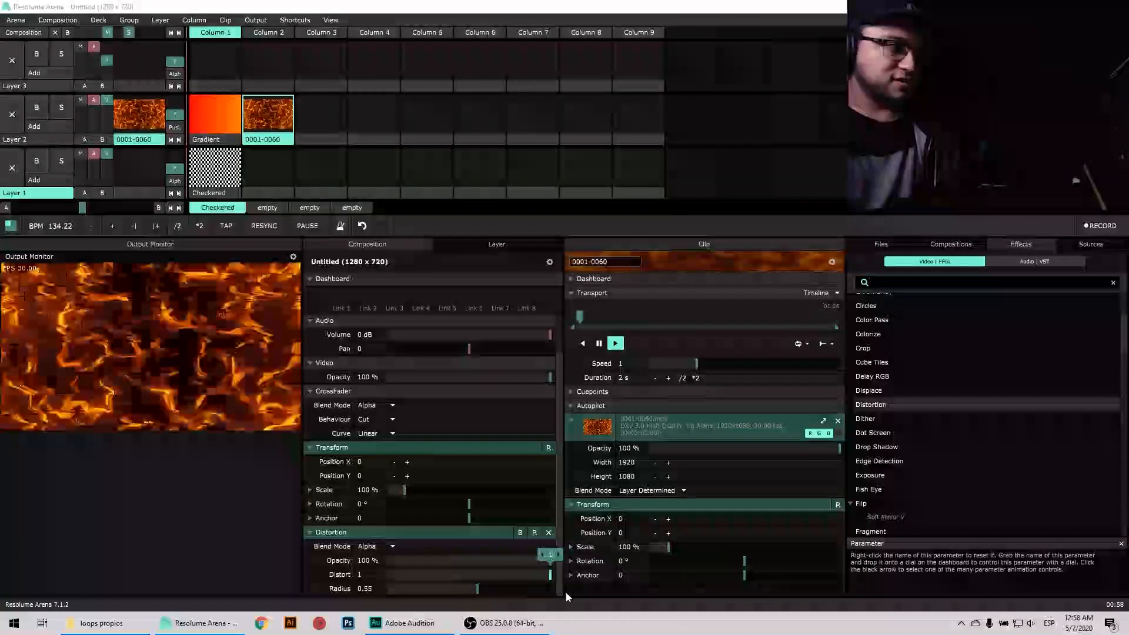
# Play the Gradient clip and vary the Distortion radius, raising it to 1 and lowering it to 0.47
pyautogui.click(211, 126)
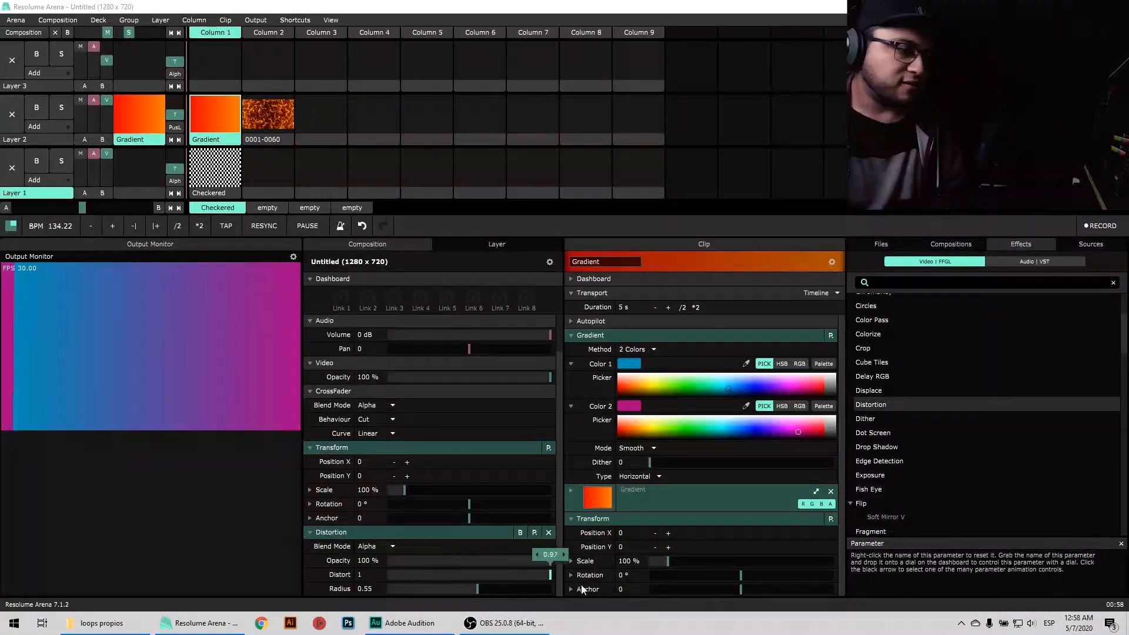
pyautogui.moveTo(477, 591); pyautogui.dragTo(589, 592)
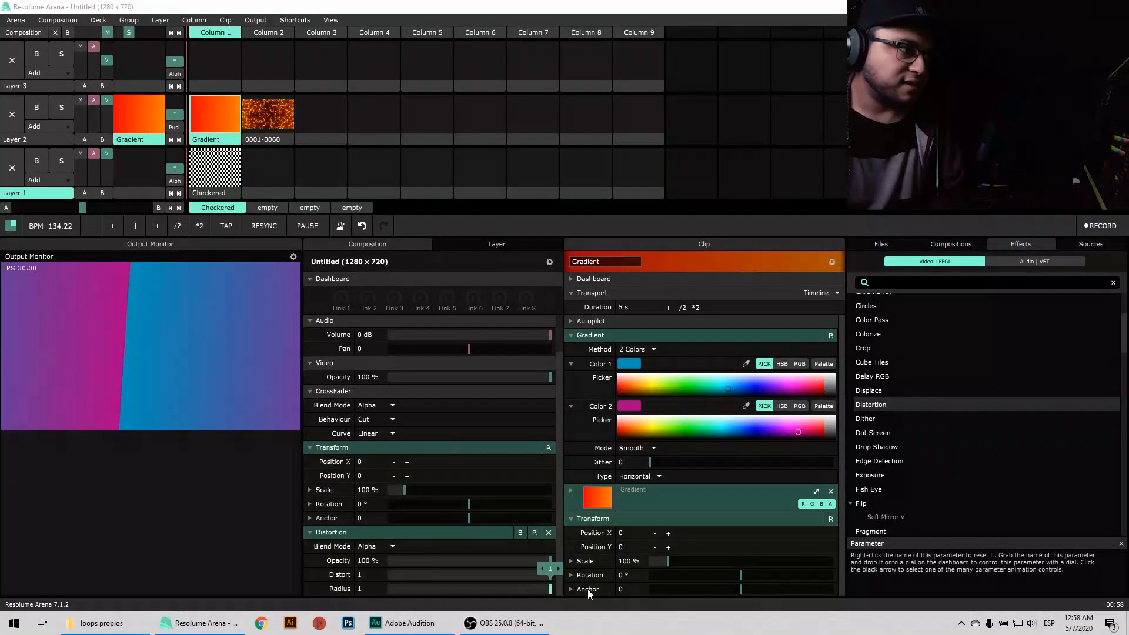
pyautogui.moveTo(486, 591); pyautogui.dragTo(428, 590)
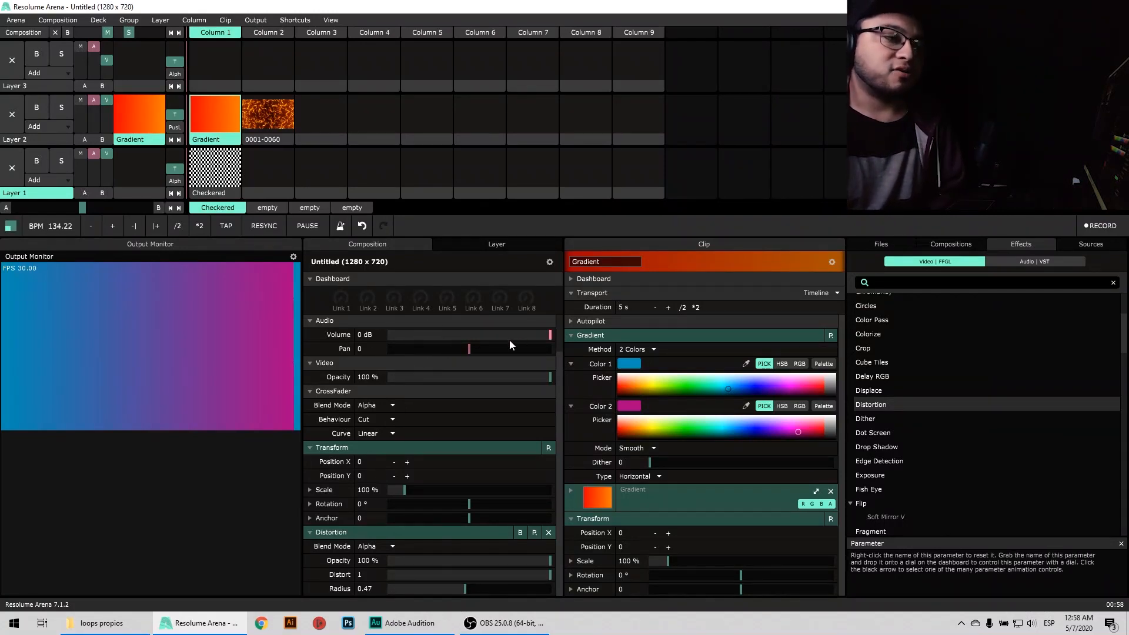
# Try the composition's volume and opacity controls, leaving them at 0 dB and 100 %
pyautogui.moveTo(529, 335); pyautogui.dragTo(442, 333)
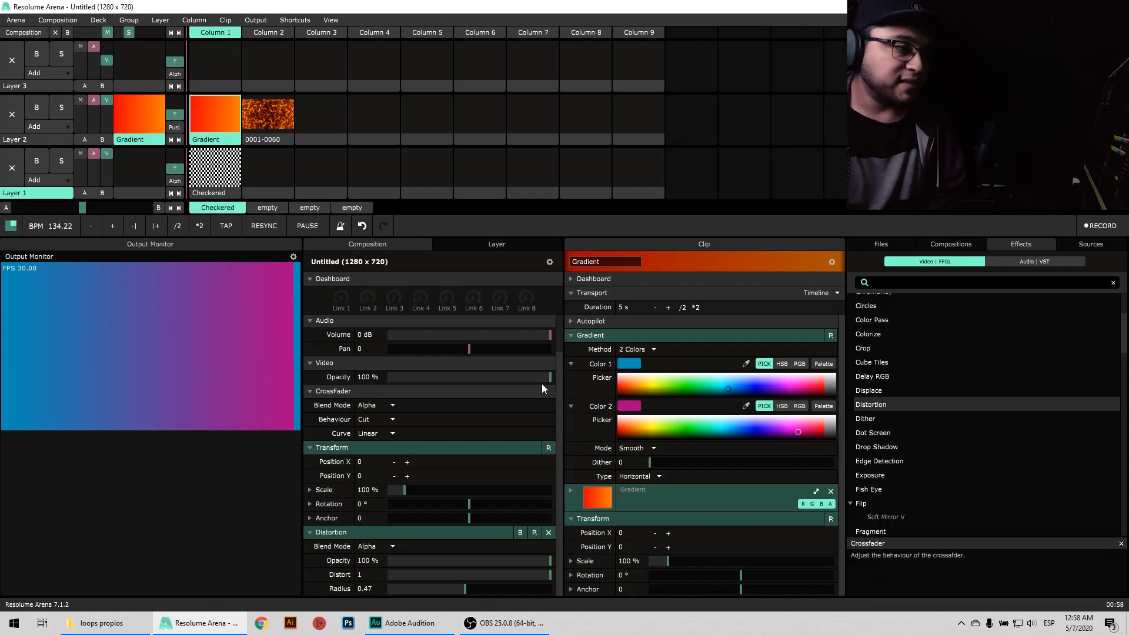
pyautogui.moveTo(542, 382); pyautogui.dragTo(584, 379)
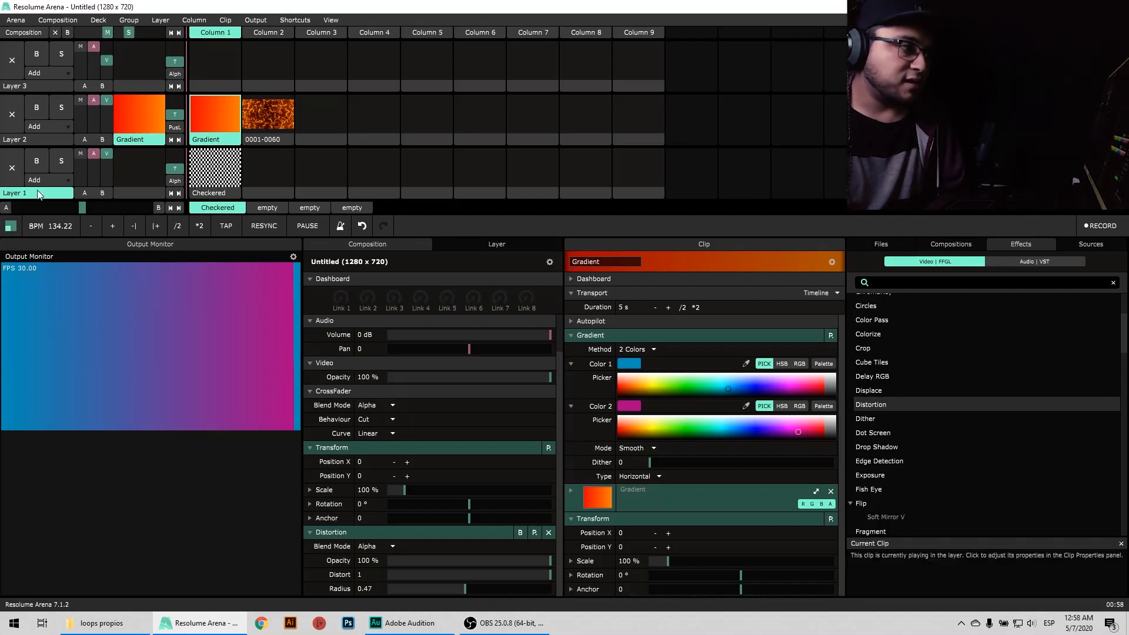
# Assign Layer 1 to crossfader bus A and Layer 2 to bus B, and set the crossfader blend mode to Cube
pyautogui.click(84, 192)
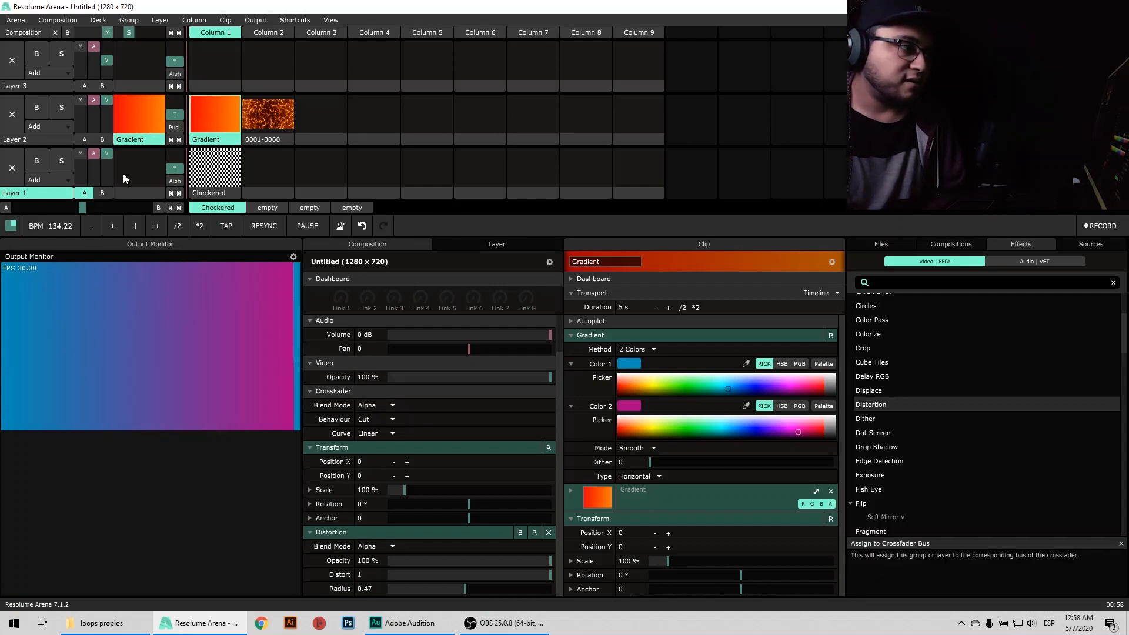
pyautogui.click(102, 142)
pyautogui.click(372, 404)
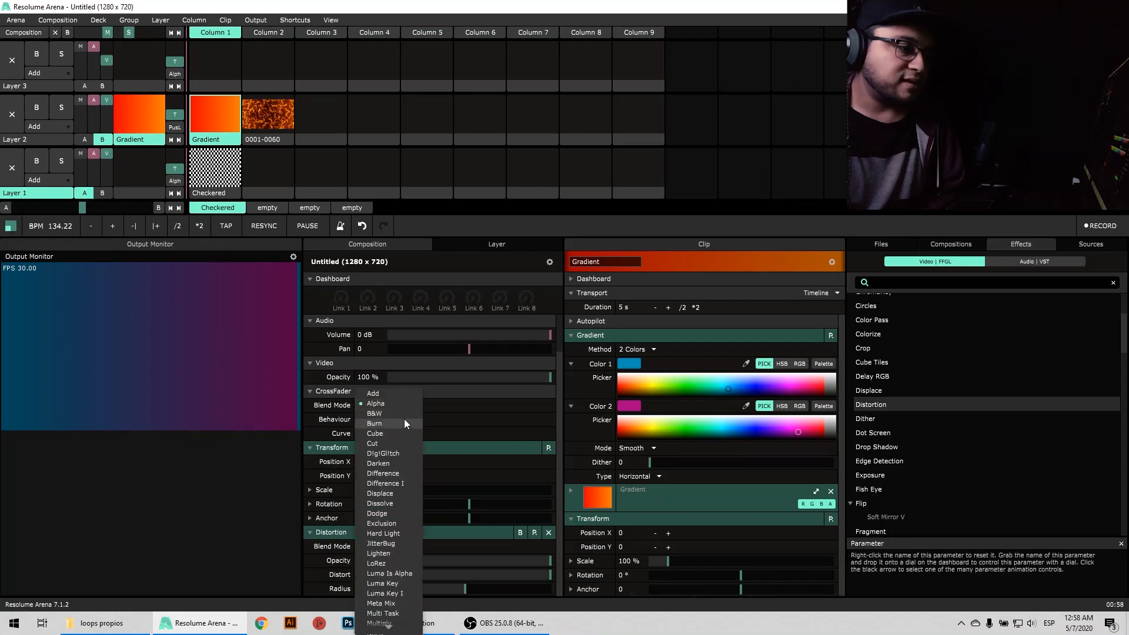
pyautogui.click(386, 432)
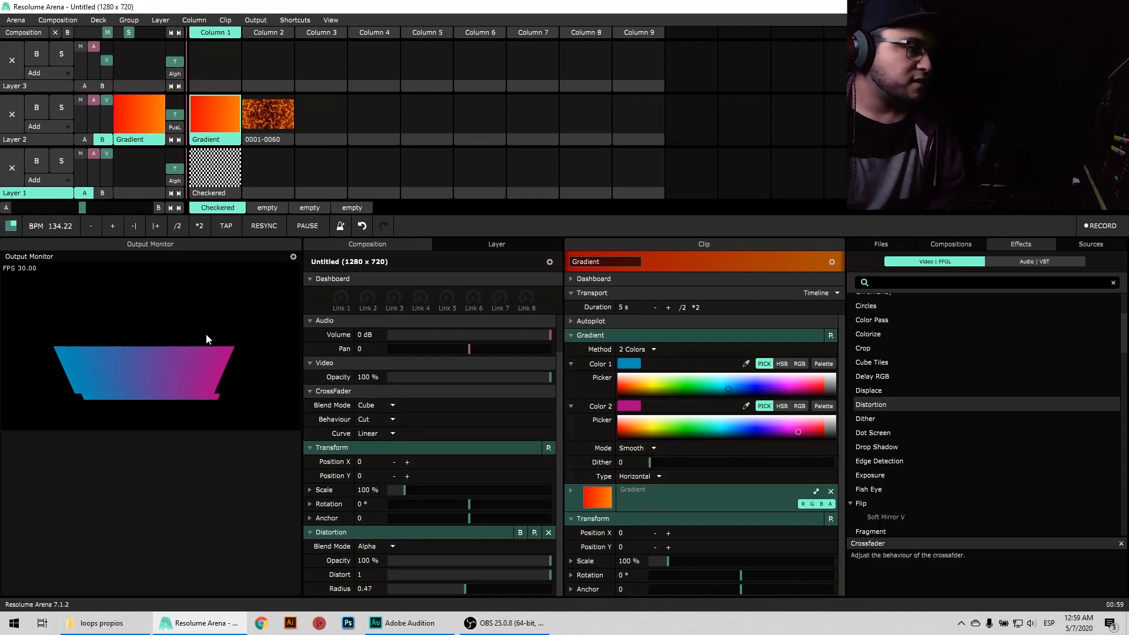
# Move the crossfader close to the bus B end and raise the composition's Distortion radius to 0.60
pyautogui.moveTo(84, 207); pyautogui.dragTo(234, 221)
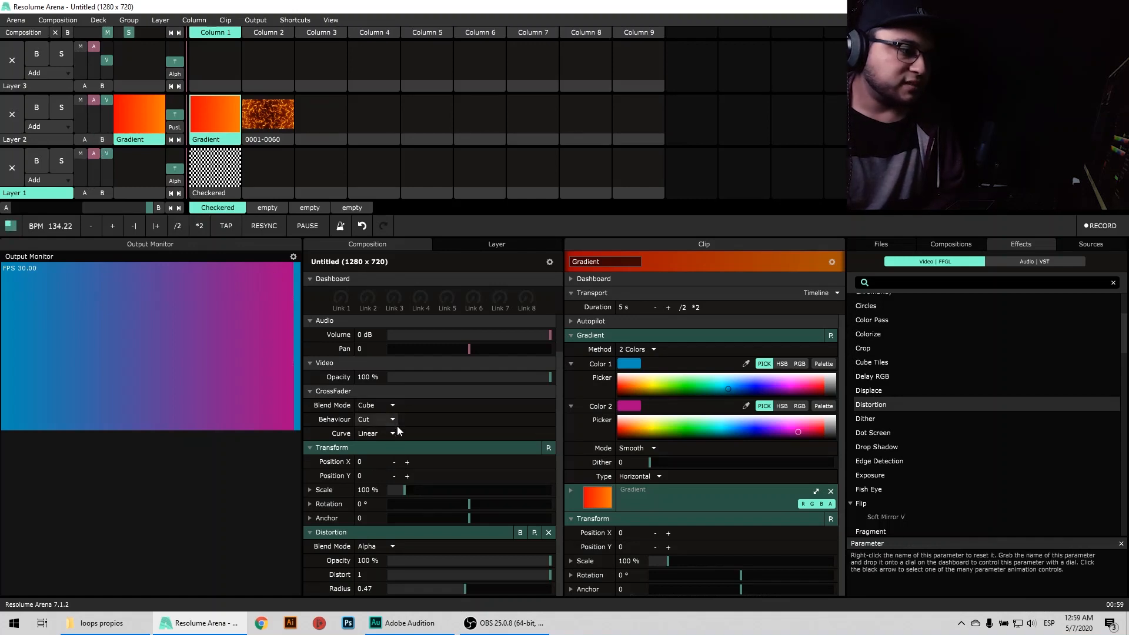
pyautogui.click(309, 449)
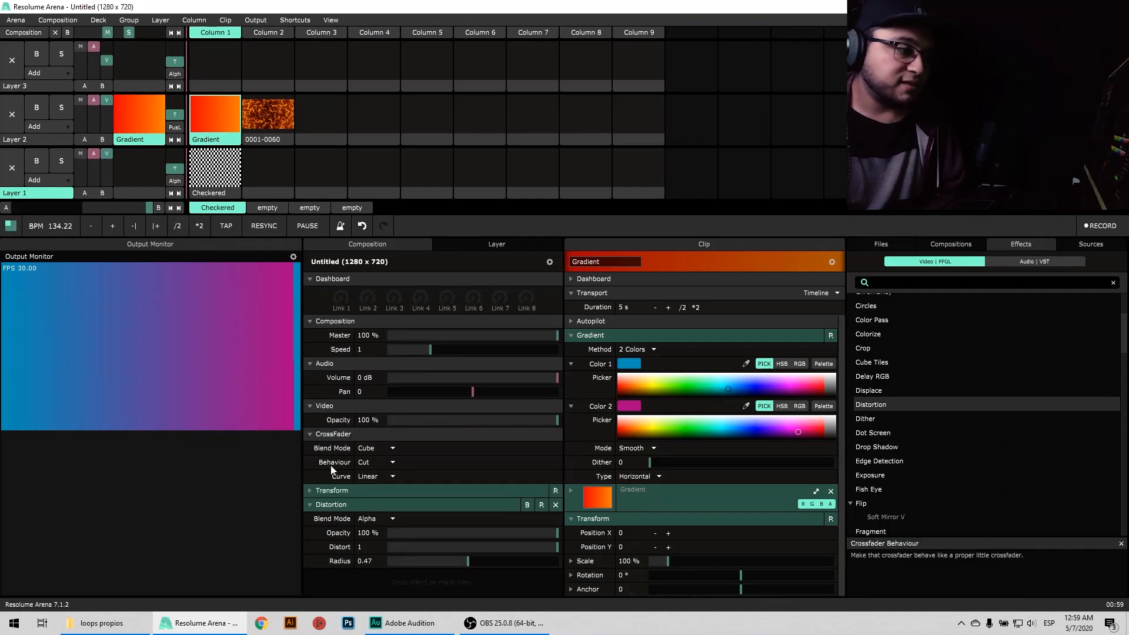
pyautogui.click(308, 504)
pyautogui.click(310, 504)
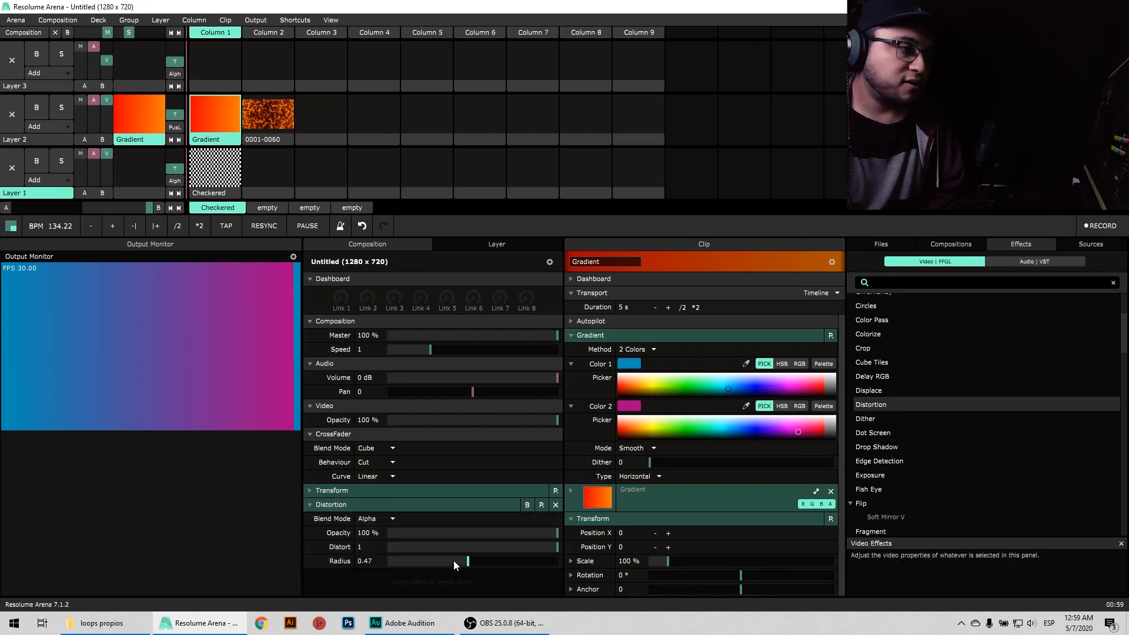
pyautogui.moveTo(454, 559); pyautogui.dragTo(496, 567)
# Show Layer 1's settings and expand its Autopilot section, with the Layer section collapsed
pyautogui.click(495, 244)
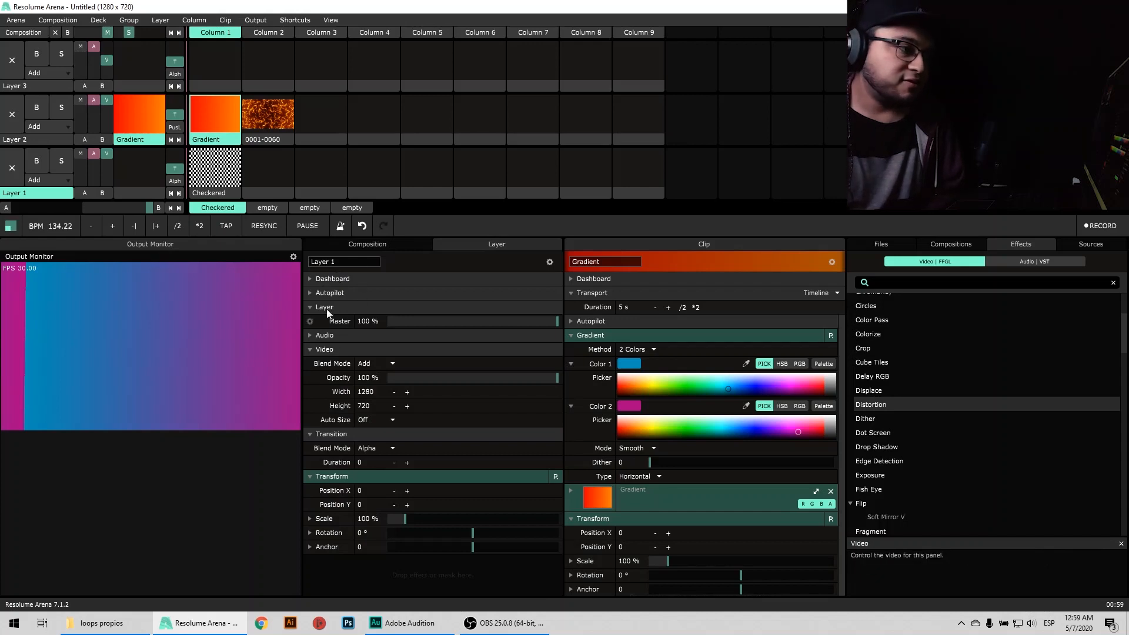
pyautogui.click(307, 308)
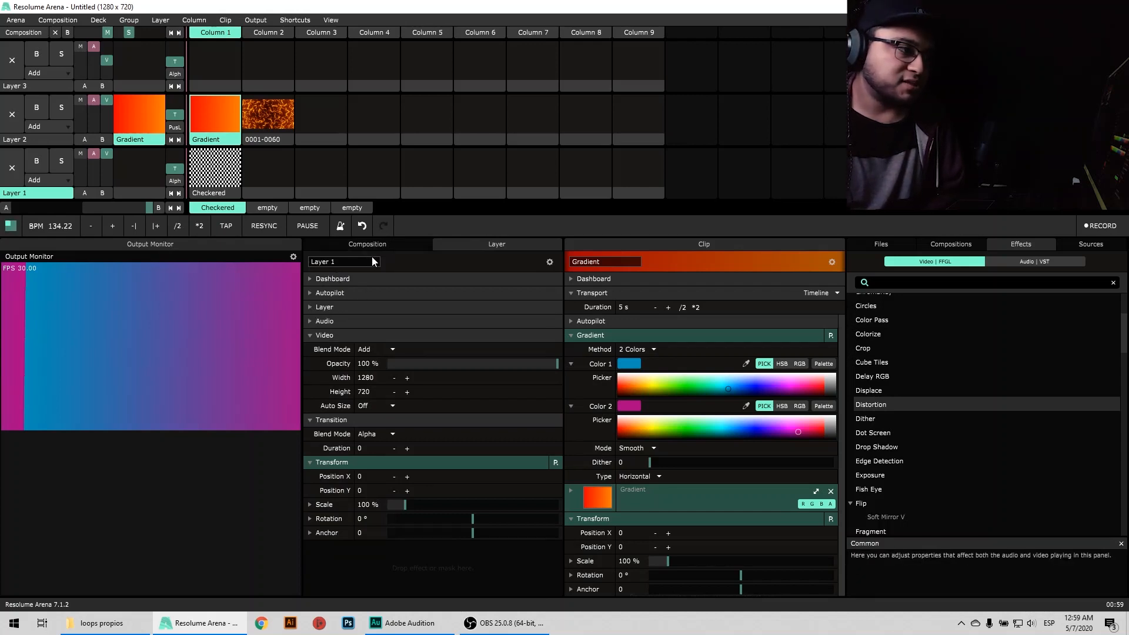
pyautogui.click(310, 293)
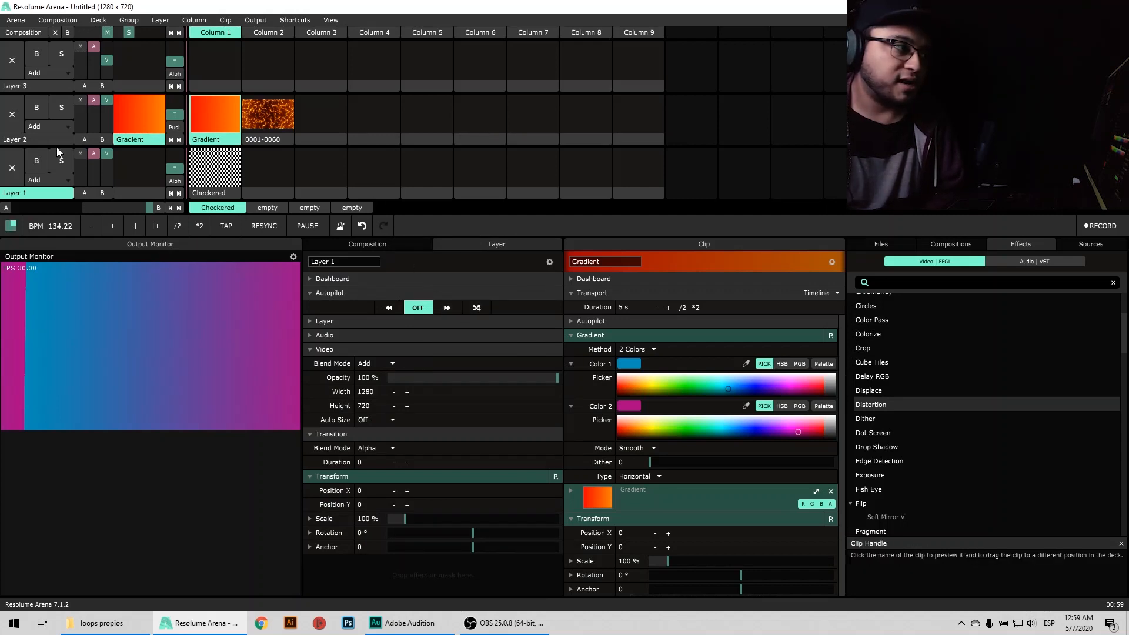
# Try forward autopilot on Layer 2 with the Gradient clip's duration at 4.900 s, ending with autopilot off and the layer cleared
pyautogui.click(26, 140)
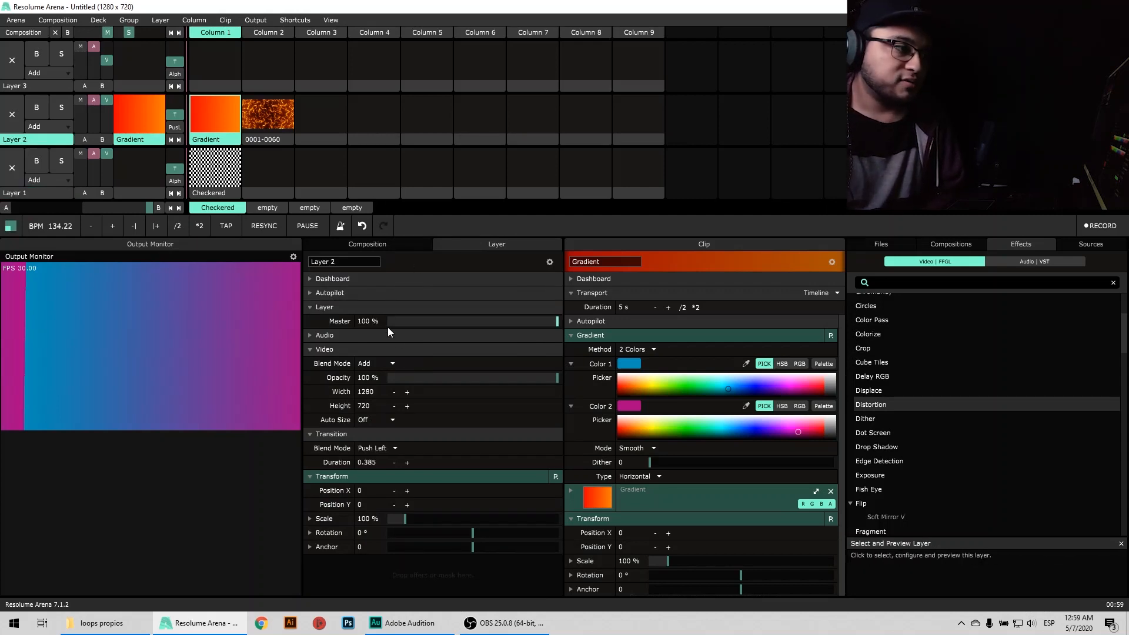
pyautogui.click(309, 292)
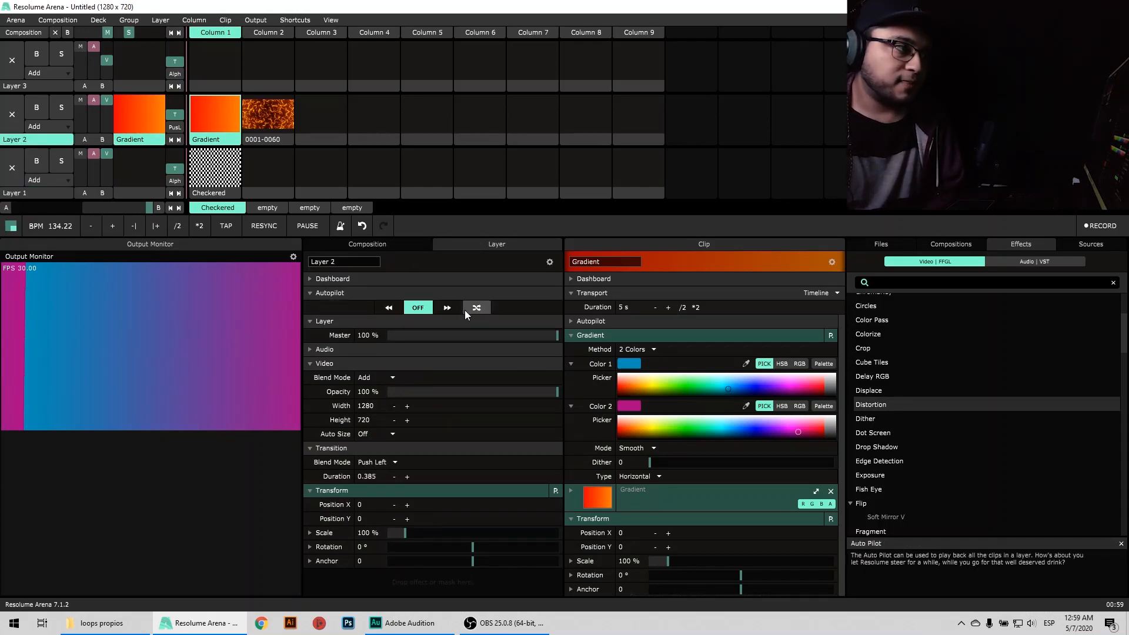
pyautogui.click(259, 135)
pyautogui.click(228, 125)
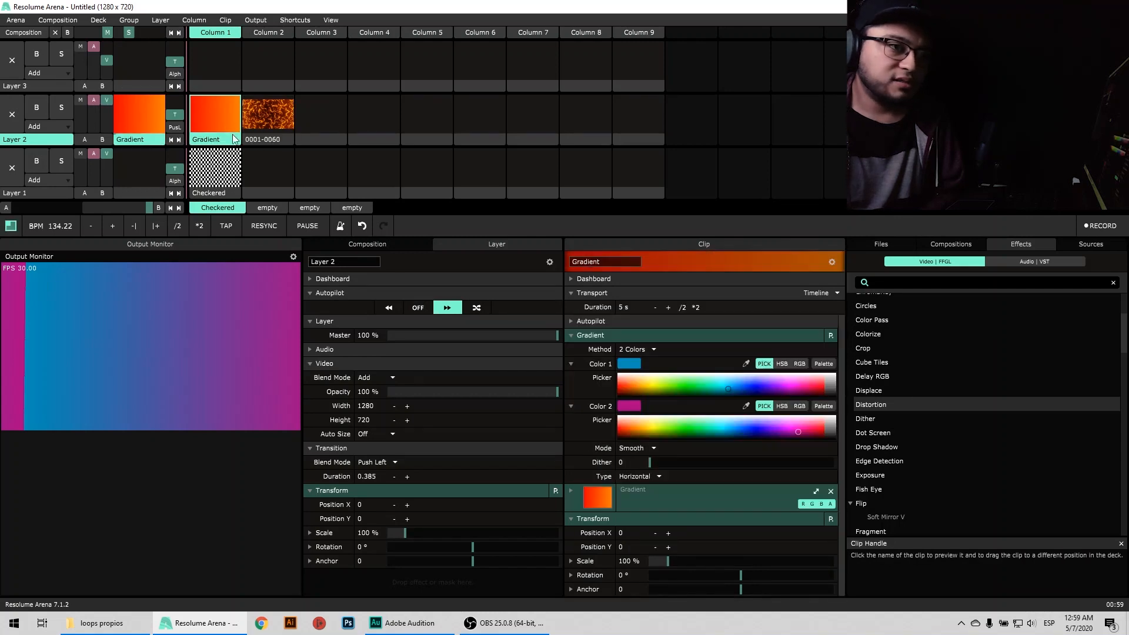
pyautogui.click(826, 293)
pyautogui.click(827, 295)
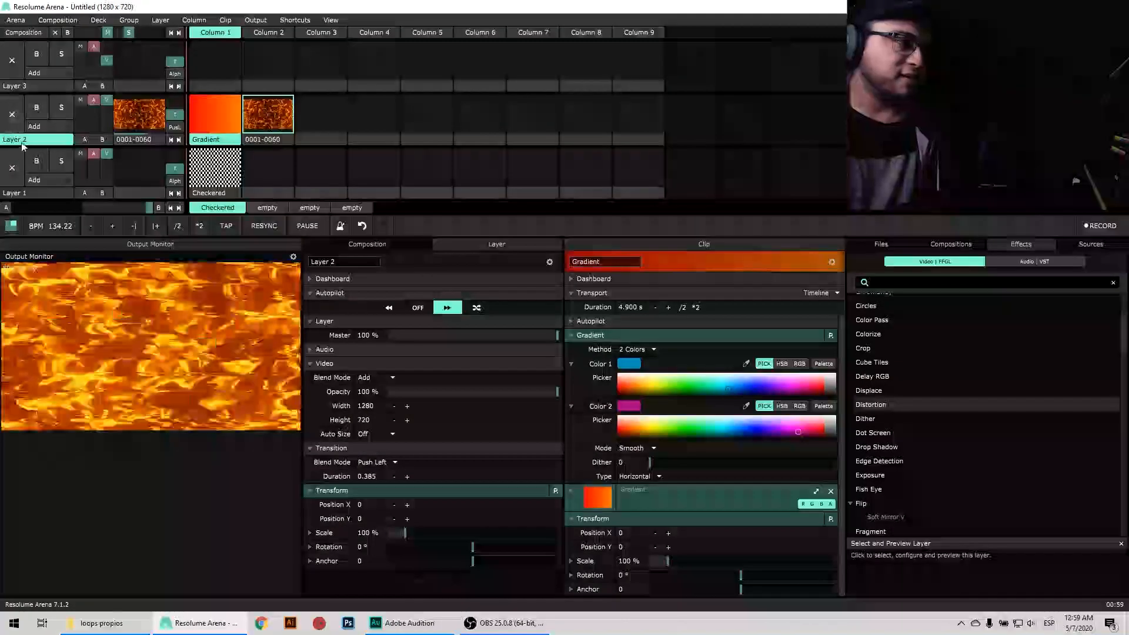
pyautogui.click(11, 114)
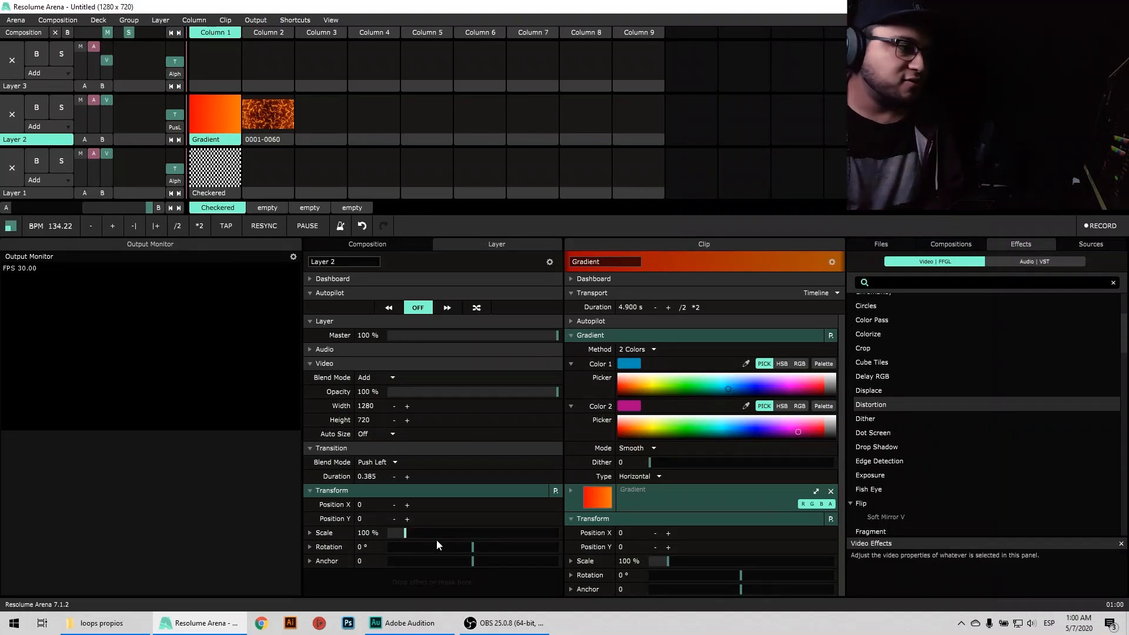
# Play the Checkered clip on Layer 1 and enable the panel monitors
pyautogui.click(225, 164)
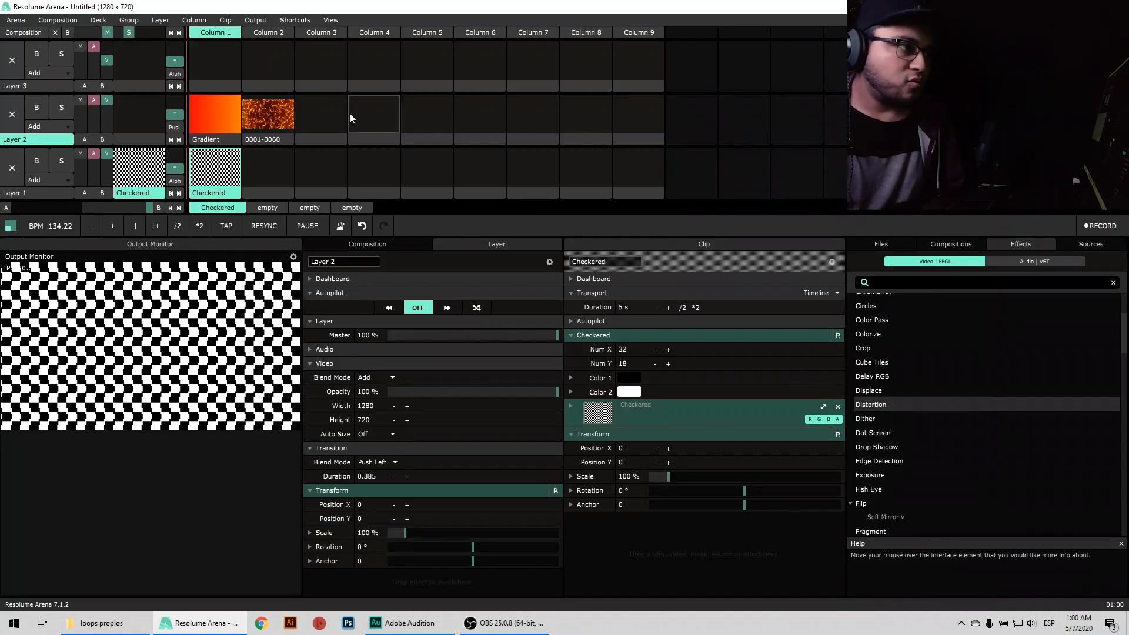
pyautogui.click(331, 20)
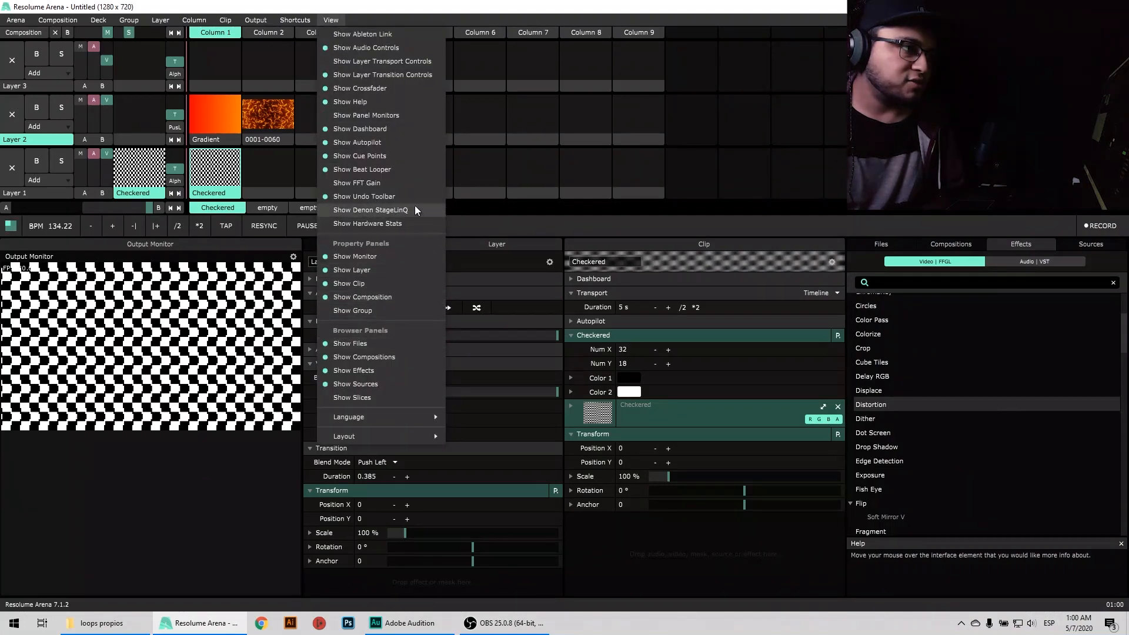
pyautogui.click(402, 116)
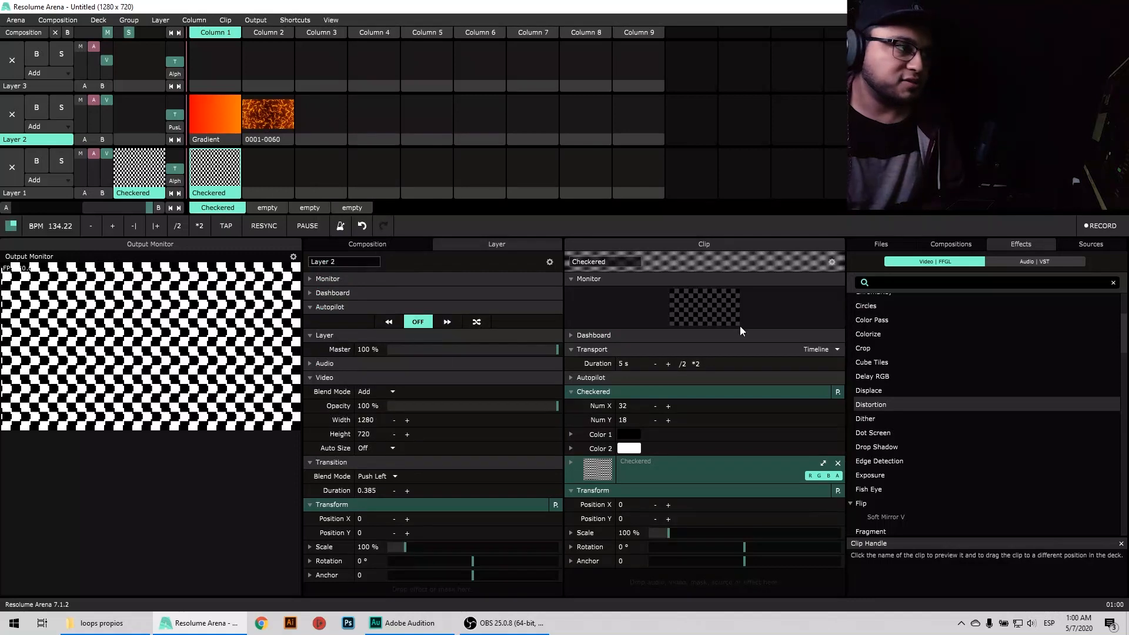
# Preview Layer 2's 0001-0060 clip in the clip's panel monitor while it plays, and clear Layers 2 and 1
pyautogui.click(219, 137)
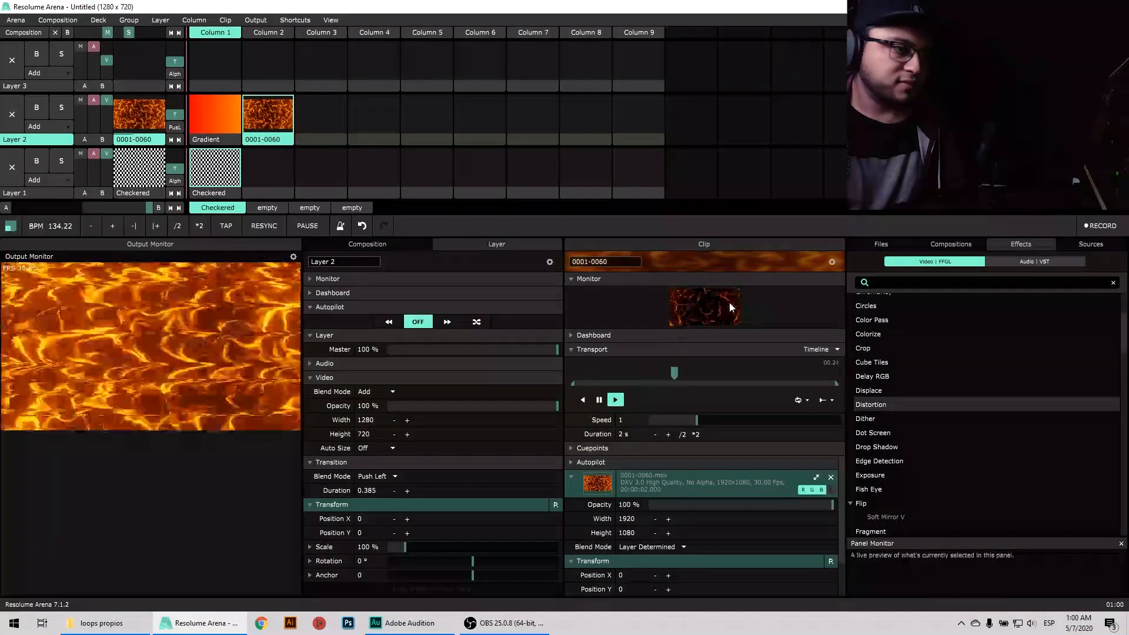
pyautogui.click(229, 141)
pyautogui.click(271, 141)
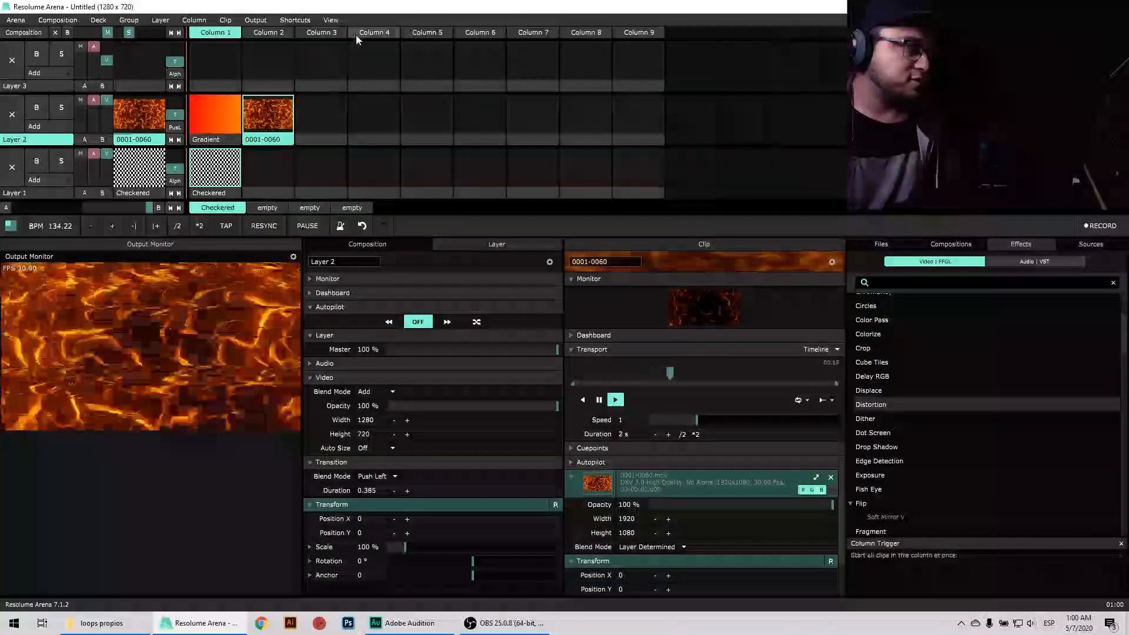
pyautogui.click(16, 117)
pyautogui.click(13, 167)
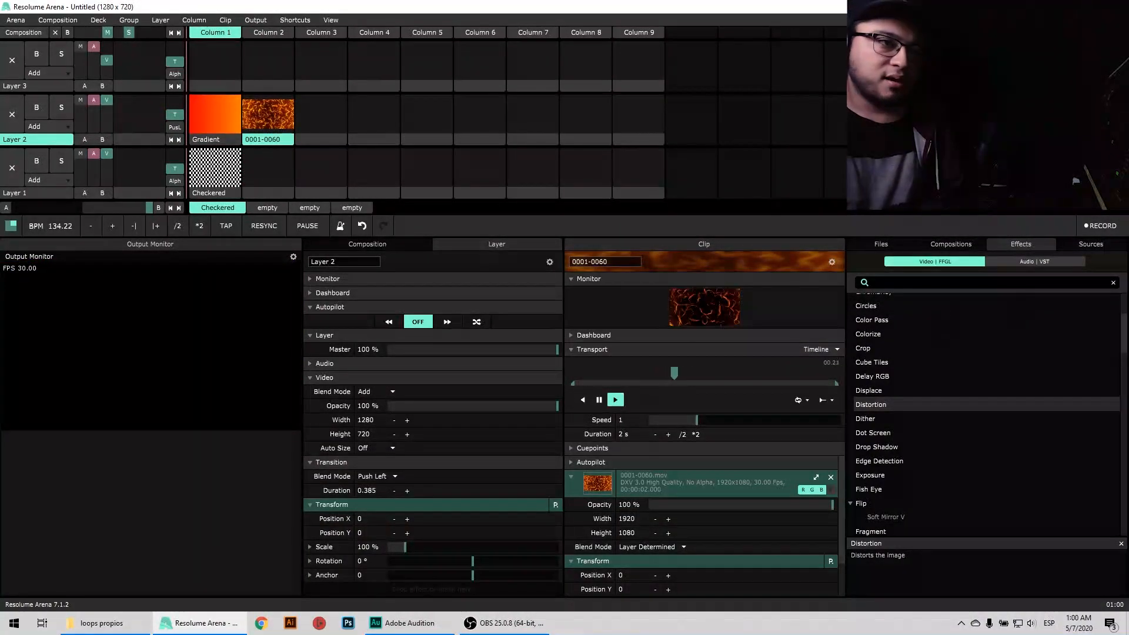
# Examine the file browser and the list of saved compositions with their decks and resolutions
pyautogui.click(879, 243)
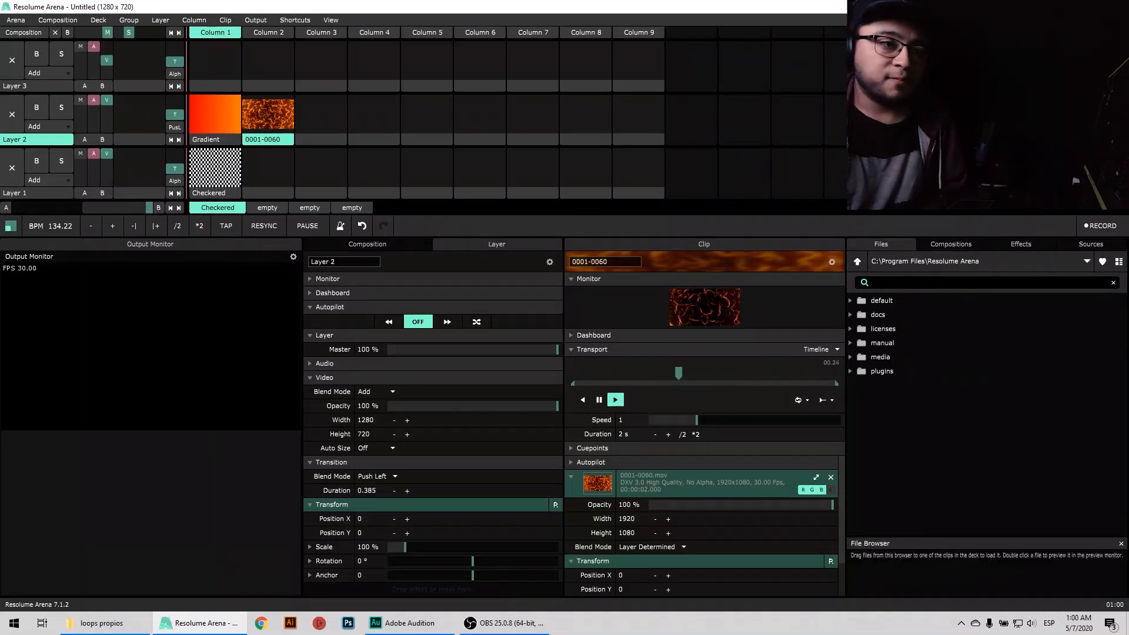
pyautogui.click(943, 241)
pyautogui.scroll(-5, 908, 291)
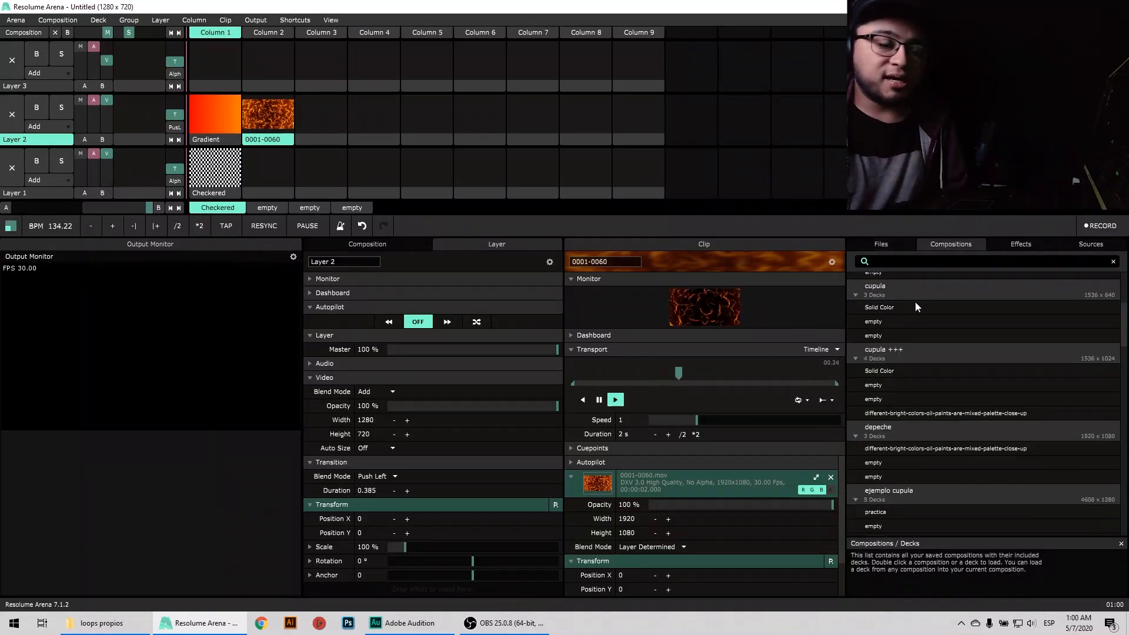
pyautogui.scroll(-8, 913, 311)
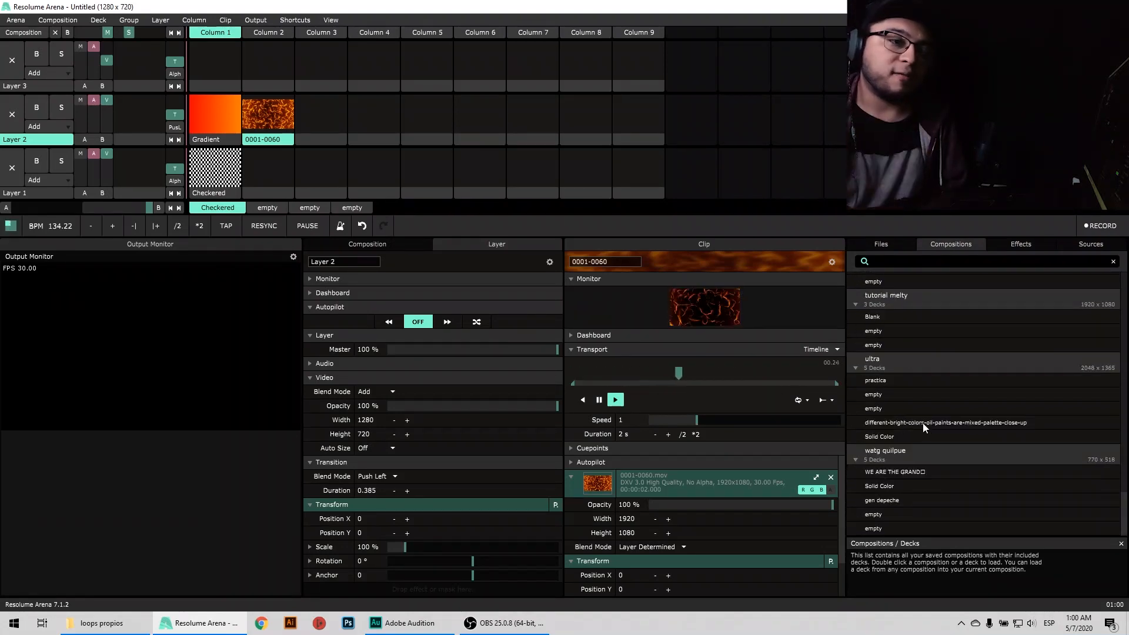
pyautogui.scroll(5, 933, 385)
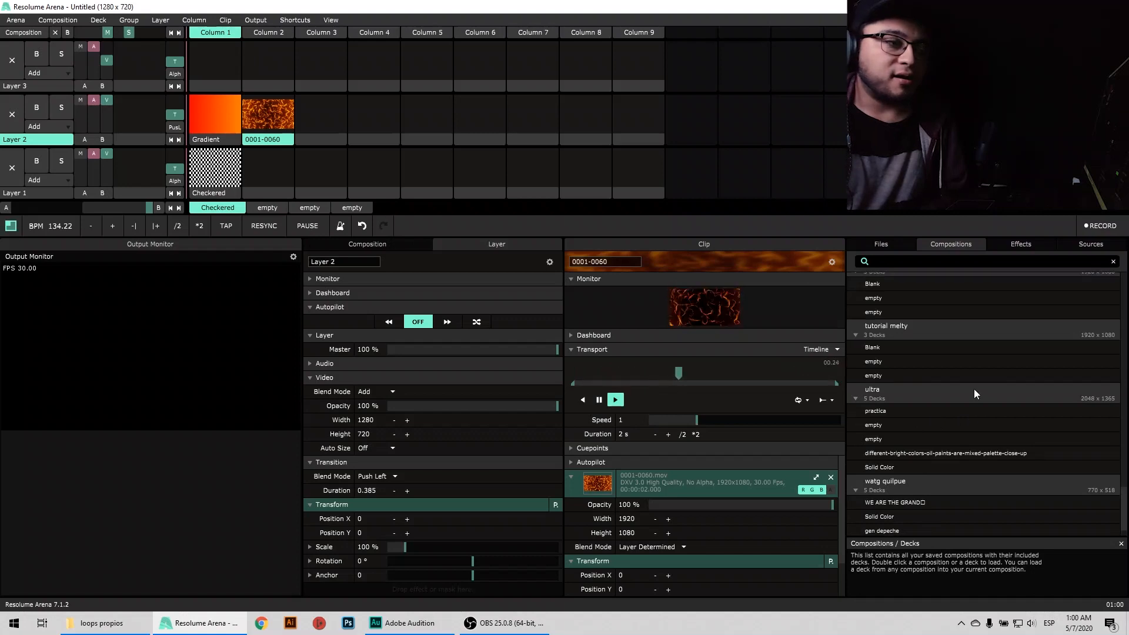
pyautogui.scroll(6, 973, 389)
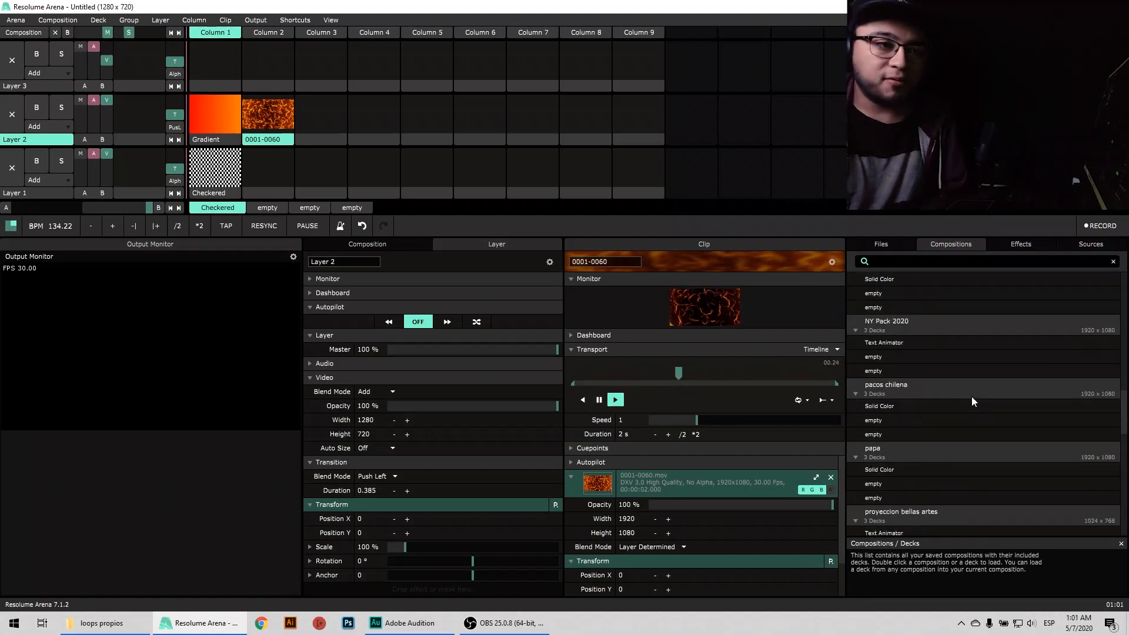
pyautogui.scroll(2, 910, 360)
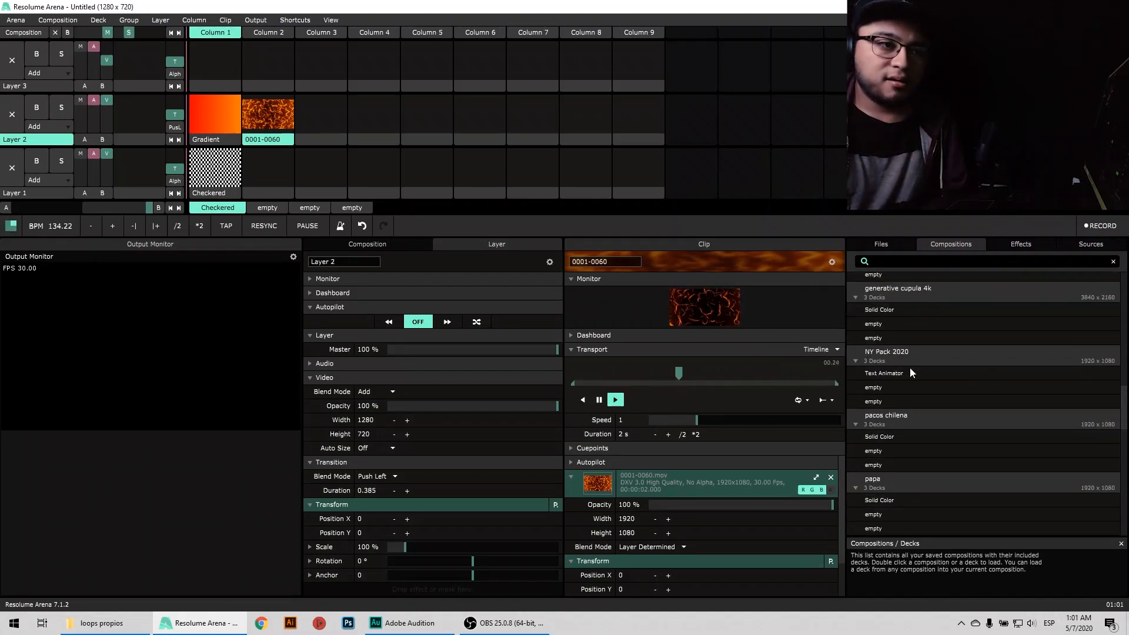
pyautogui.scroll(1, 894, 331)
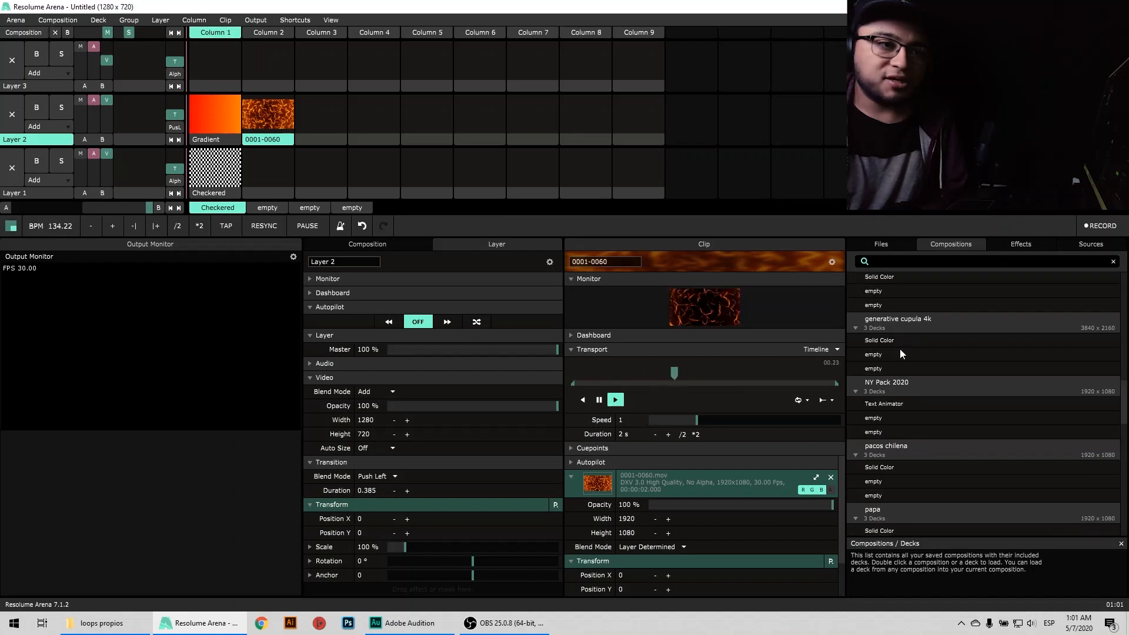
# Load the Solid Color deck from the generative cupula composition into the current composition and switch to it
pyautogui.scroll(1, 884, 341)
pyautogui.moveTo(887, 310); pyautogui.dragTo(909, 399)
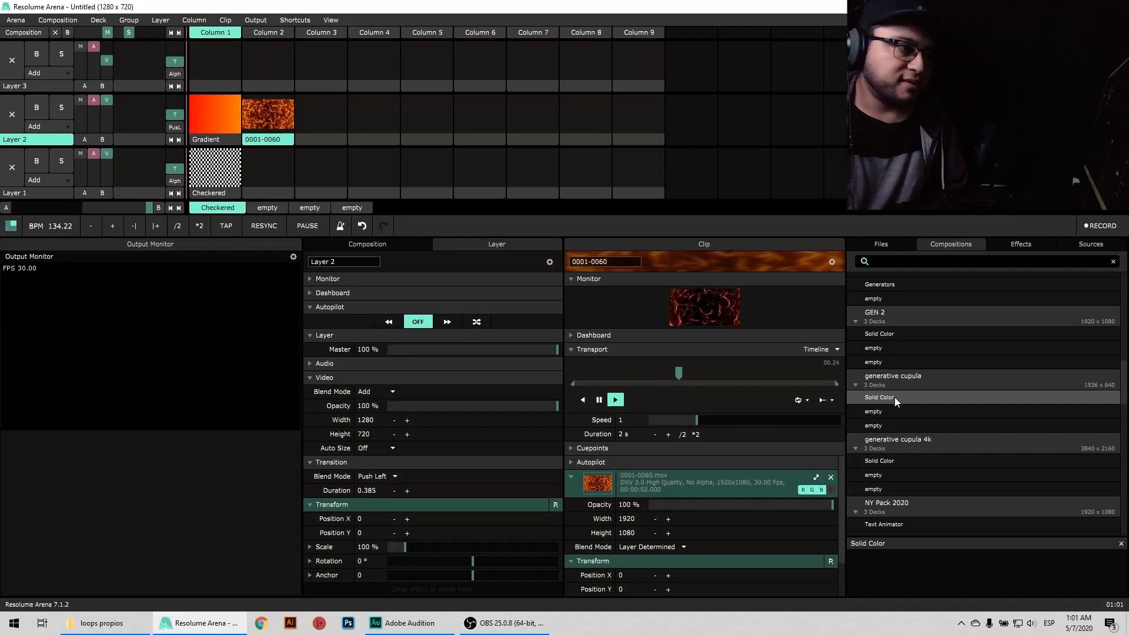
pyautogui.moveTo(894, 397); pyautogui.dragTo(341, 207)
pyautogui.click(402, 208)
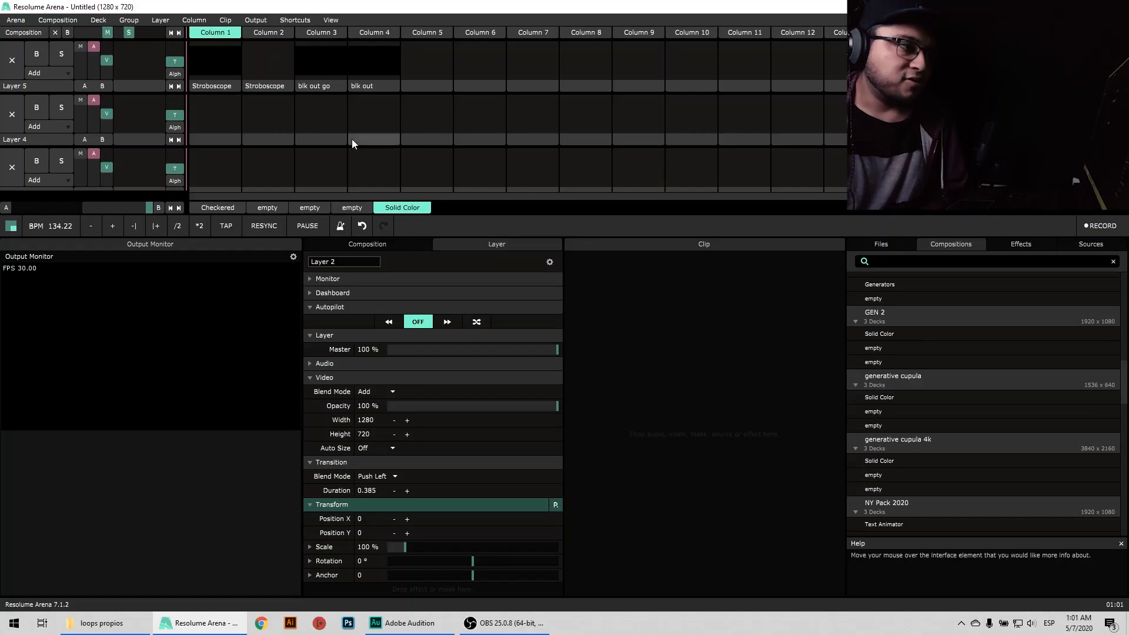
# Play Layer 1's Lines clip, the Sine Wave clip in Column 8 and the Shaper clip in Column 7
pyautogui.click(257, 174)
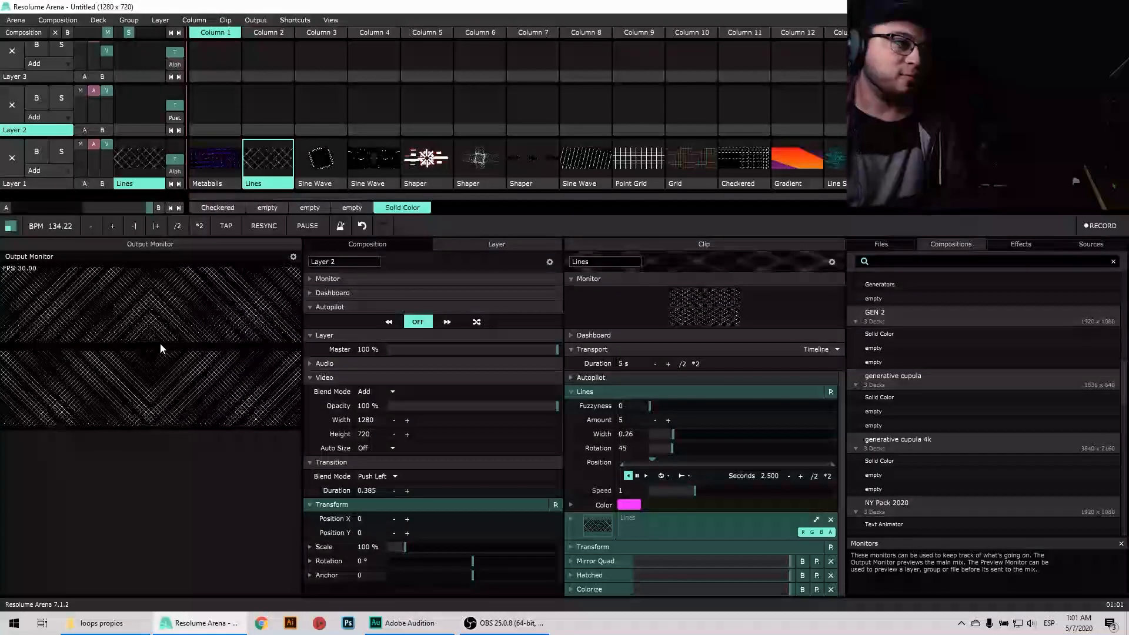
pyautogui.click(579, 161)
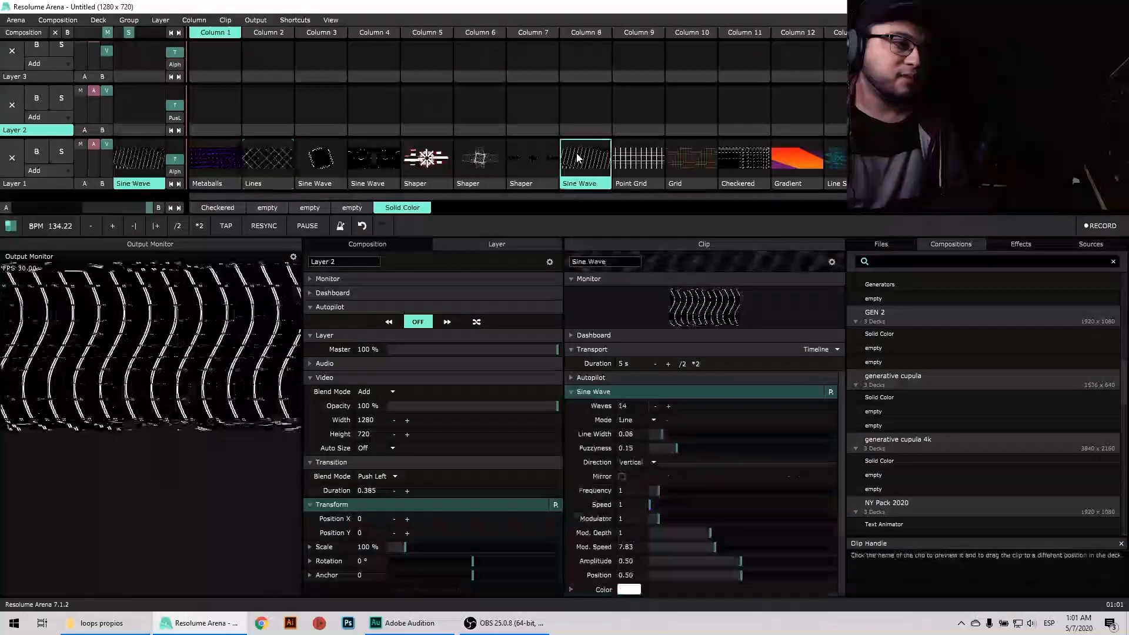
pyautogui.click(523, 168)
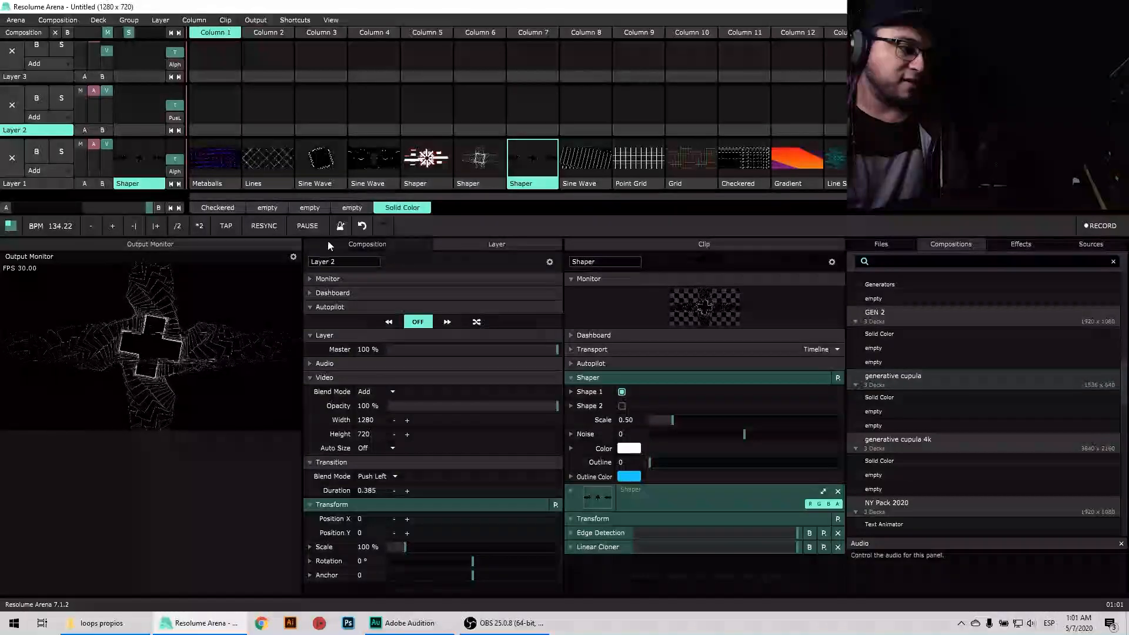
# Remove the Distortion effect from the composition
pyautogui.click(367, 243)
pyautogui.scroll(-1, 404, 496)
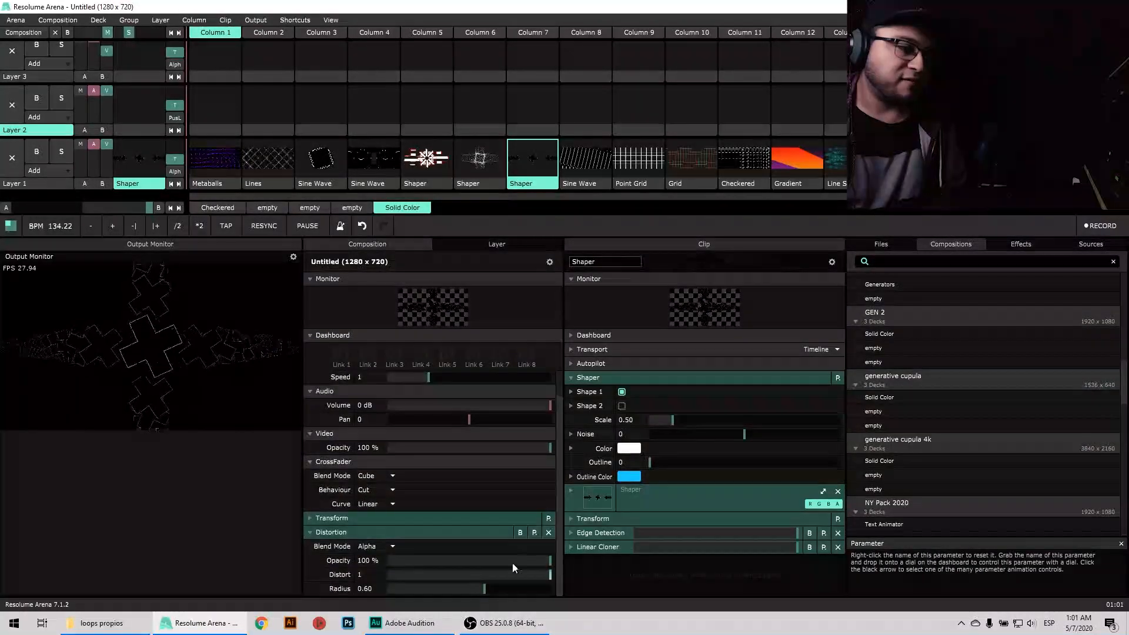
pyautogui.click(532, 534)
pyautogui.click(533, 534)
pyautogui.click(547, 533)
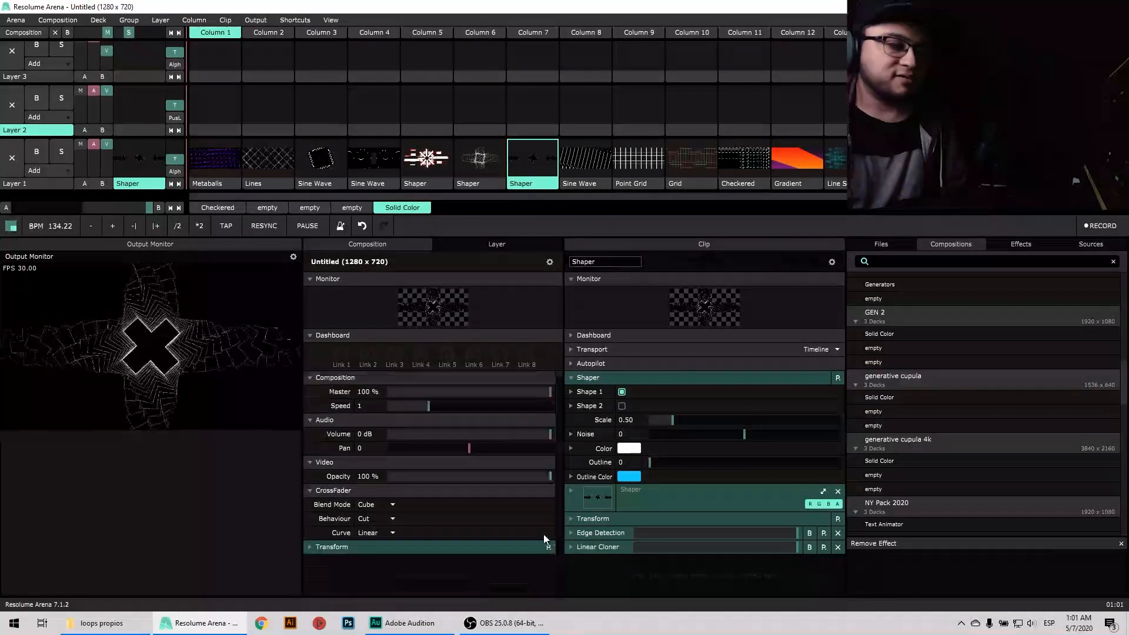
# Play the Sine Wave clip in Column 8 without the composition effect and clear Layer 1
pyautogui.click(605, 144)
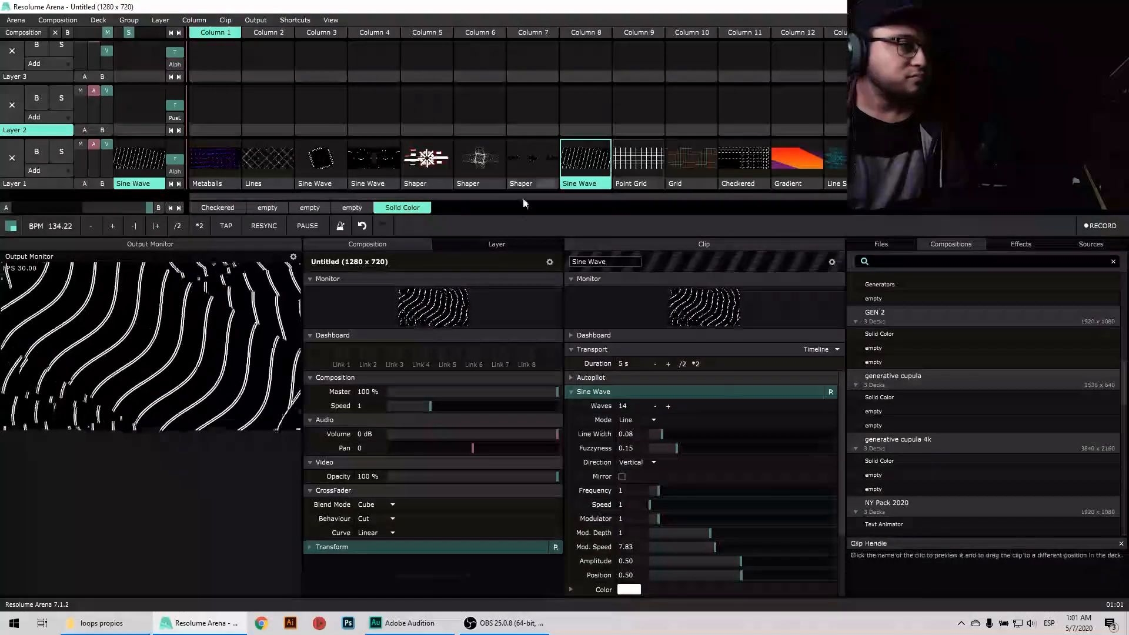
pyautogui.click(5, 165)
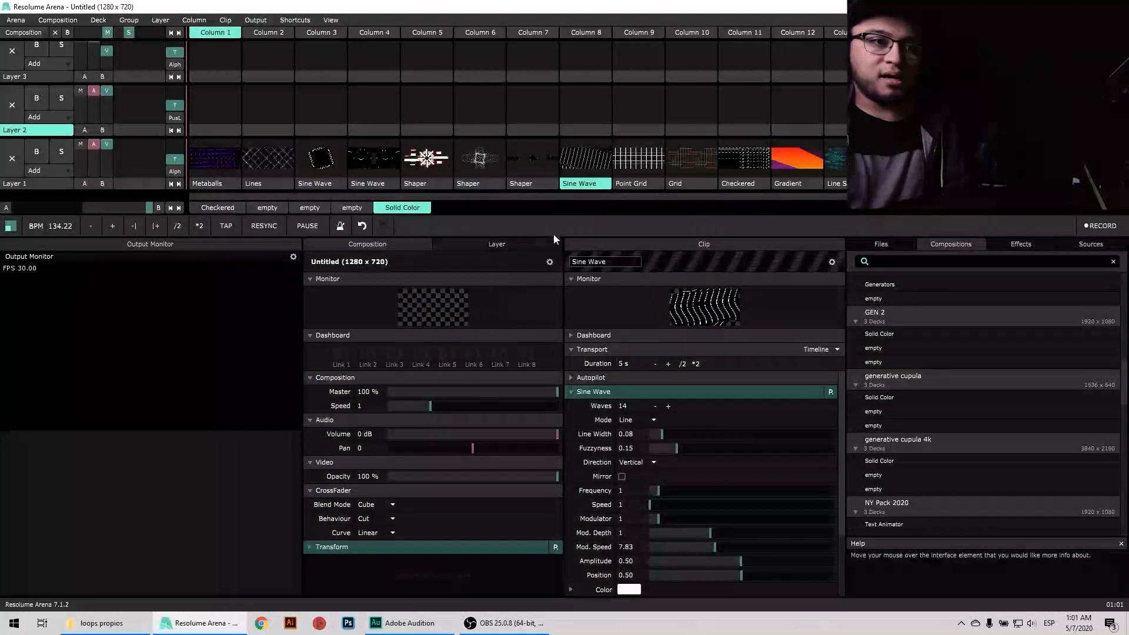
# View the audio effects list and return to the video effects
pyautogui.click(1018, 244)
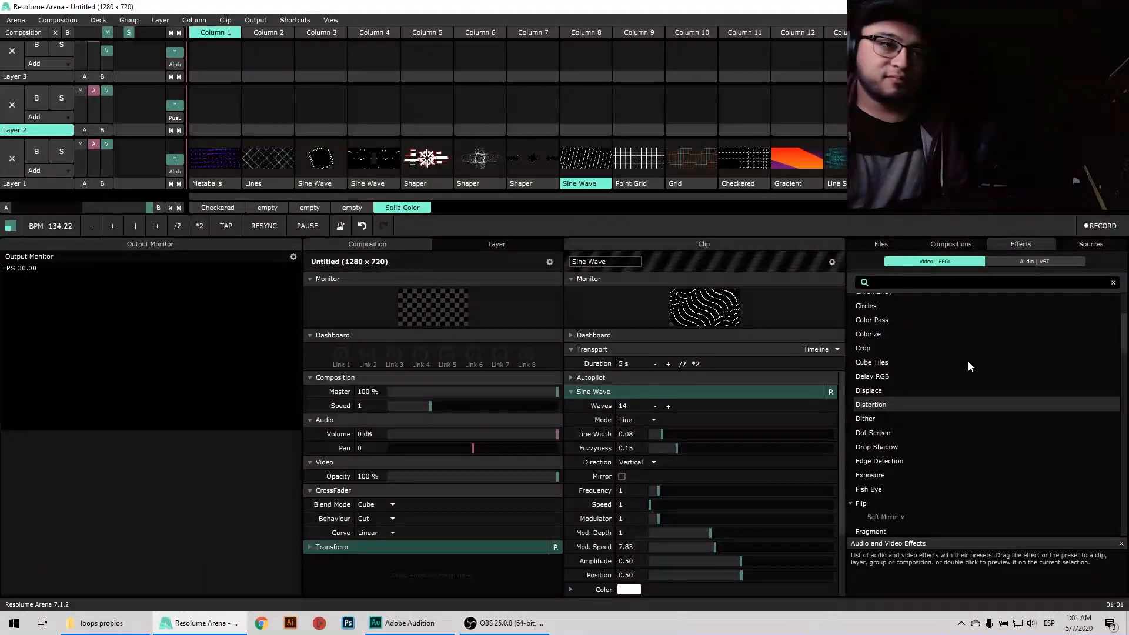
pyautogui.click(1037, 262)
pyautogui.click(953, 263)
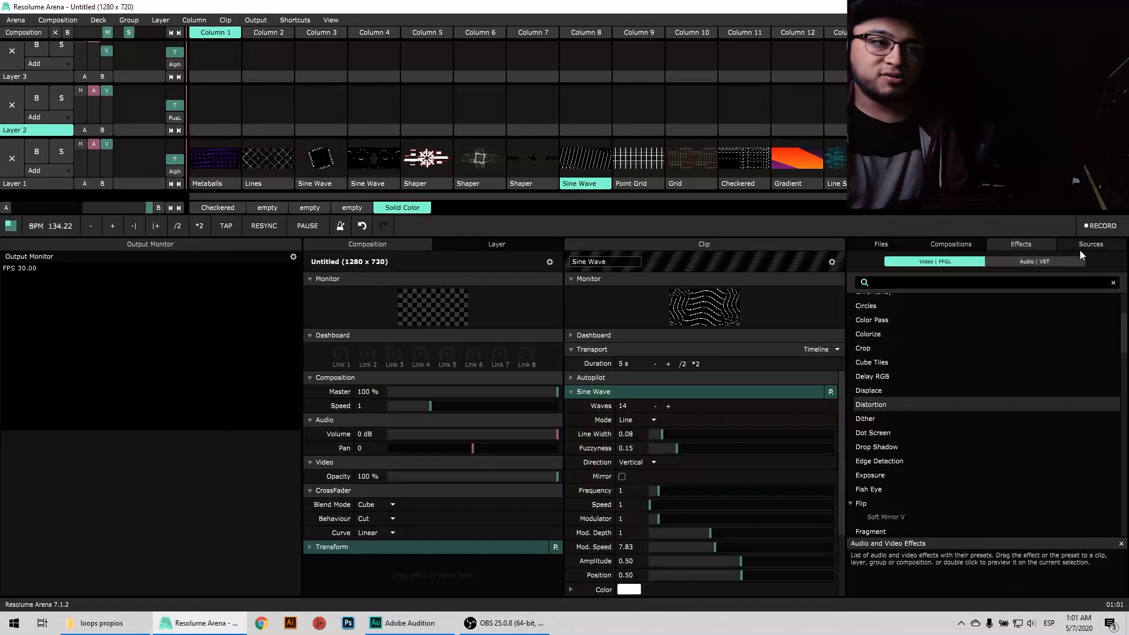
# Look through the list of available sources and return to the file browser
pyautogui.click(1088, 245)
pyautogui.scroll(-5, 953, 411)
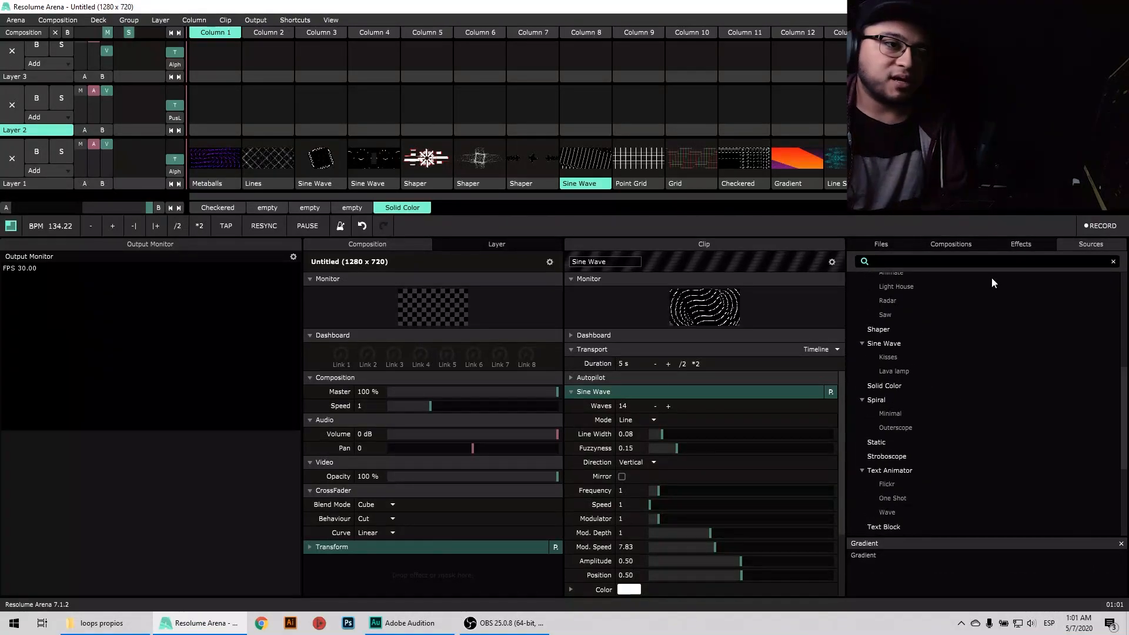
pyautogui.scroll(3, 991, 277)
pyautogui.click(887, 250)
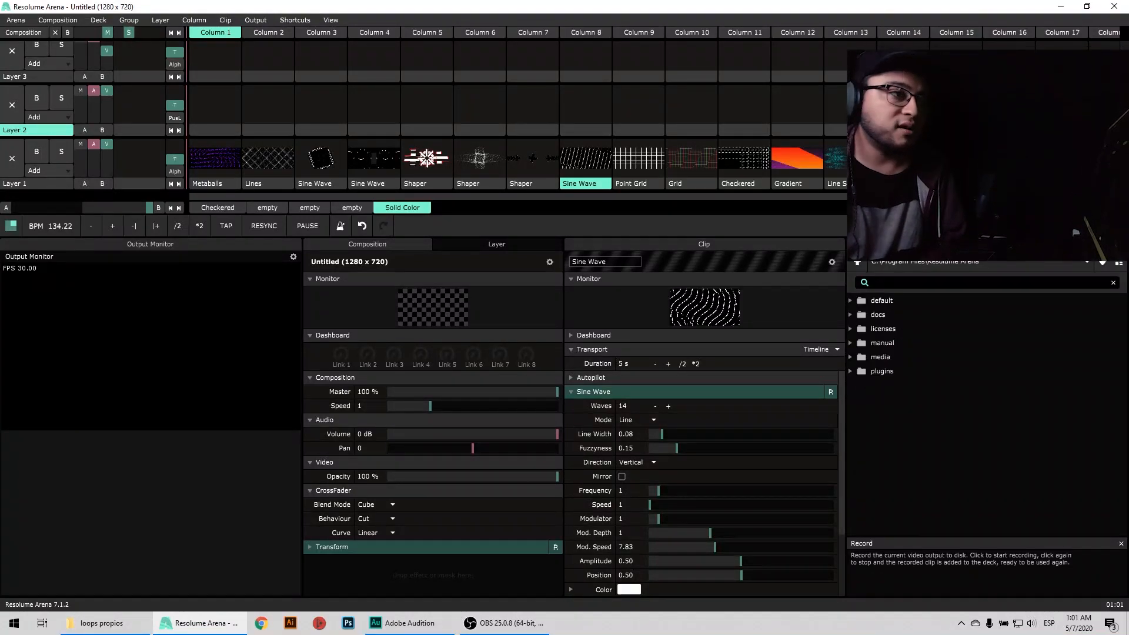
# Play Layer 1's Shaper clip in Column 6 and record a short clip of the video output
pyautogui.click(479, 158)
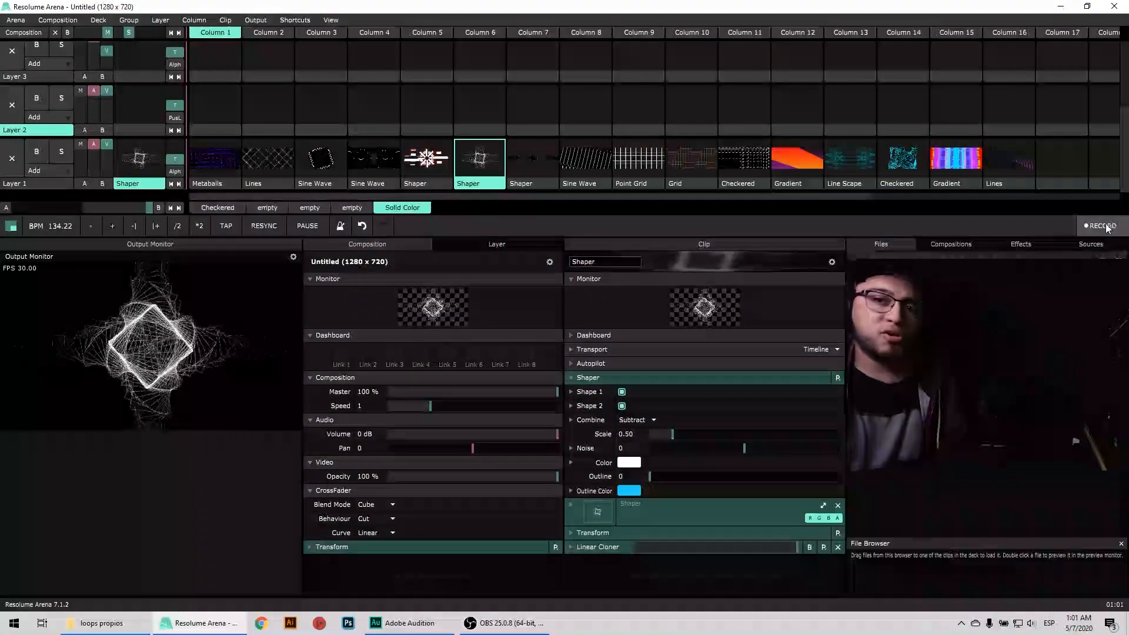
pyautogui.click(1102, 226)
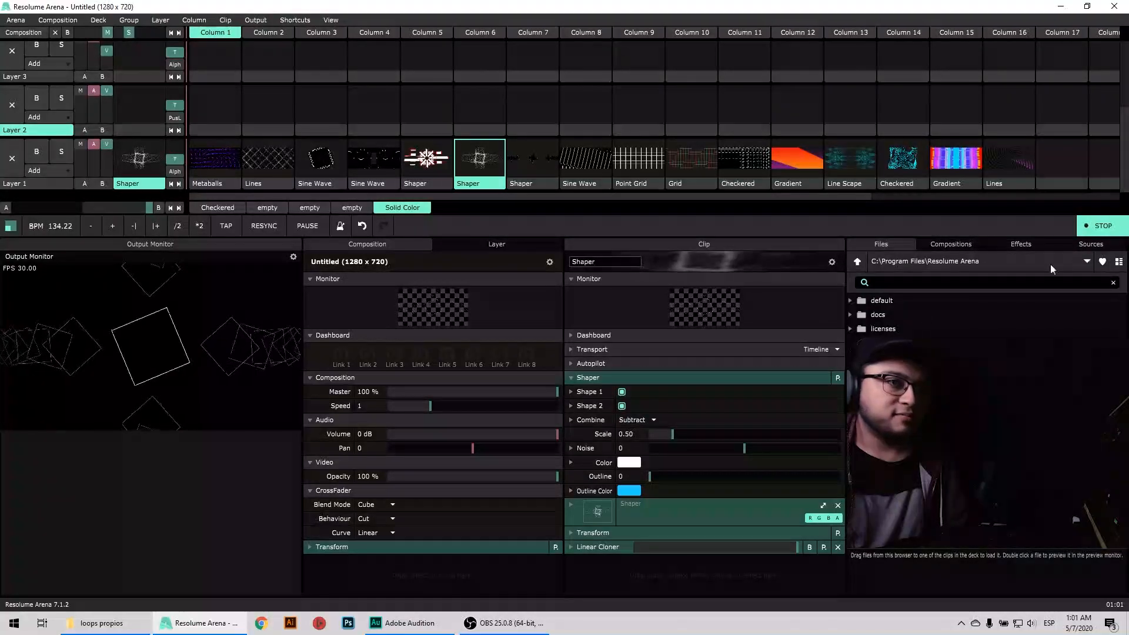
pyautogui.click(1101, 226)
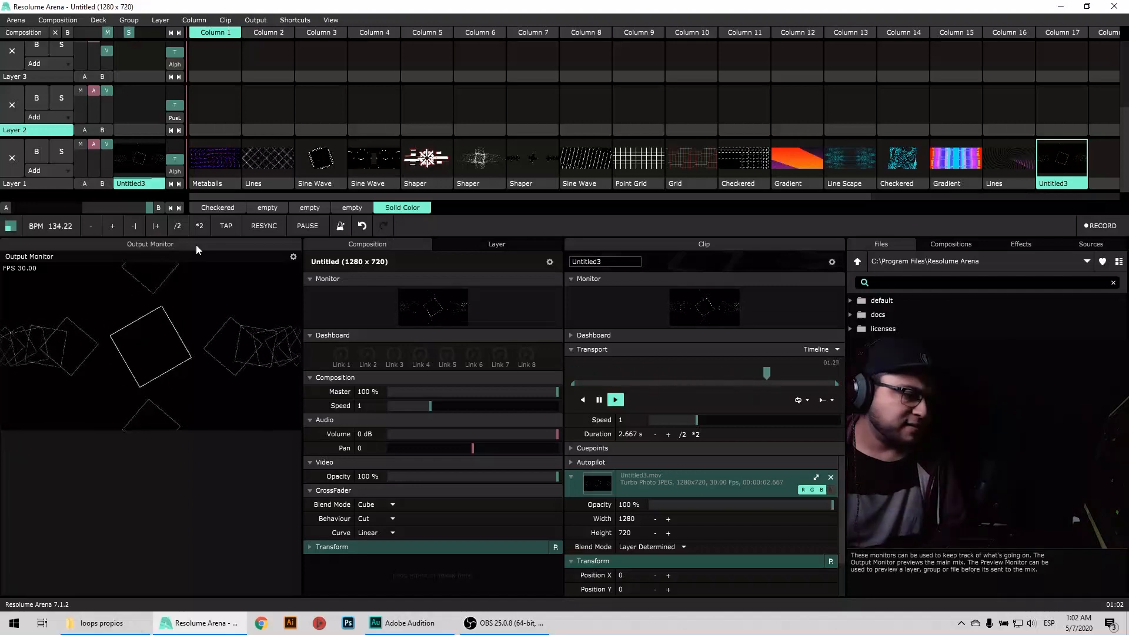
# Switch to File Explorer and open the Recorded folder inside Documents > Resolume Arena
pyautogui.hotkey('alt', 'Tab')
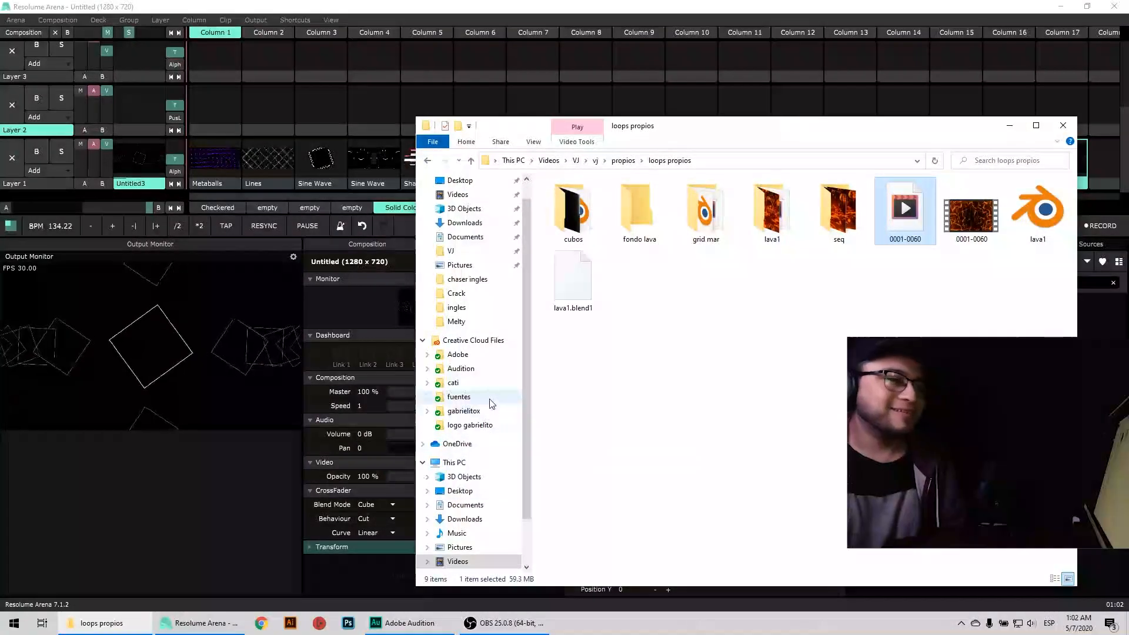
pyautogui.scroll(1, 488, 388)
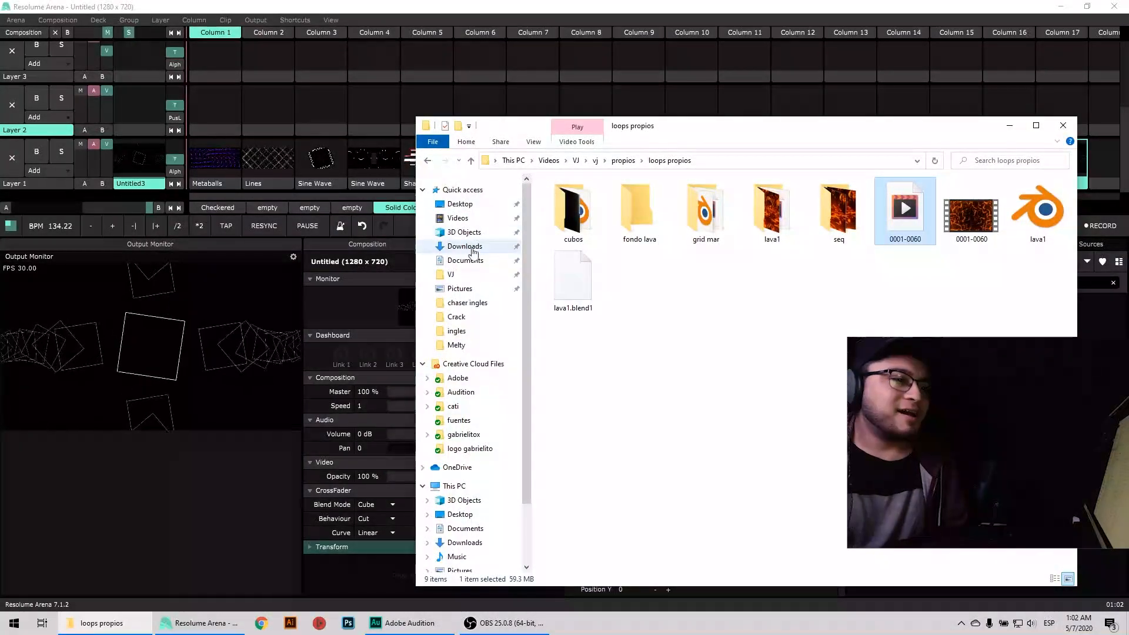
pyautogui.click(465, 259)
pyautogui.scroll(-3, 599, 412)
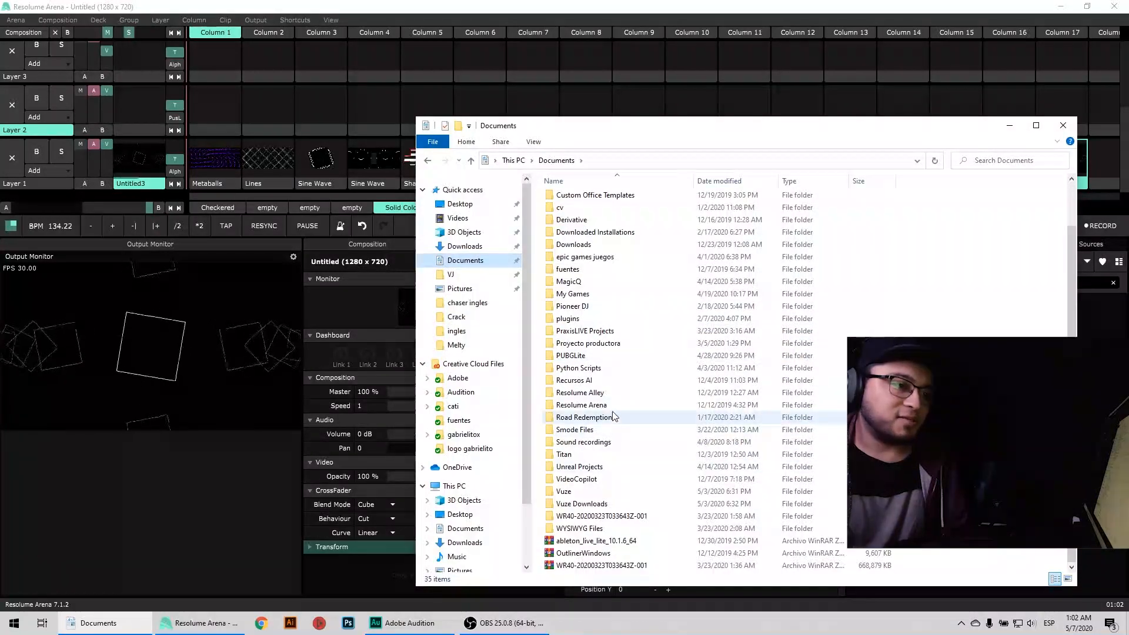
pyautogui.doubleClick(585, 405)
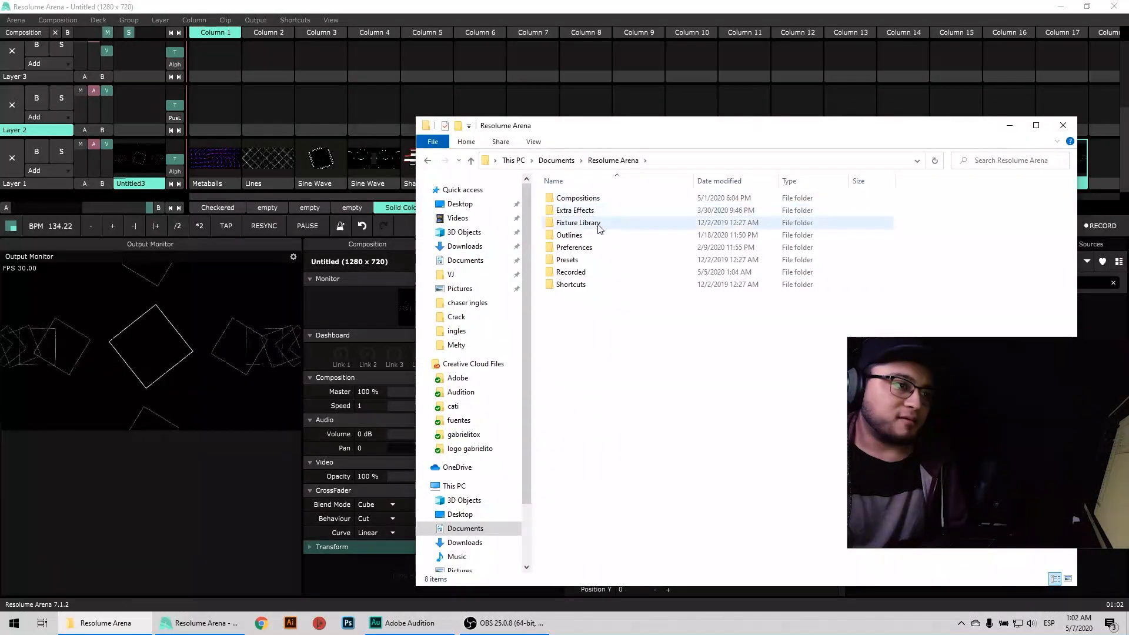
pyautogui.doubleClick(590, 271)
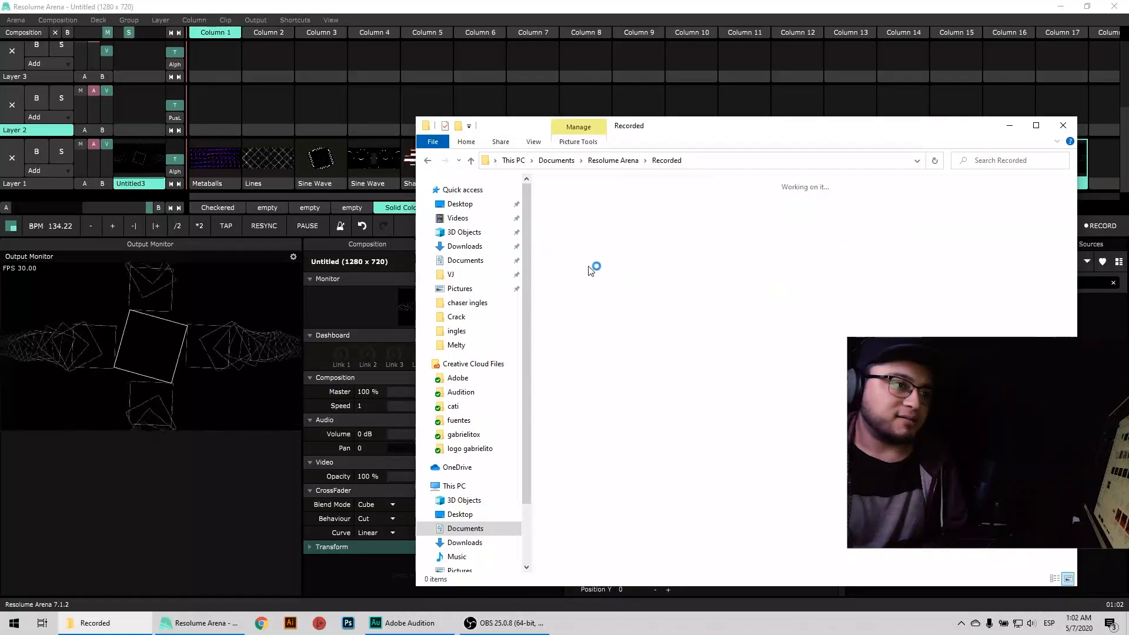
# View the properties of the Untitled3 recording, then close them and the folder window to return to Resolume Arena
pyautogui.click(597, 242)
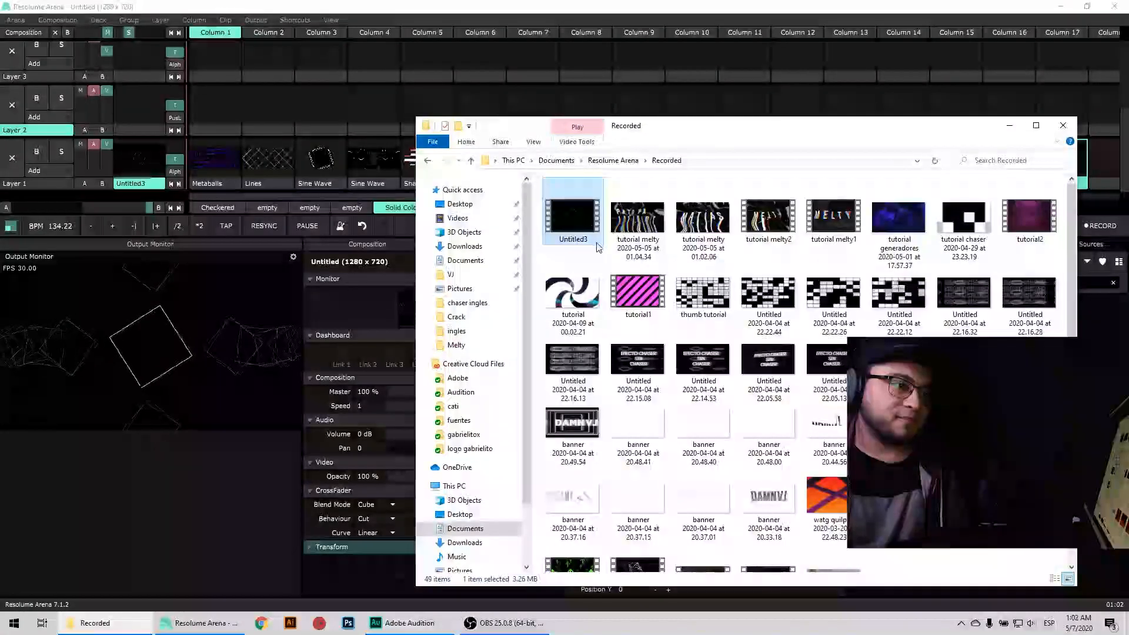
pyautogui.rightClick(582, 237)
pyautogui.click(612, 478)
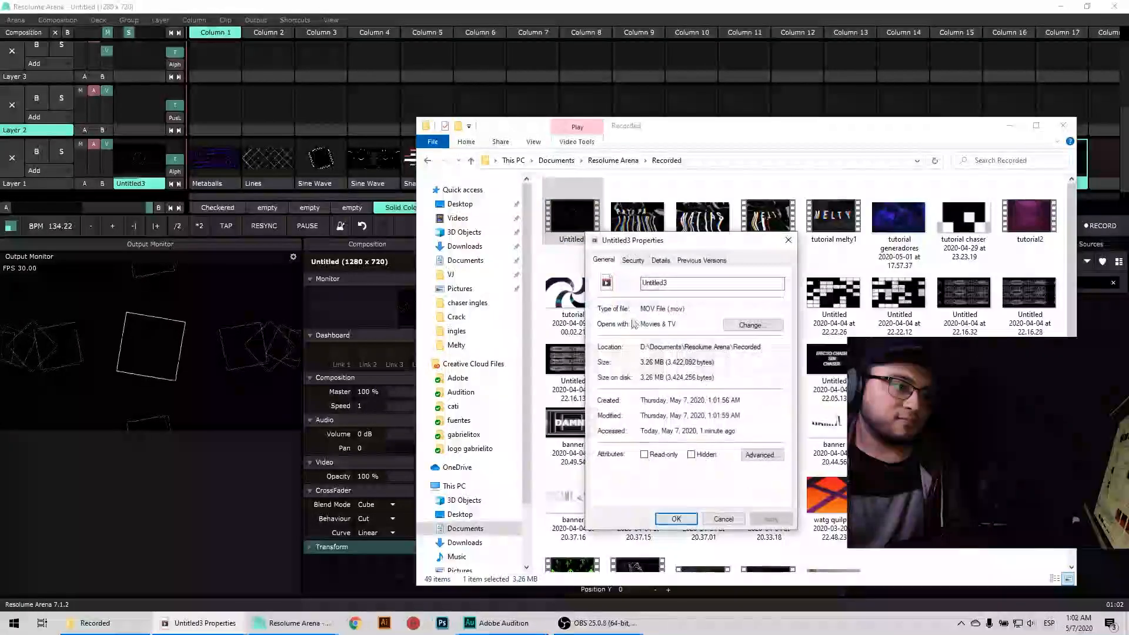
pyautogui.click(788, 240)
pyautogui.click(1063, 125)
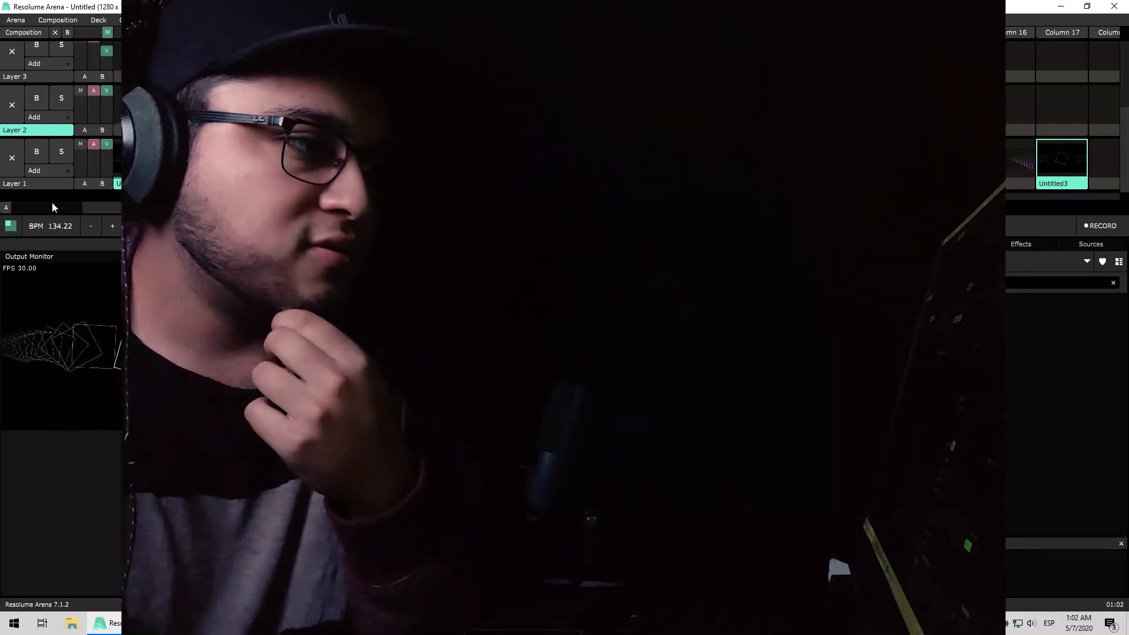
# Reset the crossfader to its centre position between A and B
pyautogui.rightClick(140, 207)
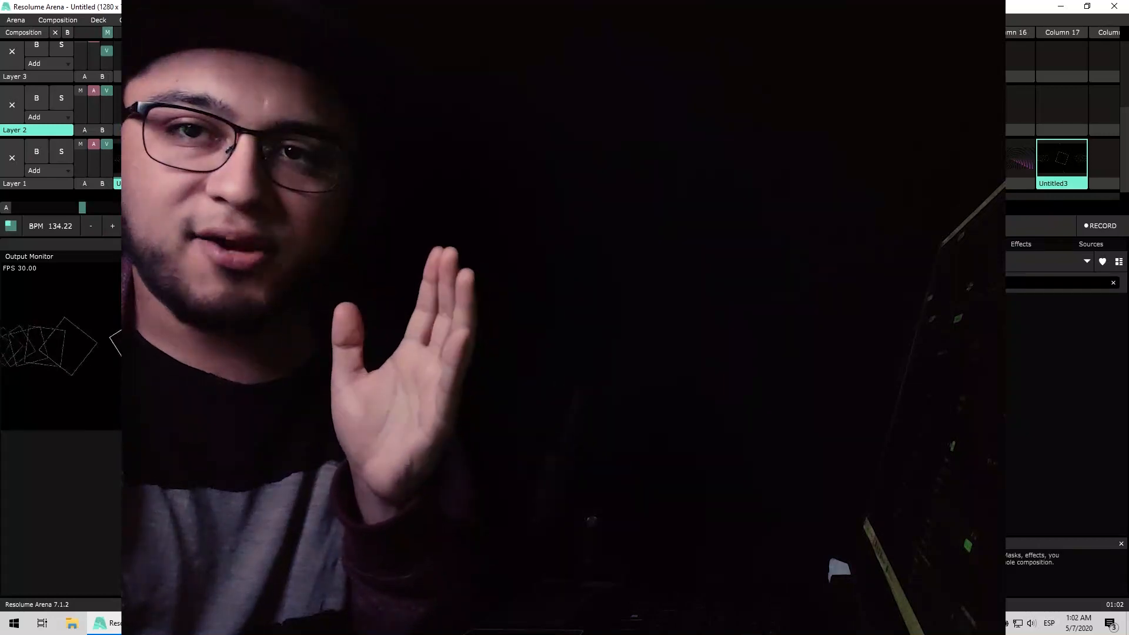